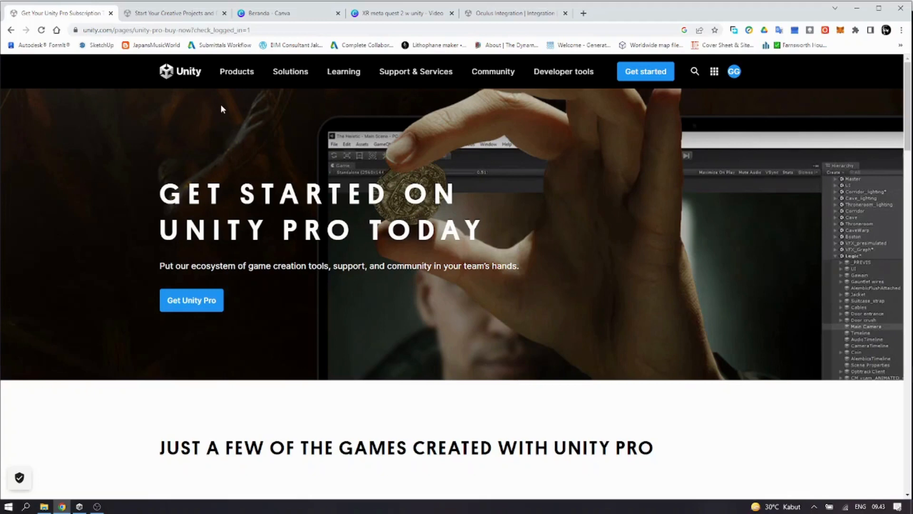
Open Unity's plans and pricing page from the Unity website and go to the Unity Personal plan.
{"action": "left_click", "coordinate": [89, 28]}
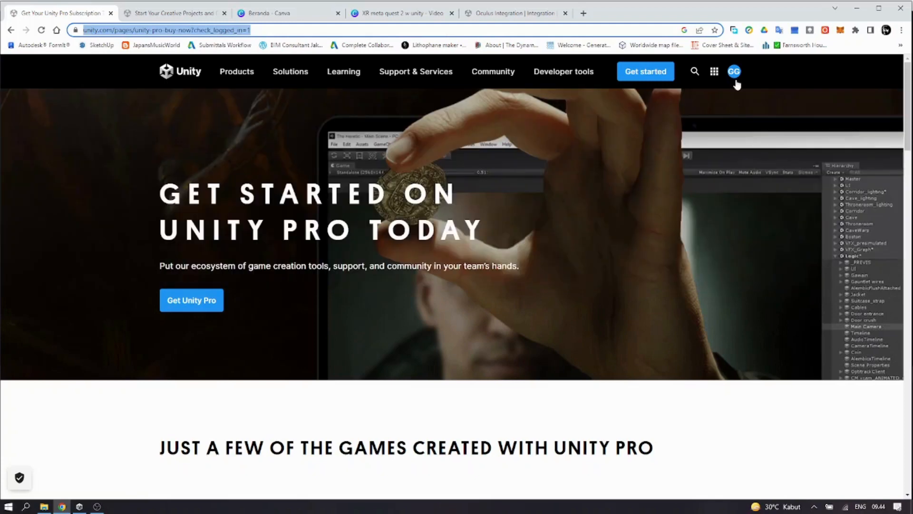
{"action": "left_click", "coordinate": [735, 80]}
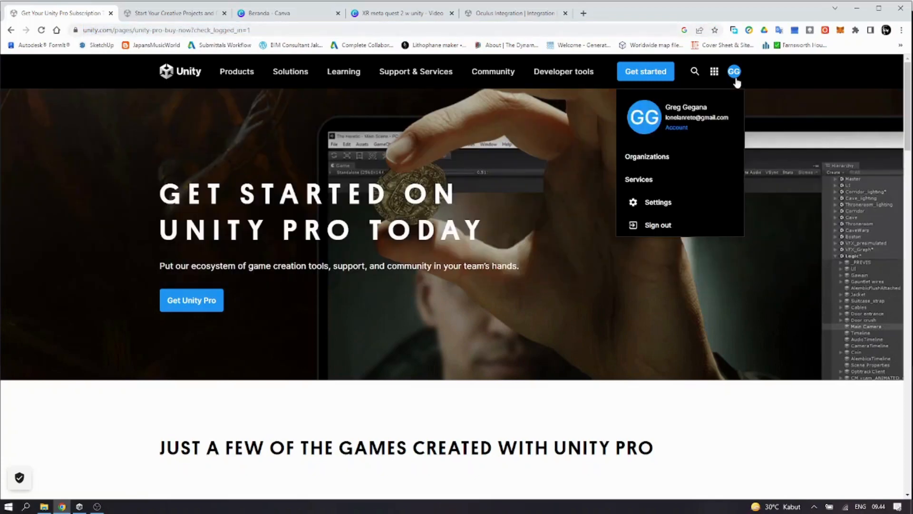
{"action": "left_click", "coordinate": [642, 71]}
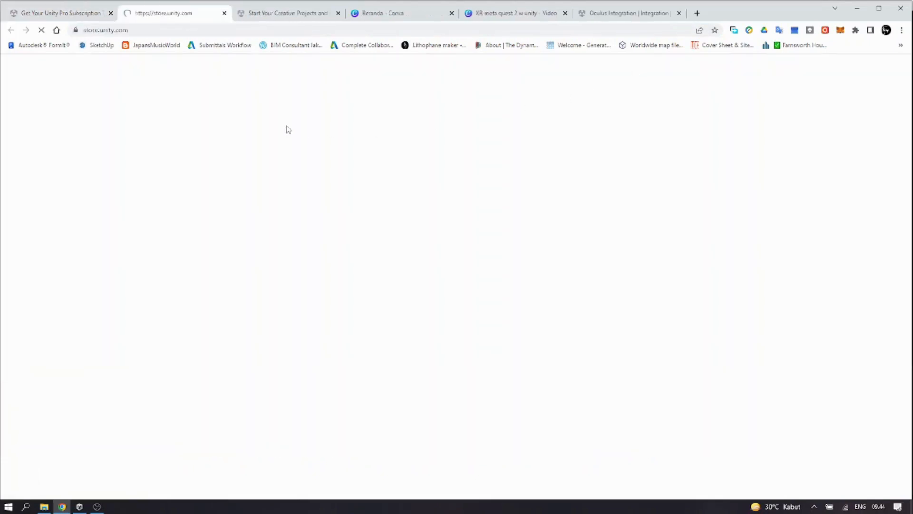
{"action": "scroll", "coordinate": [538, 369], "scroll_direction": "down", "scroll_amount": 3}
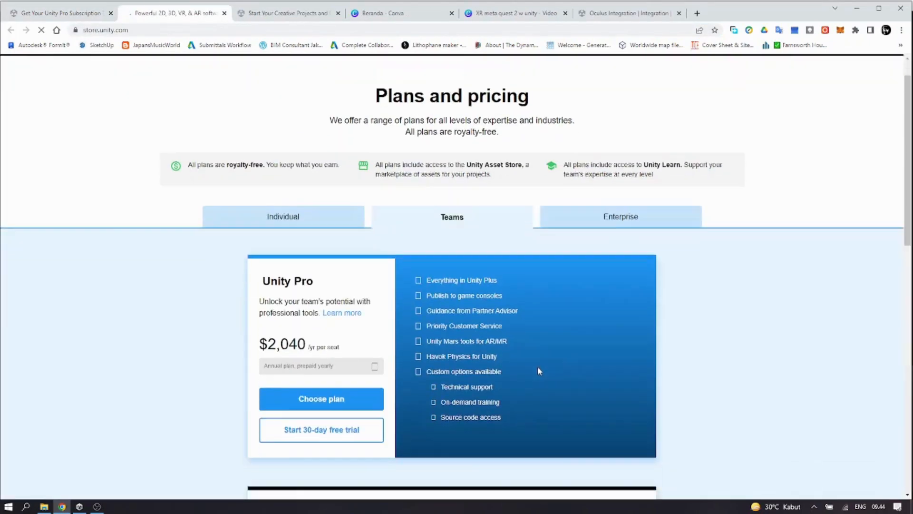
{"action": "scroll", "coordinate": [538, 369], "scroll_direction": "down", "scroll_amount": 5}
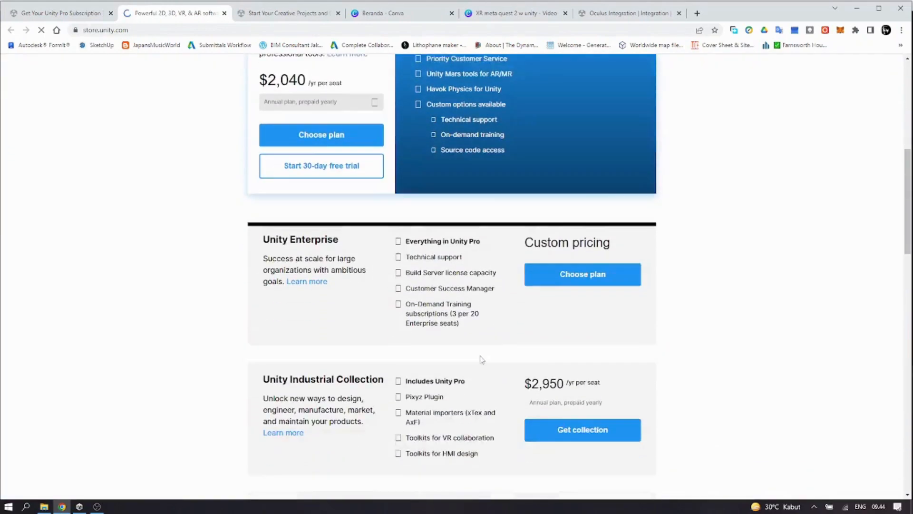
{"action": "scroll", "coordinate": [460, 355], "scroll_direction": "down", "scroll_amount": 5}
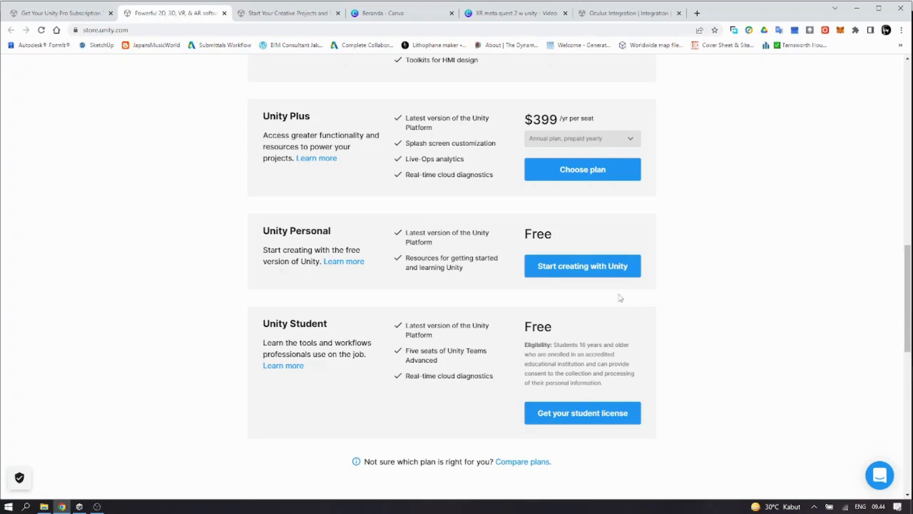
Choose the free Unity Personal plan, confirming revenue below $100k, and find the Unity Hub download steps.
{"action": "left_click", "coordinate": [555, 272]}
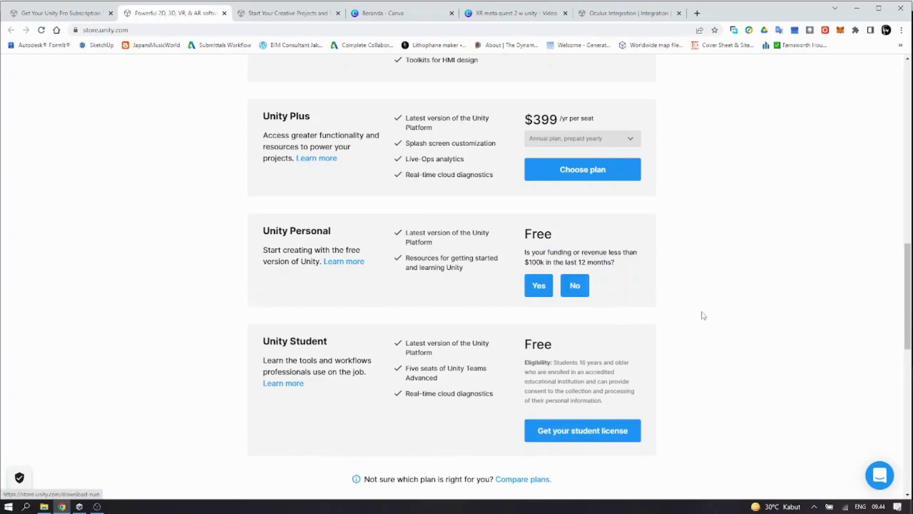
{"action": "left_click", "coordinate": [537, 285]}
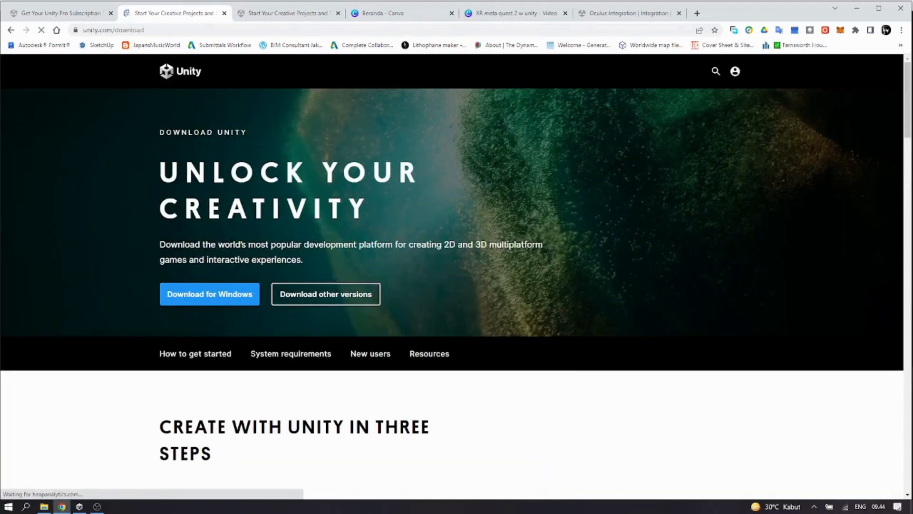
{"action": "scroll", "coordinate": [235, 266], "scroll_direction": "down", "scroll_amount": 5}
{"action": "scroll", "coordinate": [235, 280], "scroll_direction": "down", "scroll_amount": 2}
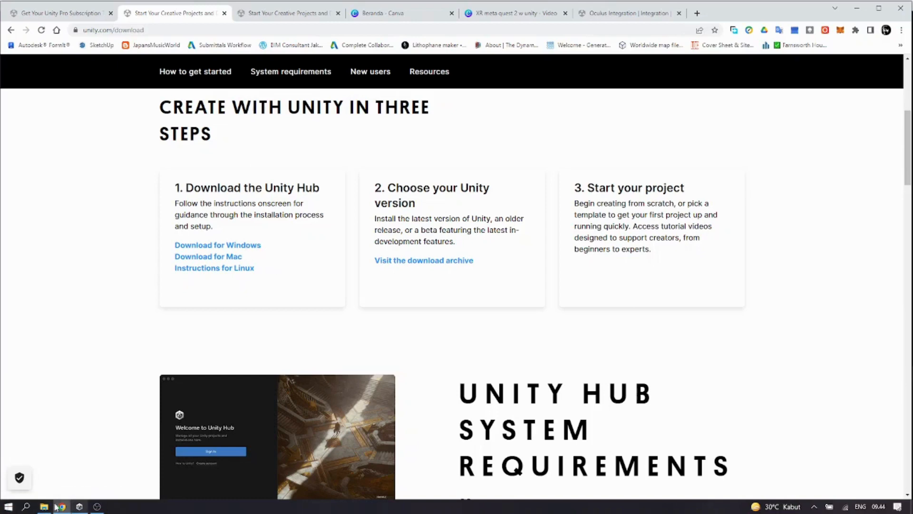
Switch to Unity Hub and view the account options.
{"action": "left_click", "coordinate": [8, 507]}
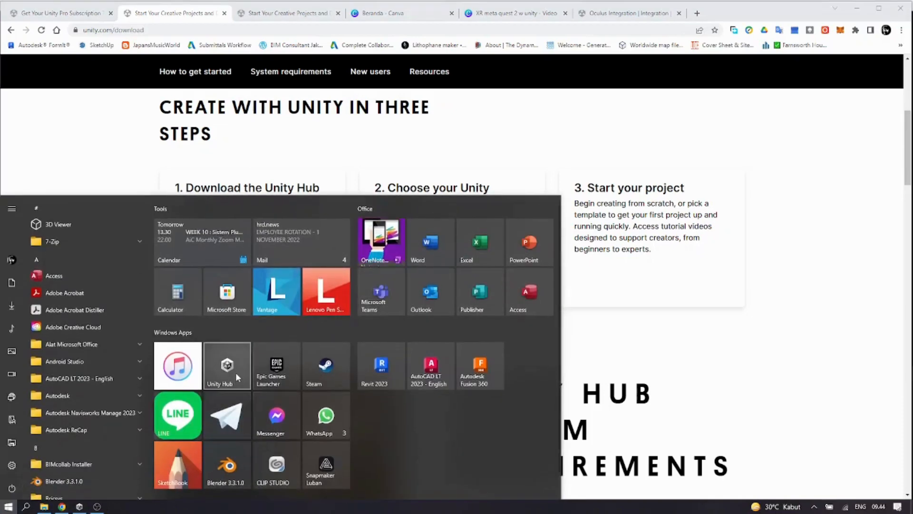
{"action": "left_click", "coordinate": [76, 507]}
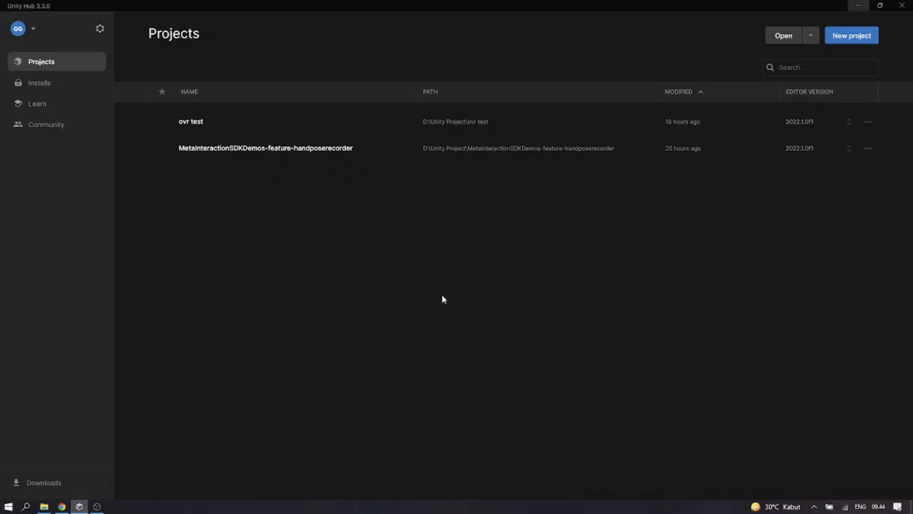
{"action": "left_click", "coordinate": [33, 30]}
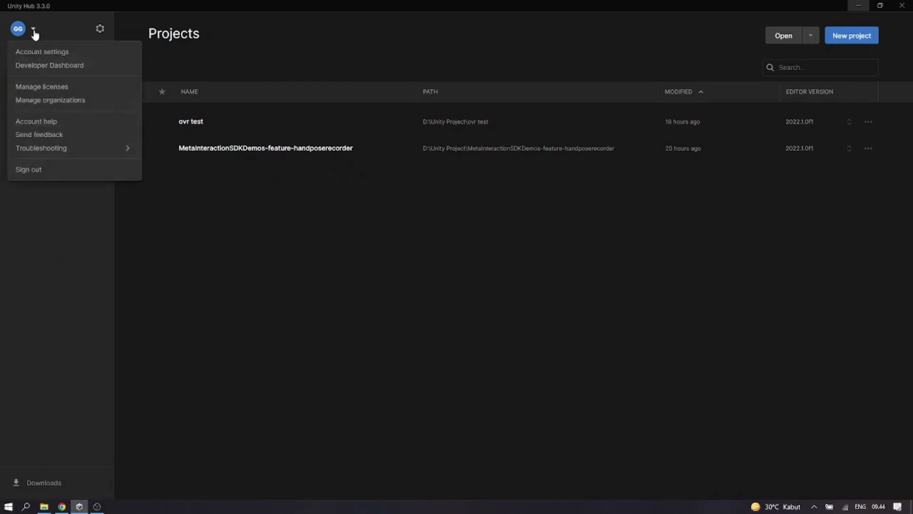
{"action": "left_click", "coordinate": [206, 244]}
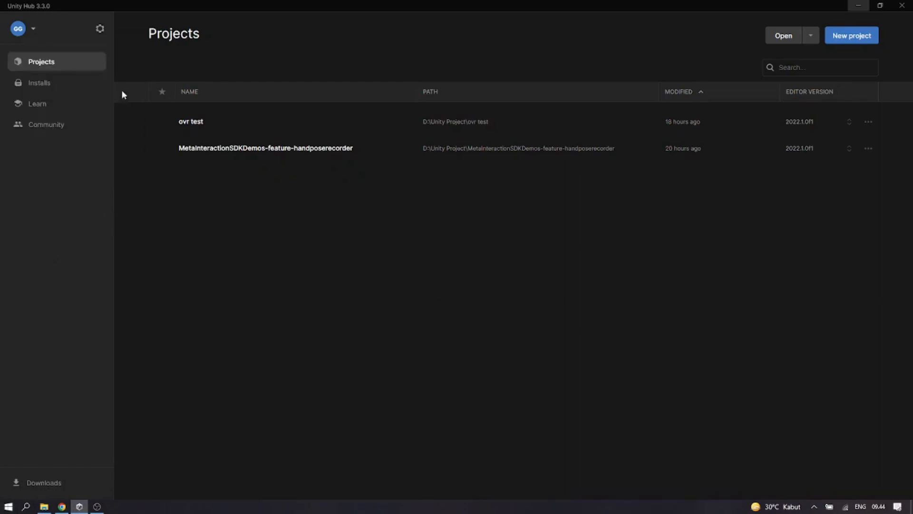
Check the default project location and the editor installs and downloads locations in the preferences.
{"action": "left_click", "coordinate": [100, 30]}
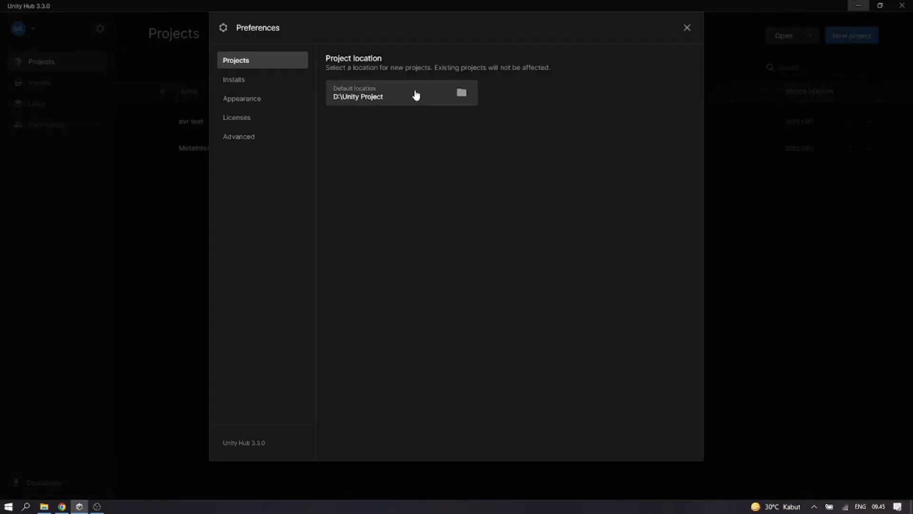
{"action": "left_click", "coordinate": [263, 84]}
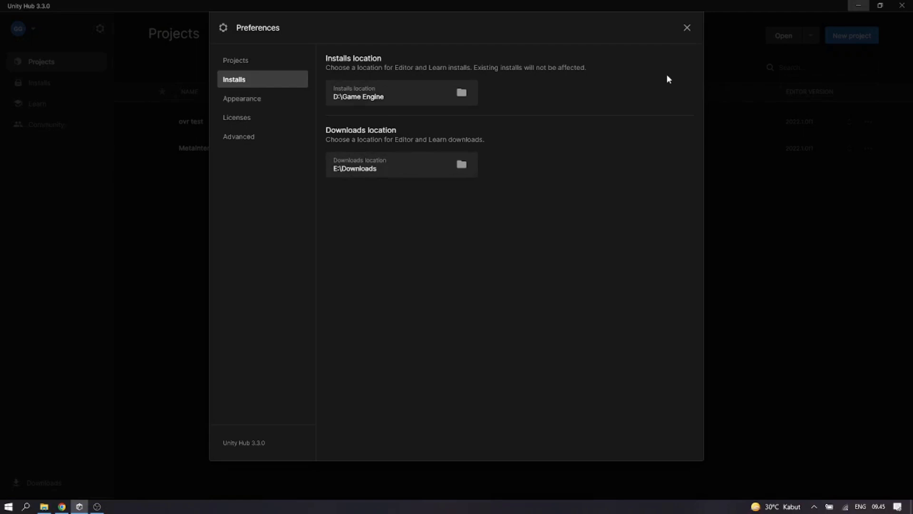
{"action": "left_click", "coordinate": [688, 28]}
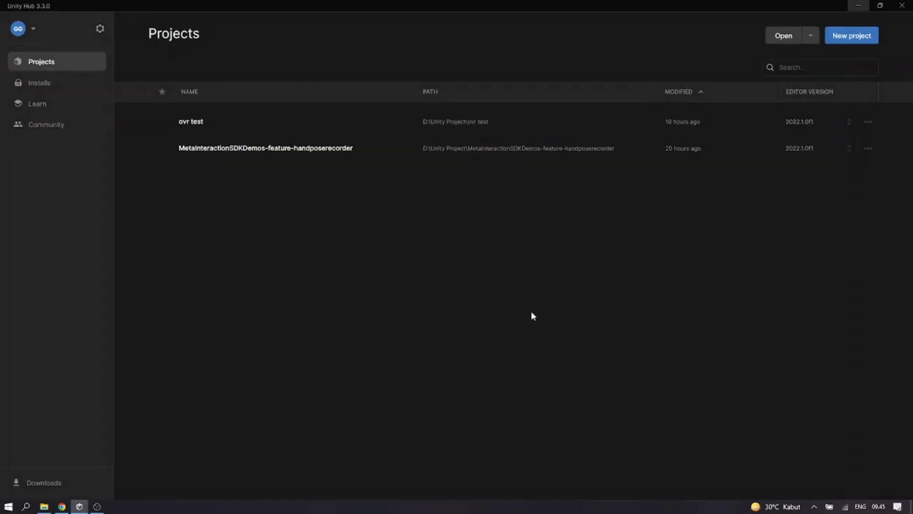
Look up other editor versions in the online Unity download archive from the editor installation options, and return to the installs in Unity Hub.
{"action": "left_click", "coordinate": [61, 86]}
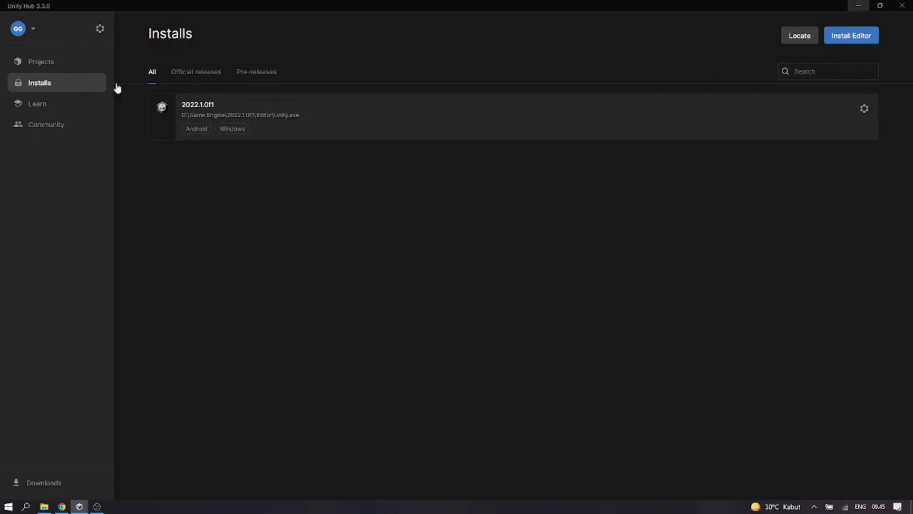
{"action": "left_click", "coordinate": [865, 42]}
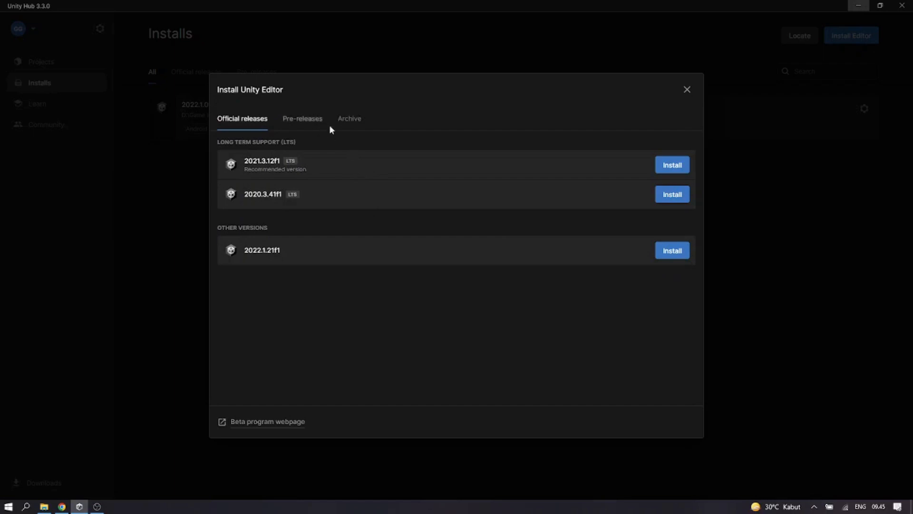
{"action": "left_click", "coordinate": [346, 123]}
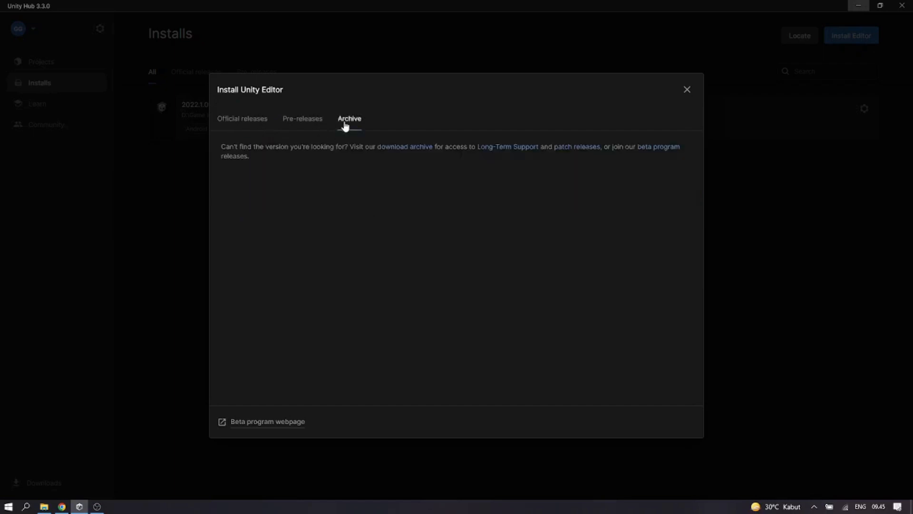
{"action": "left_click", "coordinate": [397, 148]}
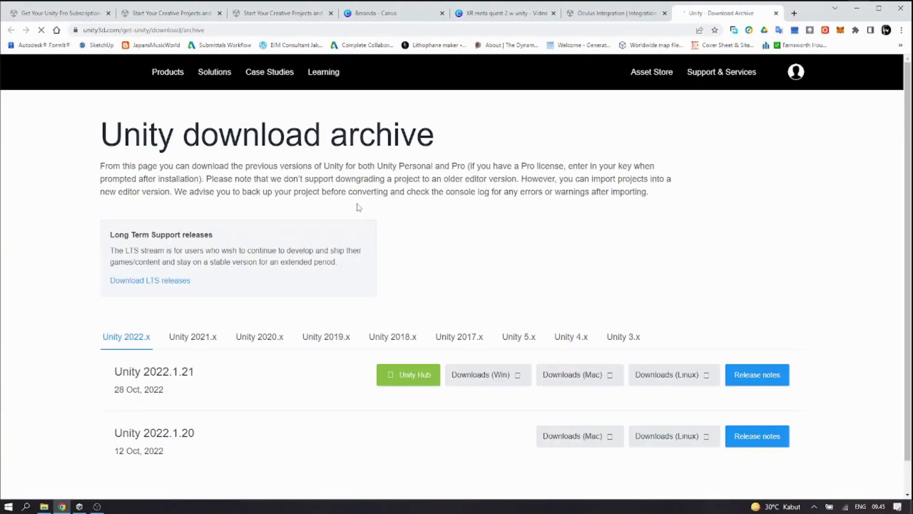
{"action": "scroll", "coordinate": [339, 281], "scroll_direction": "down", "scroll_amount": 1}
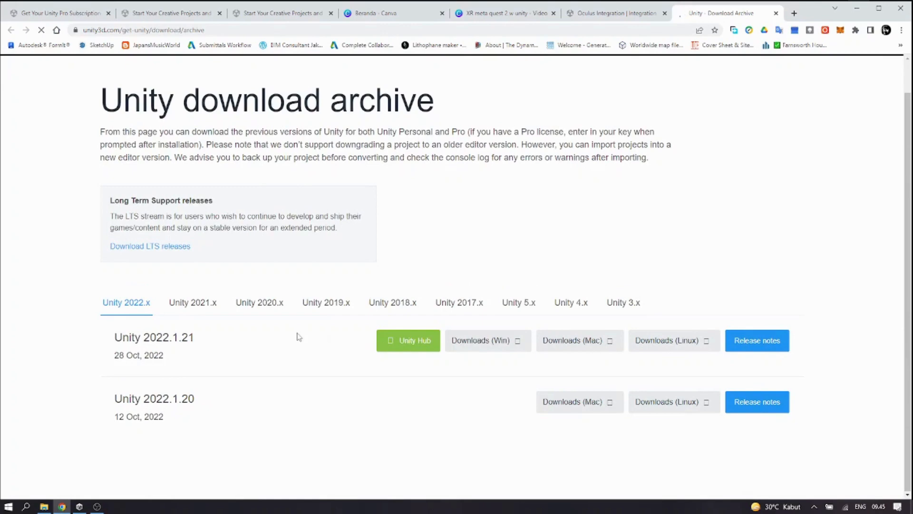
{"action": "left_click", "coordinate": [96, 507]}
{"action": "left_click", "coordinate": [80, 506]}
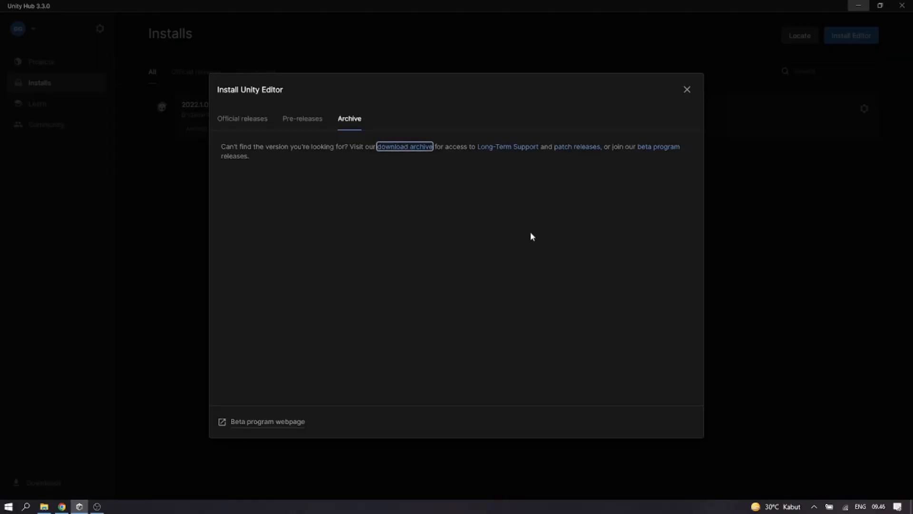
{"action": "left_click", "coordinate": [687, 90]}
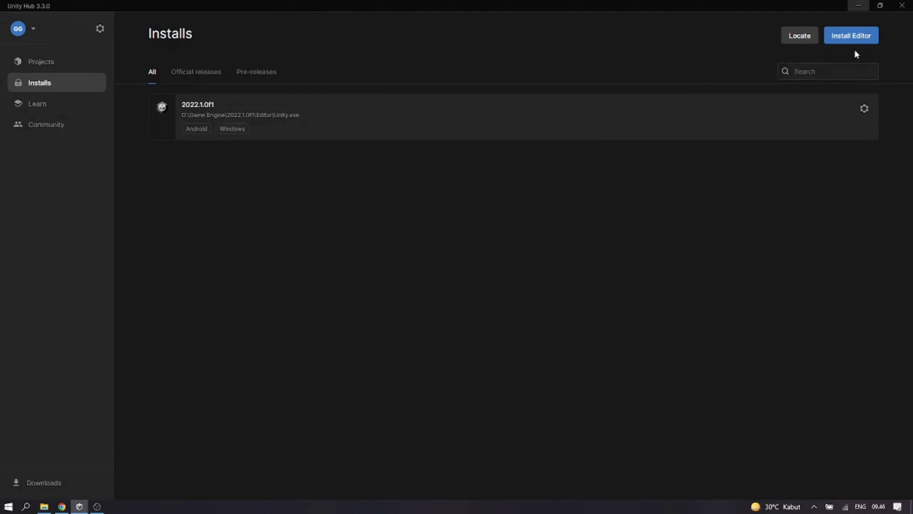
{"action": "left_click", "coordinate": [849, 38]}
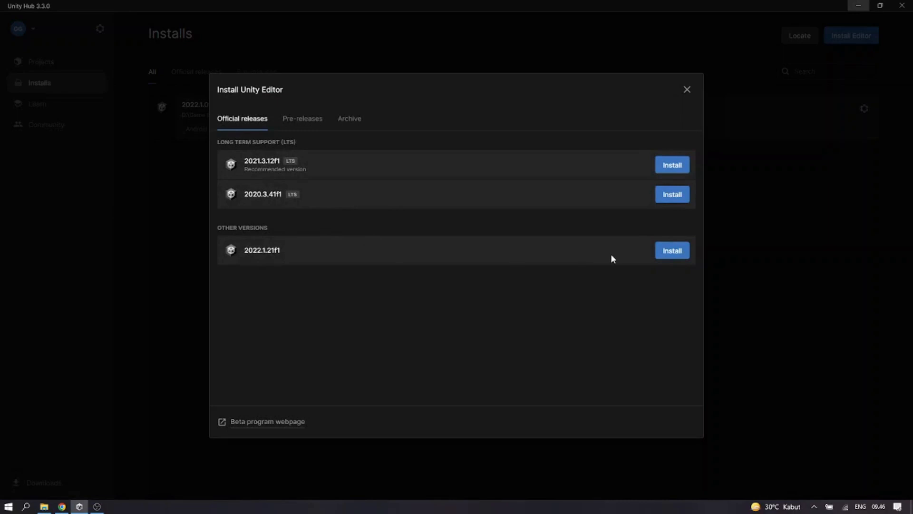
{"action": "left_click", "coordinate": [674, 256]}
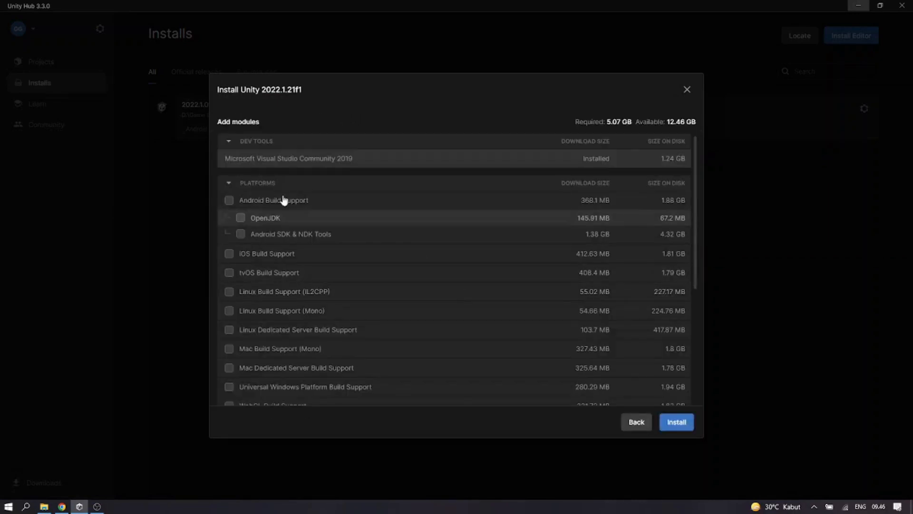
{"action": "left_click", "coordinate": [239, 201]}
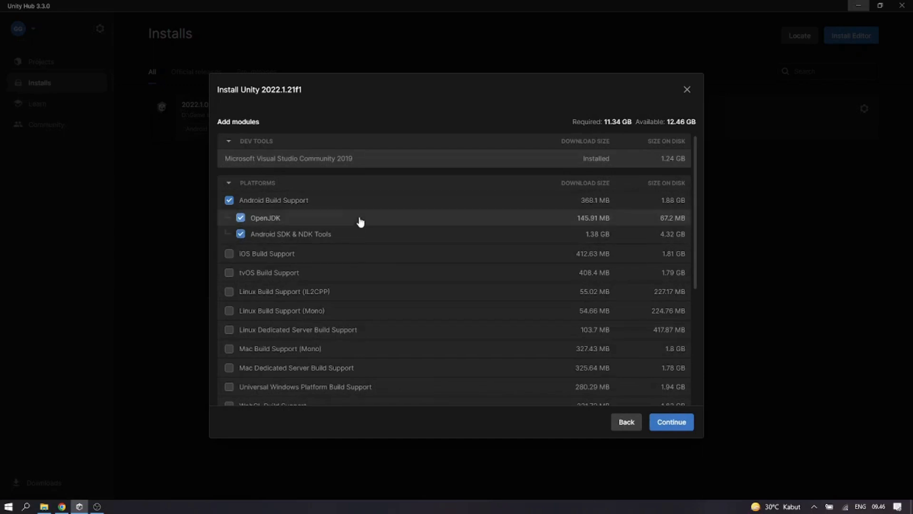
{"action": "left_click", "coordinate": [622, 423]}
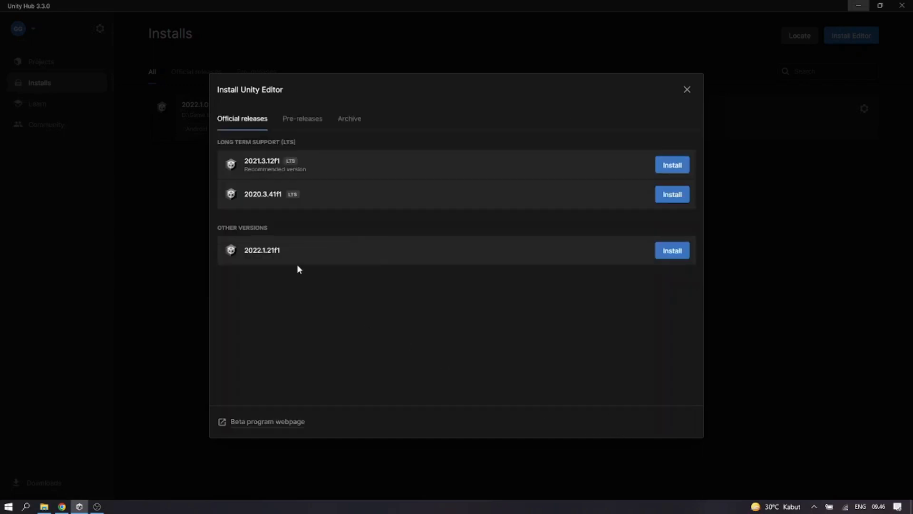
{"action": "left_click", "coordinate": [688, 92]}
Review the installed and available modules for the Unity 2022.1.0f1 editor, including Android Build Support.
{"action": "left_click", "coordinate": [47, 64]}
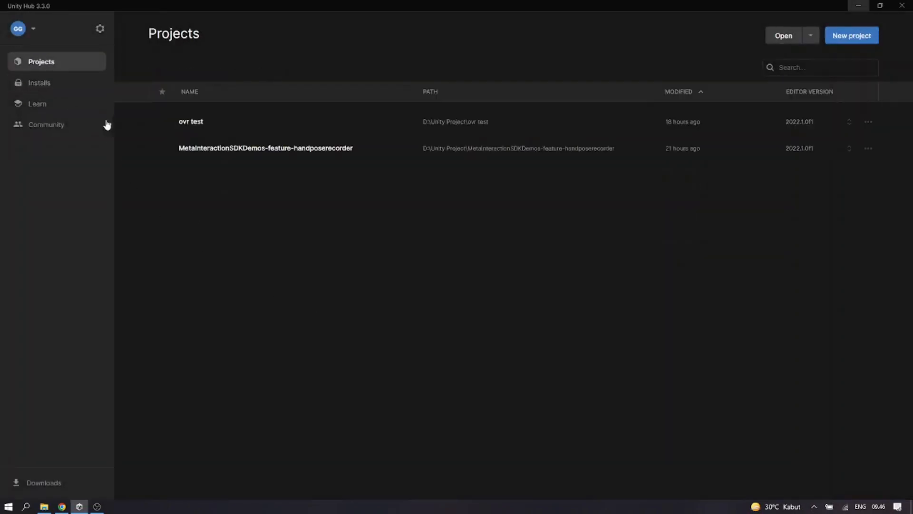
{"action": "left_click", "coordinate": [85, 85]}
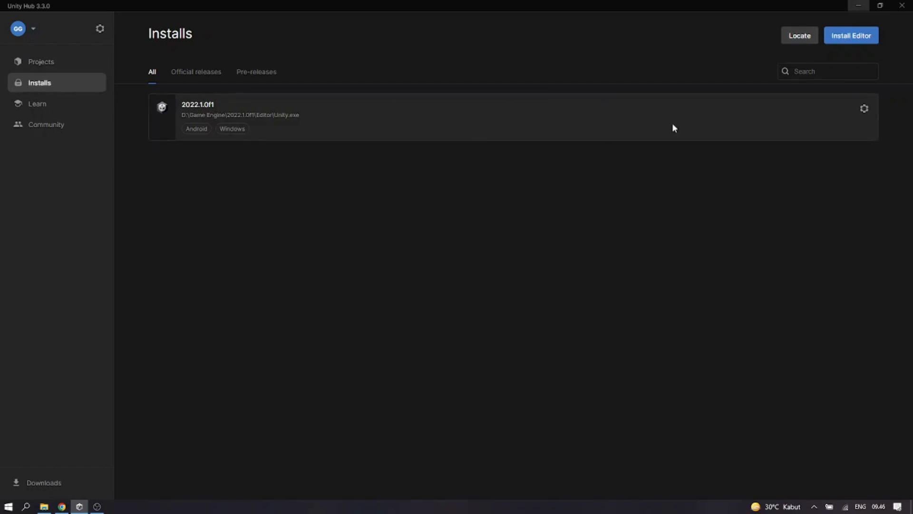
{"action": "left_click", "coordinate": [864, 109]}
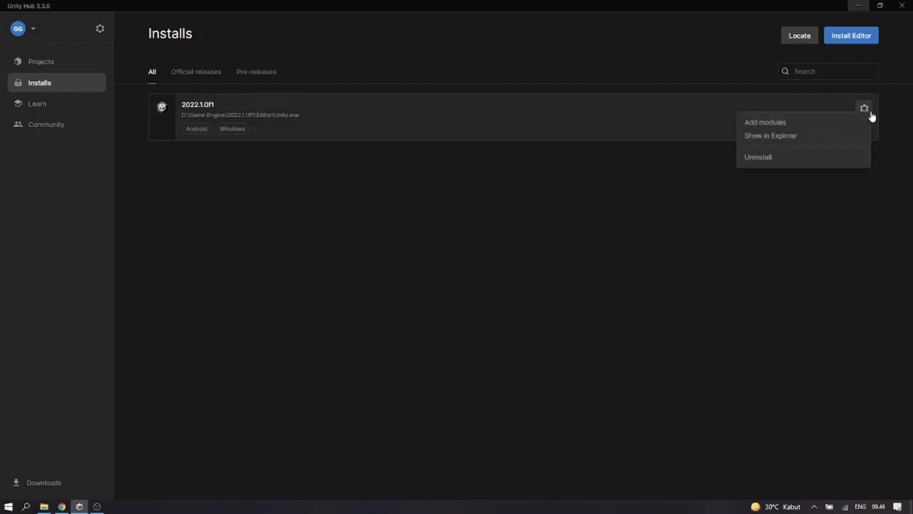
{"action": "left_click", "coordinate": [793, 125]}
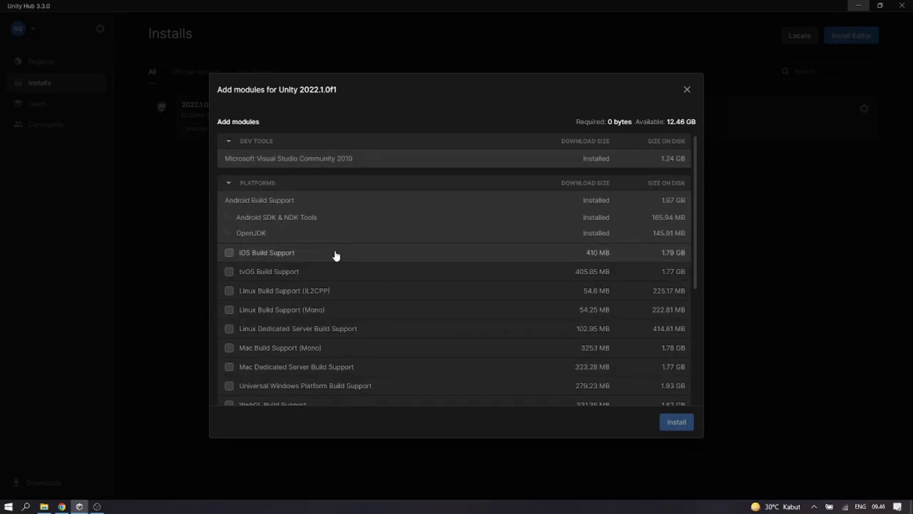
{"action": "scroll", "coordinate": [336, 255], "scroll_direction": "down", "scroll_amount": 2}
{"action": "scroll", "coordinate": [337, 255], "scroll_direction": "up", "scroll_amount": 2}
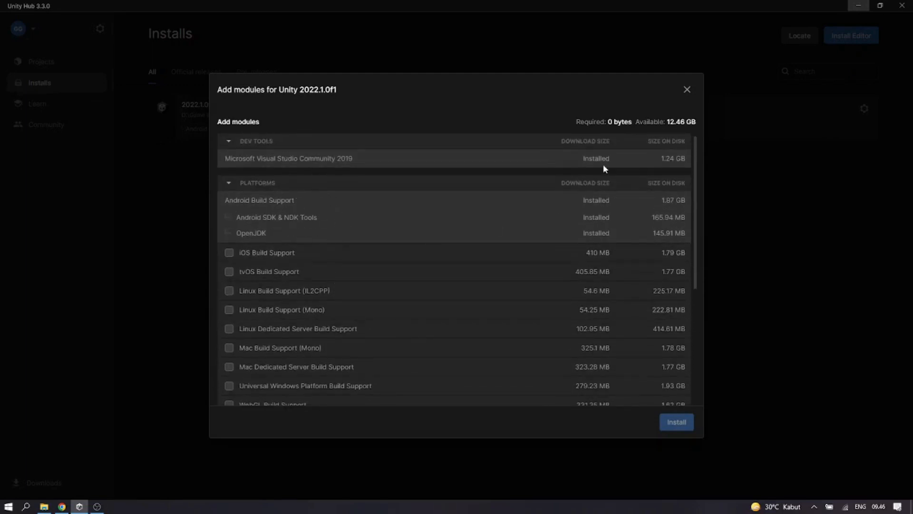
{"action": "left_click", "coordinate": [688, 89]}
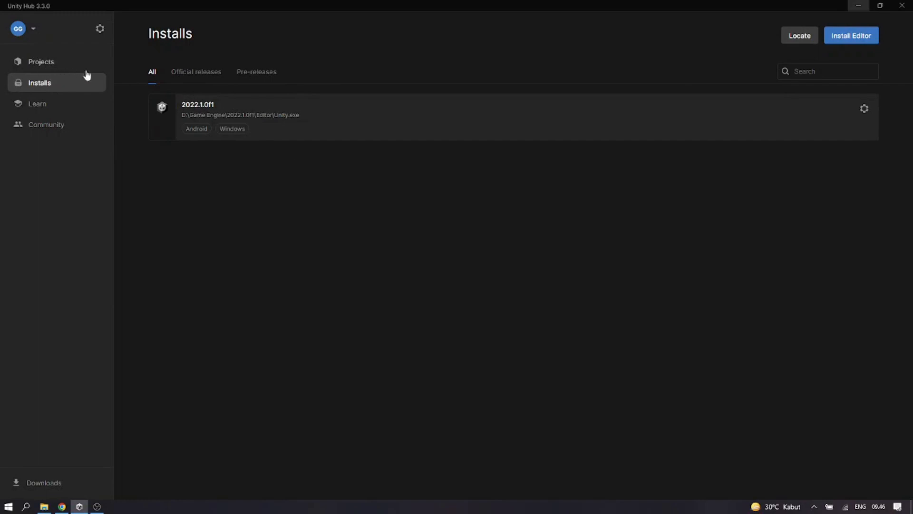
Start a new project with the 3D core template and check which editor versions are available for it.
{"action": "left_click", "coordinate": [49, 63]}
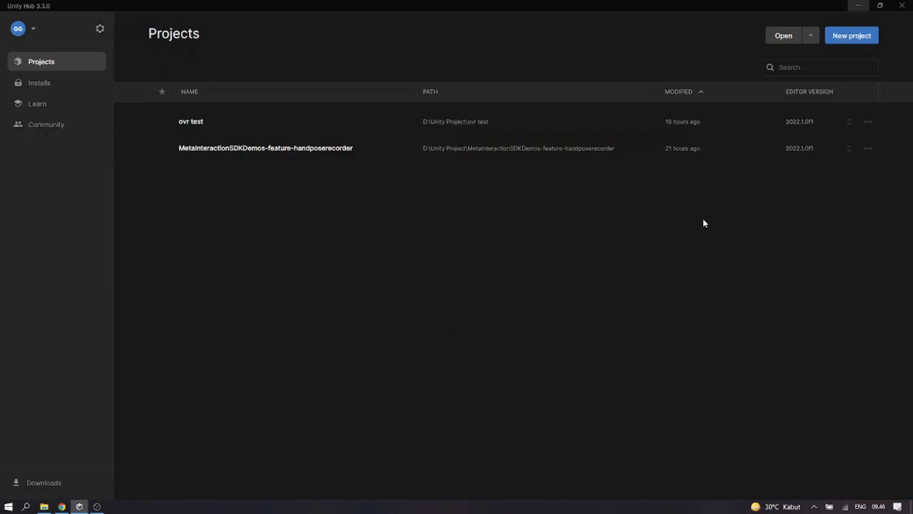
{"action": "left_click", "coordinate": [854, 36]}
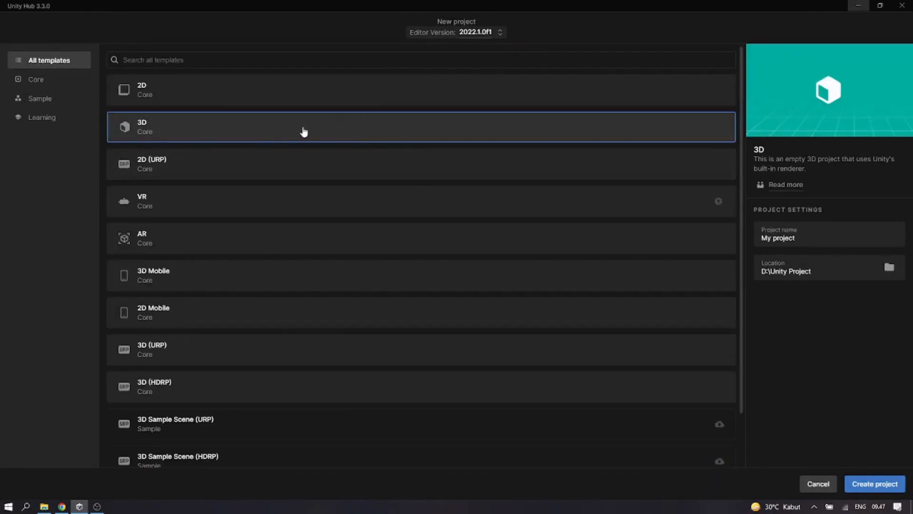
{"action": "left_click", "coordinate": [500, 34]}
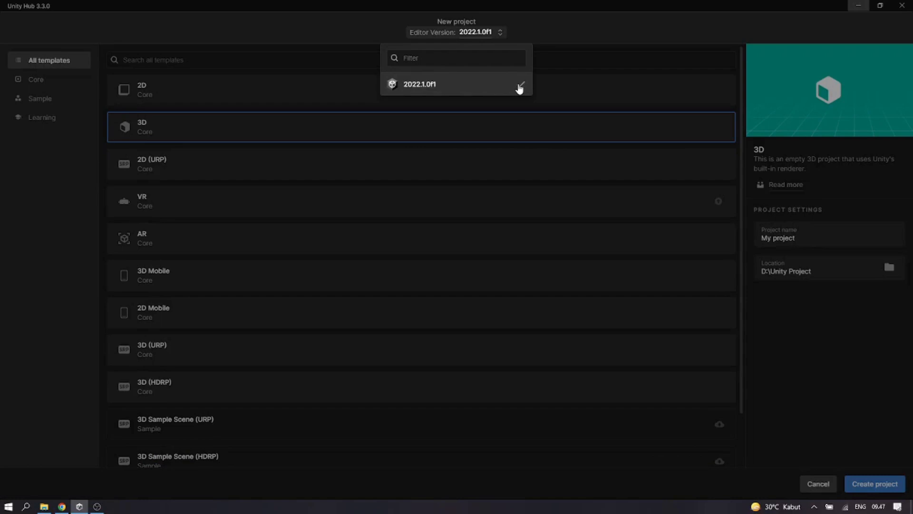
{"action": "left_click", "coordinate": [576, 66]}
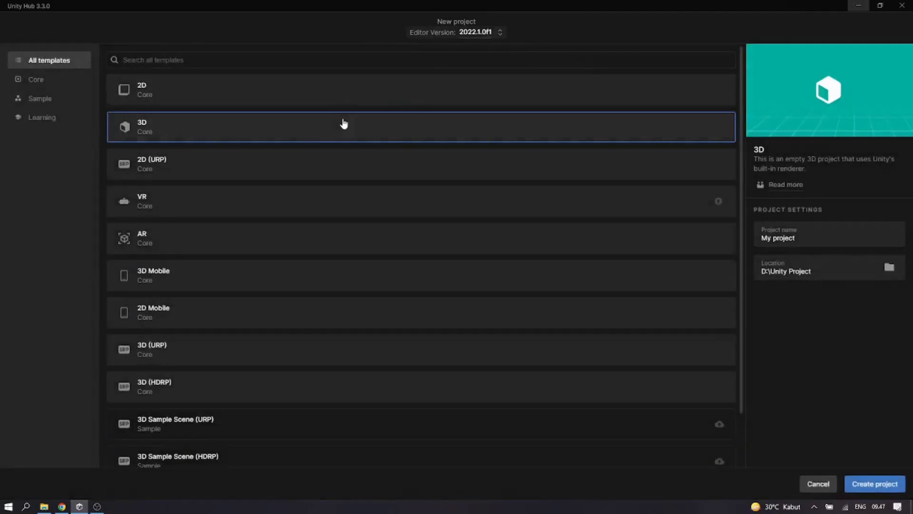
Name the project "Quest 2 app", keep D:\Unity Project as its location, and create the project.
{"action": "left_click_drag", "start_coordinate": [805, 239], "coordinate": [703, 246]}
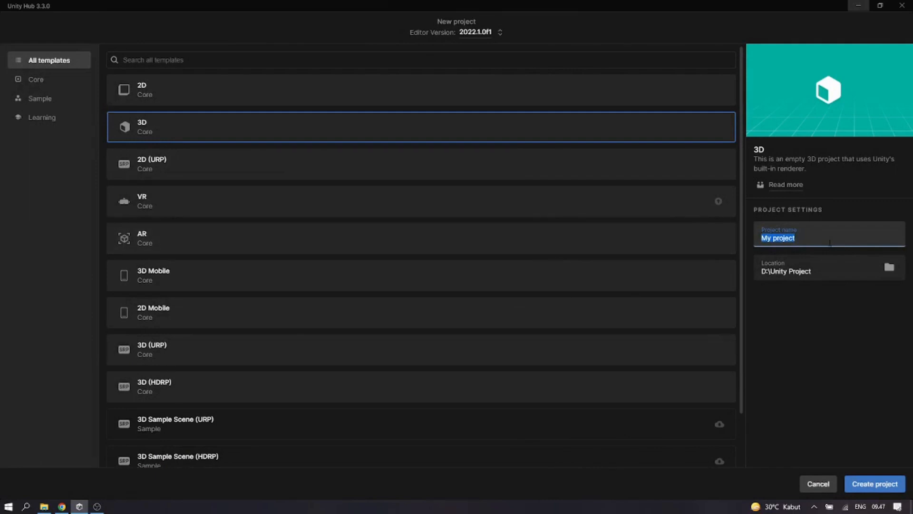
{"action": "type", "text": "Quest 2 app"}
{"action": "left_click", "coordinate": [824, 267]}
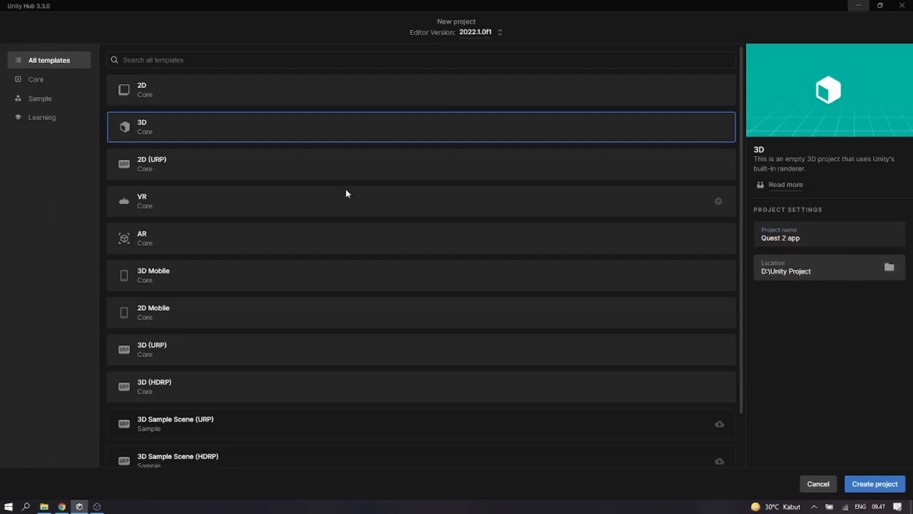
{"action": "left_click", "coordinate": [415, 242]}
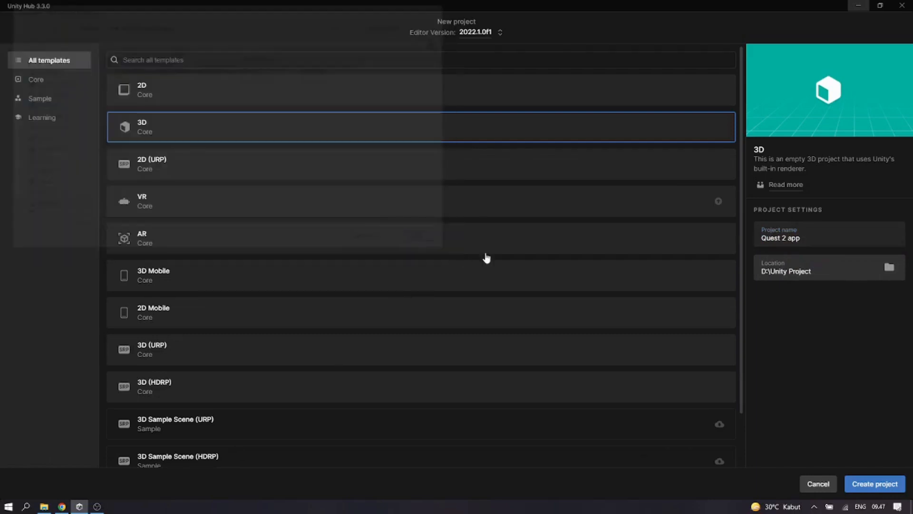
{"action": "left_click", "coordinate": [869, 485]}
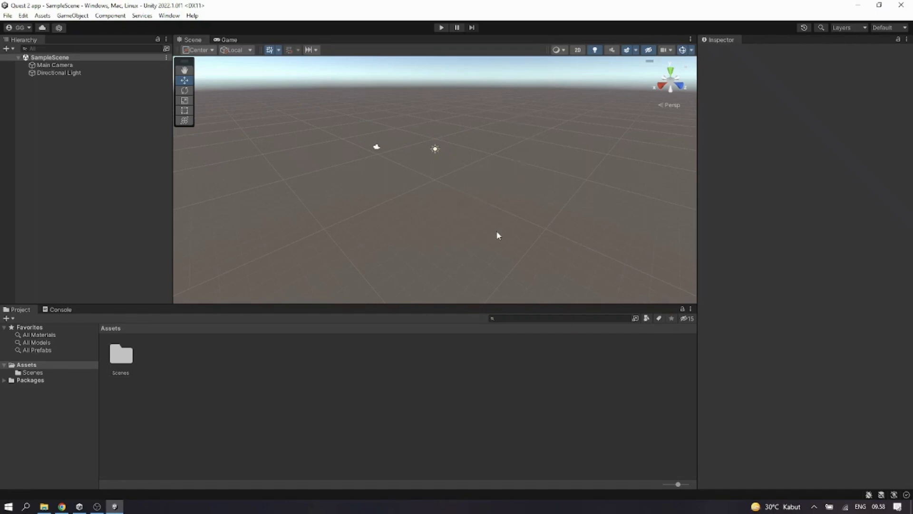
Inspect the Main Camera and Directional Light in the hierarchy, the scene and their component properties.
{"action": "left_click", "coordinate": [87, 75]}
{"action": "left_click", "coordinate": [90, 65]}
{"action": "left_click", "coordinate": [89, 73]}
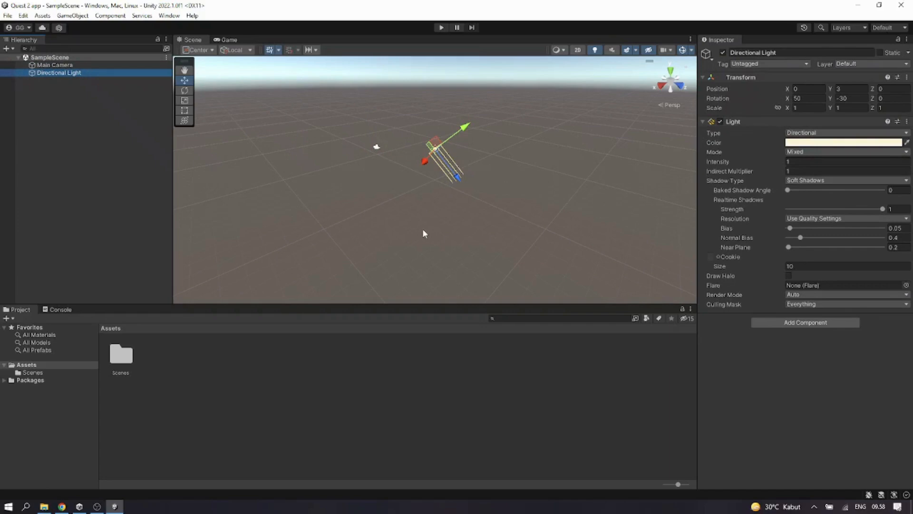
{"action": "double_click", "coordinate": [82, 65]}
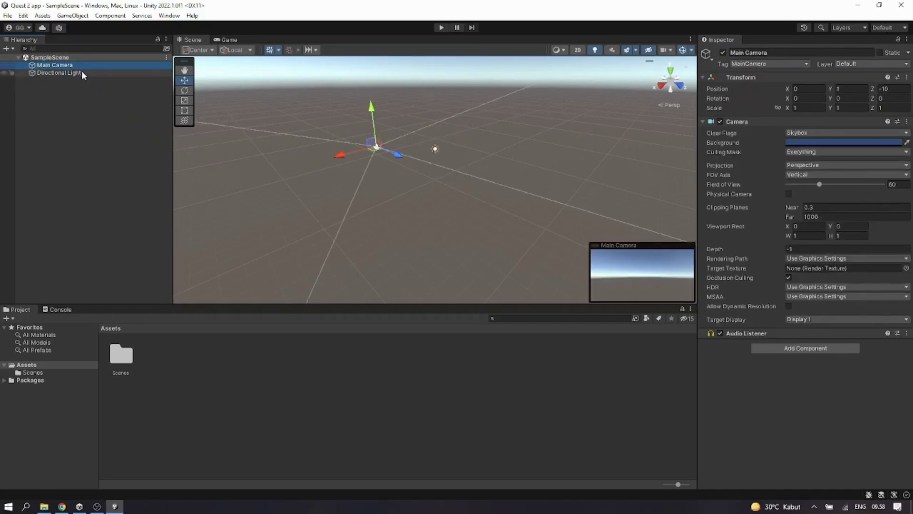
{"action": "left_click", "coordinate": [81, 72]}
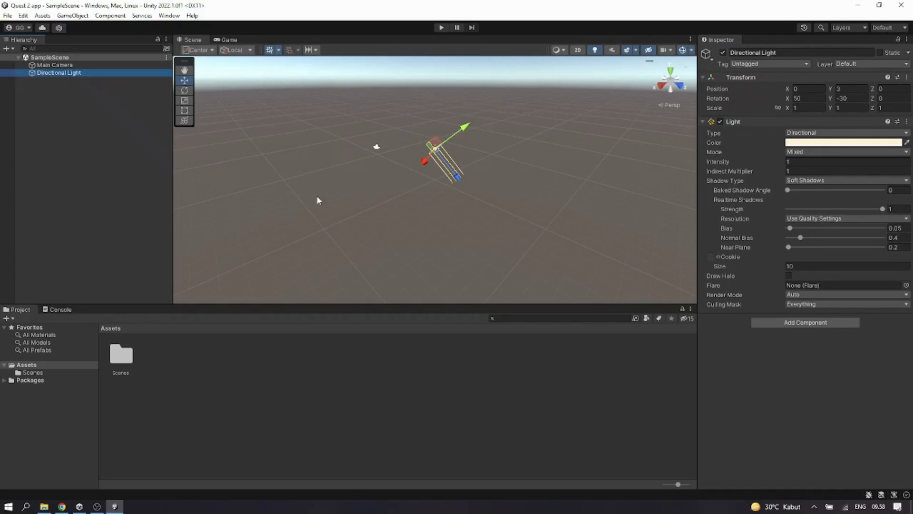
{"action": "middle_click_drag", "start_coordinate": [407, 226], "coordinate": [408, 245]}
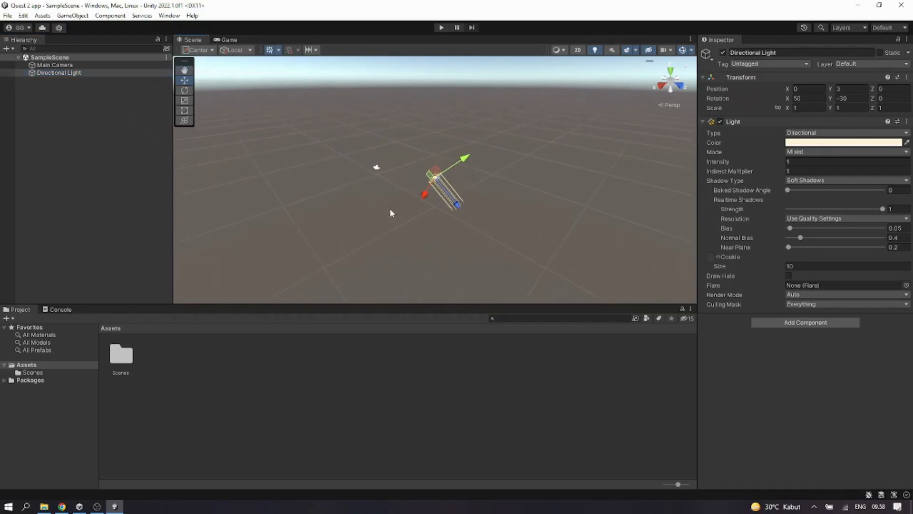
{"action": "left_click", "coordinate": [102, 66]}
{"action": "left_click", "coordinate": [101, 72]}
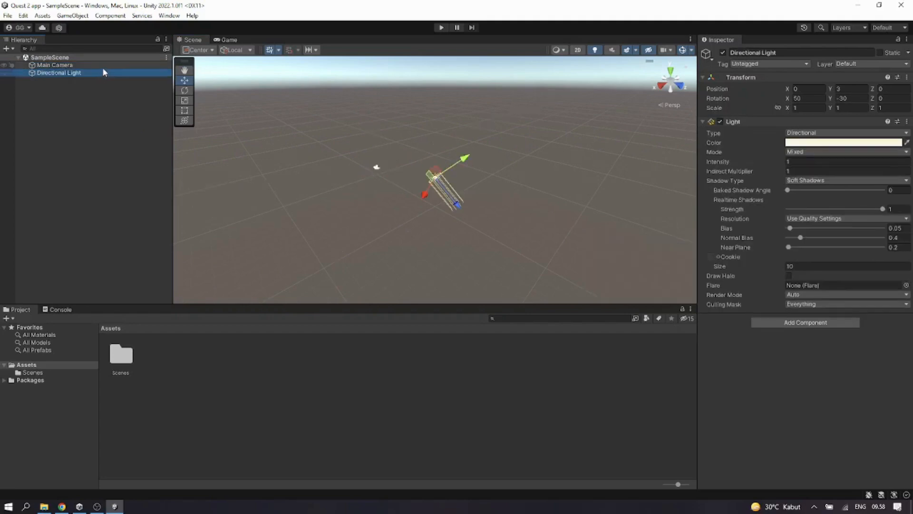
{"action": "left_click", "coordinate": [101, 67]}
{"action": "left_click", "coordinate": [101, 72]}
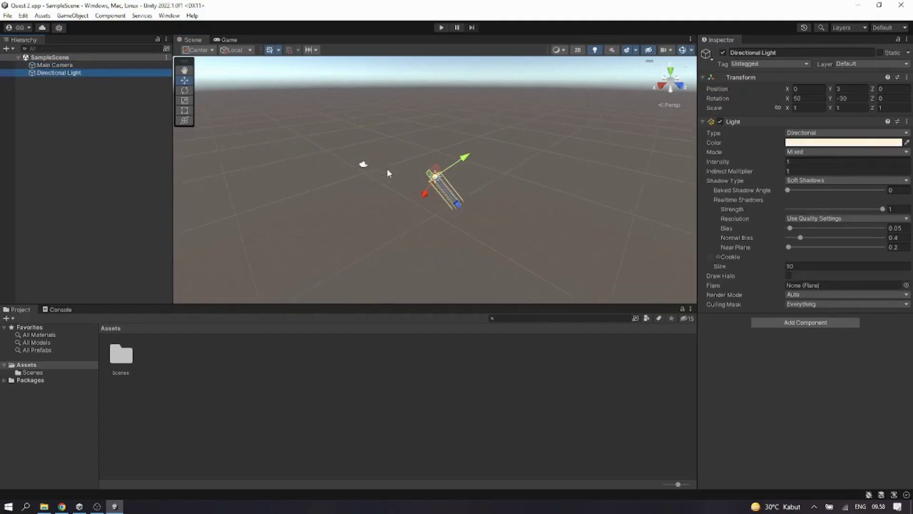
{"action": "left_click", "coordinate": [364, 165]}
{"action": "left_click", "coordinate": [435, 177]}
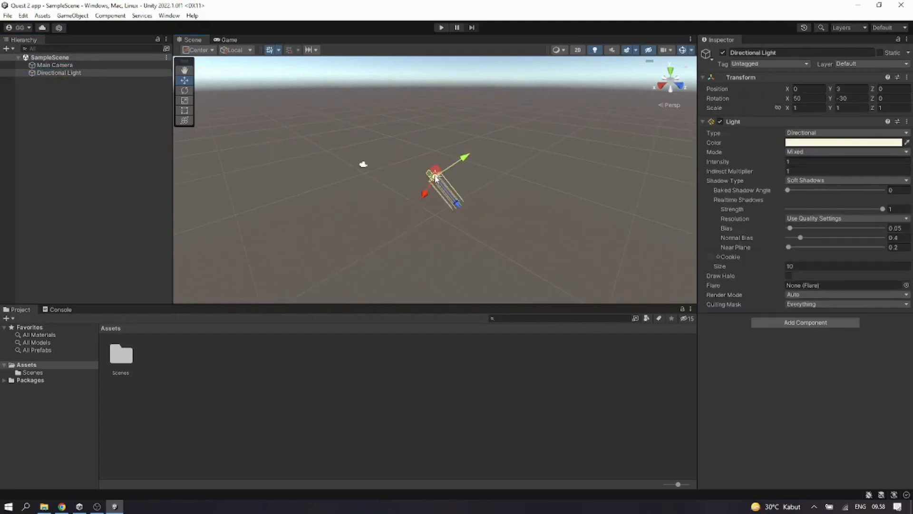
{"action": "left_click", "coordinate": [87, 67]}
{"action": "left_click", "coordinate": [89, 73]}
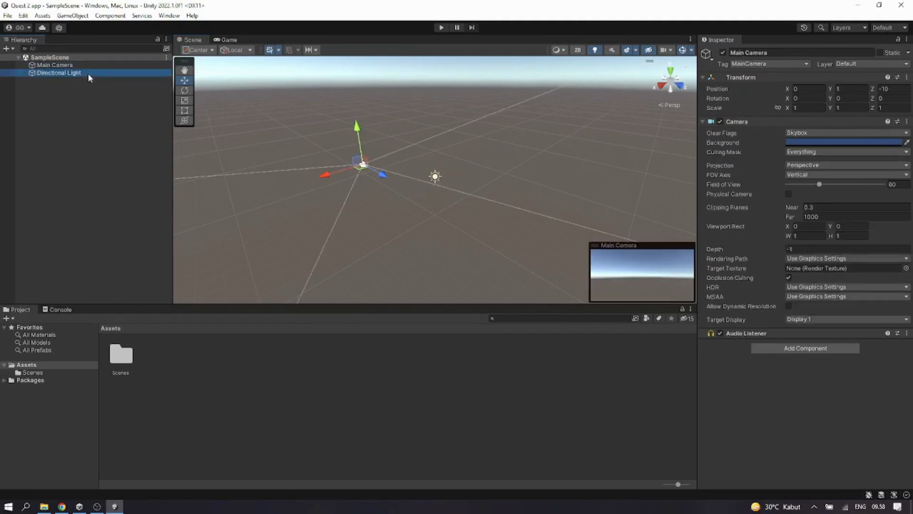
View the Main Camera's output in the Game view, return to the Scene view and clear the selection.
{"action": "left_click", "coordinate": [227, 40]}
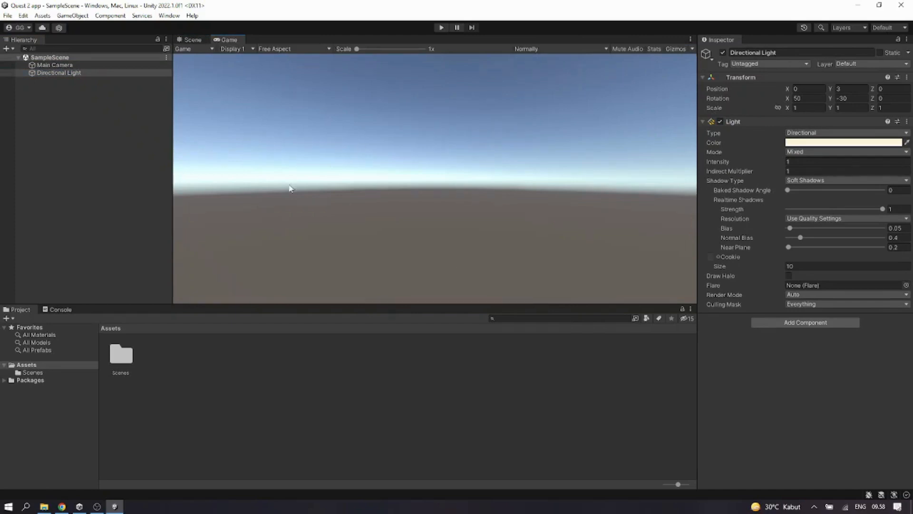
{"action": "left_click", "coordinate": [97, 66]}
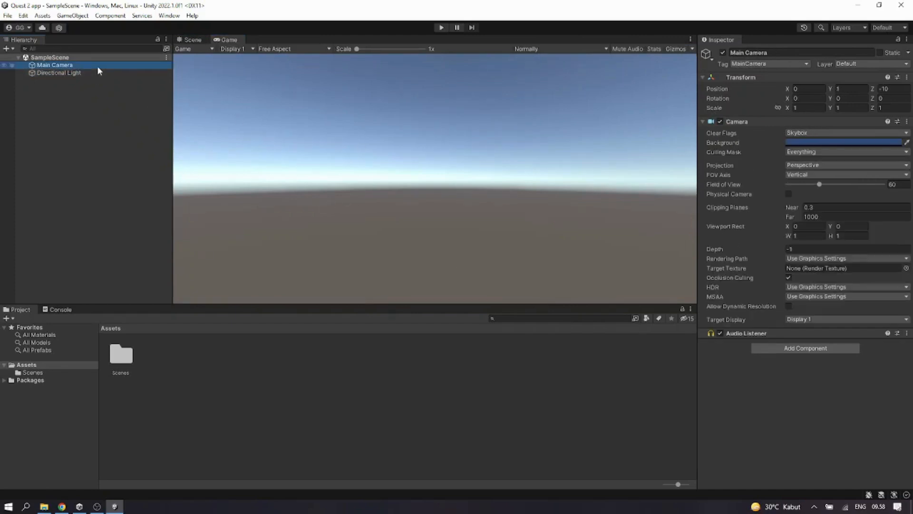
{"action": "left_click", "coordinate": [188, 39]}
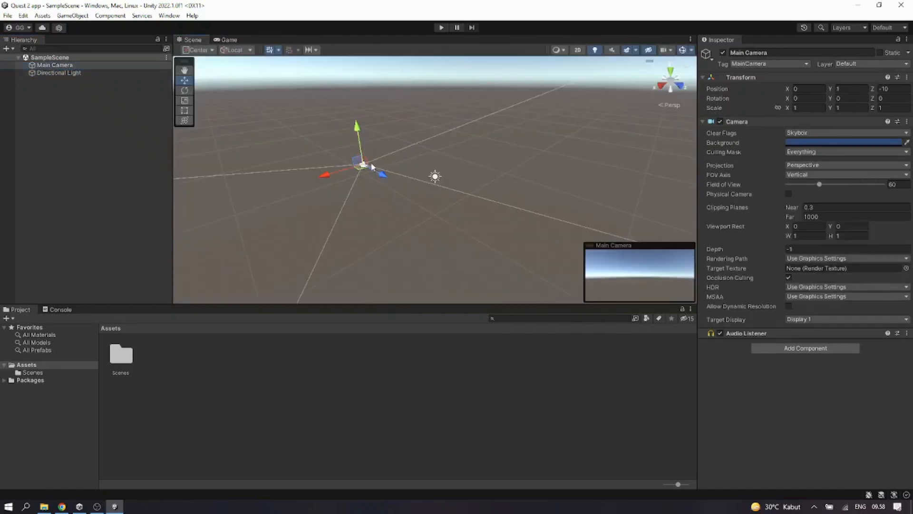
{"action": "left_click", "coordinate": [264, 133]}
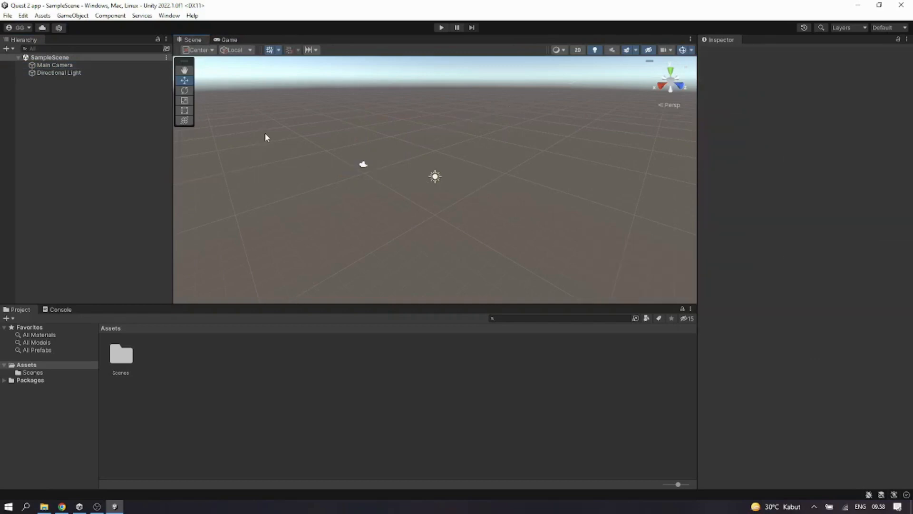
Examine the project's Packages and Assets folders, including the SampleScene asset in the Scenes folder.
{"action": "left_click", "coordinate": [23, 29]}
{"action": "left_click", "coordinate": [472, 151]}
{"action": "left_click", "coordinate": [3, 382]}
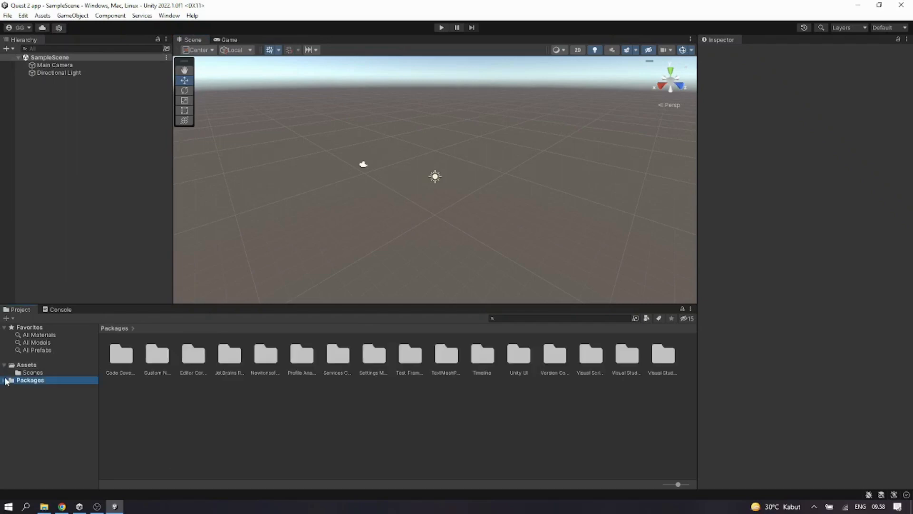
{"action": "left_click", "coordinate": [4, 380]}
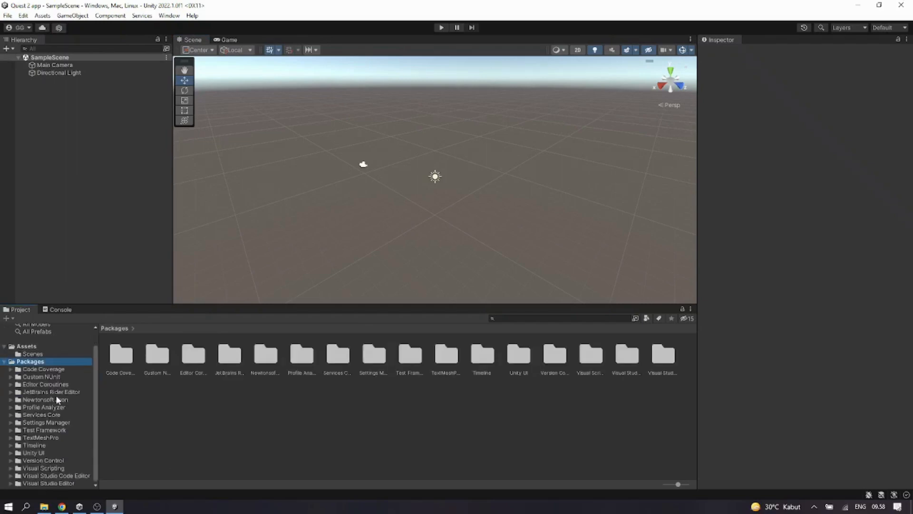
{"action": "left_click", "coordinate": [3, 362]}
{"action": "left_click", "coordinate": [38, 365]}
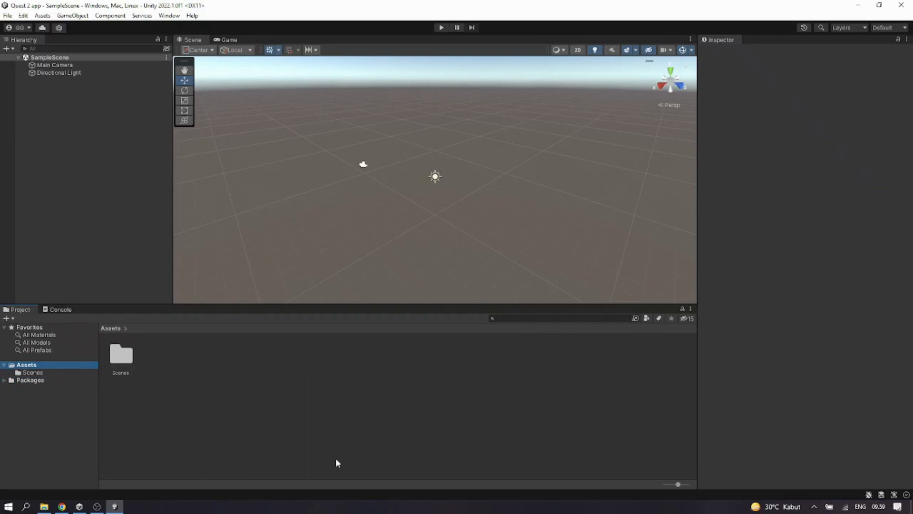
{"action": "left_click", "coordinate": [69, 376]}
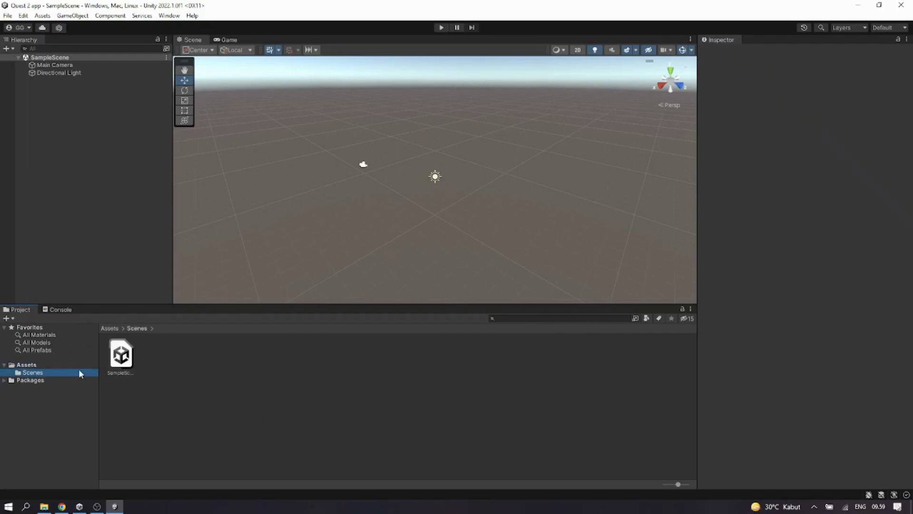
{"action": "left_click", "coordinate": [118, 364]}
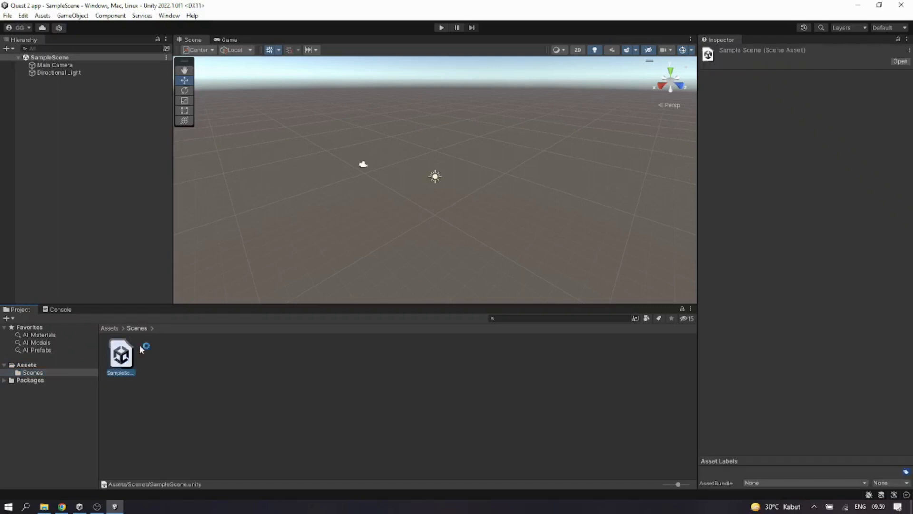
{"action": "left_click", "coordinate": [404, 167]}
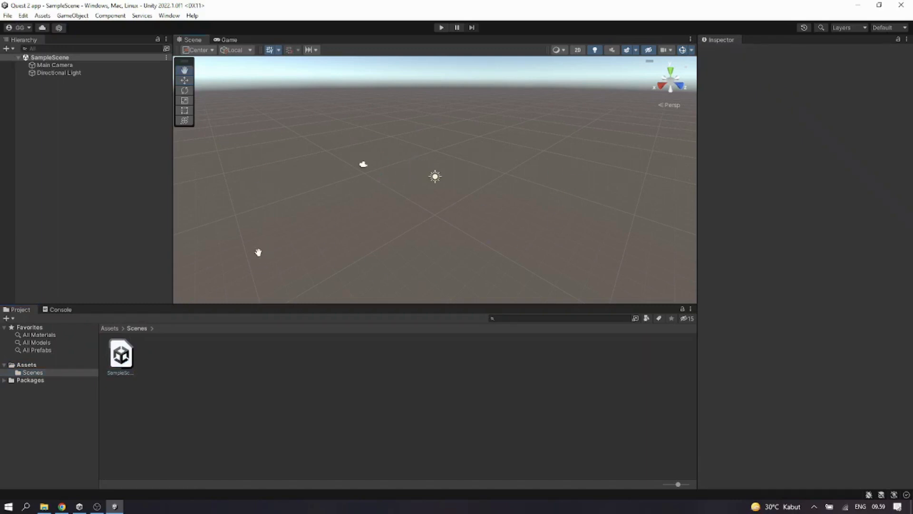
Switch the build platform to Android in the build settings and add the open SampleScene to the build.
{"action": "middle_click_drag", "start_coordinate": [258, 252], "coordinate": [255, 278]}
{"action": "left_click", "coordinate": [7, 16]}
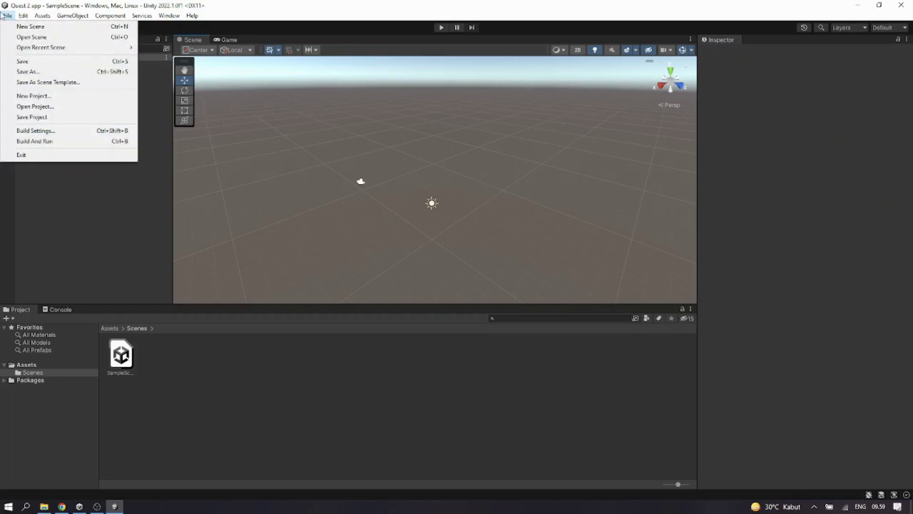
{"action": "left_click", "coordinate": [52, 131]}
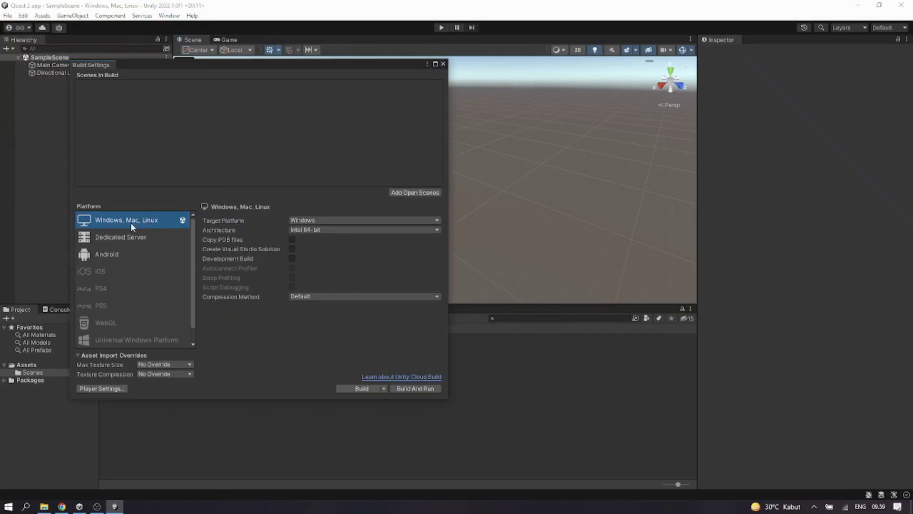
{"action": "left_click", "coordinate": [117, 256]}
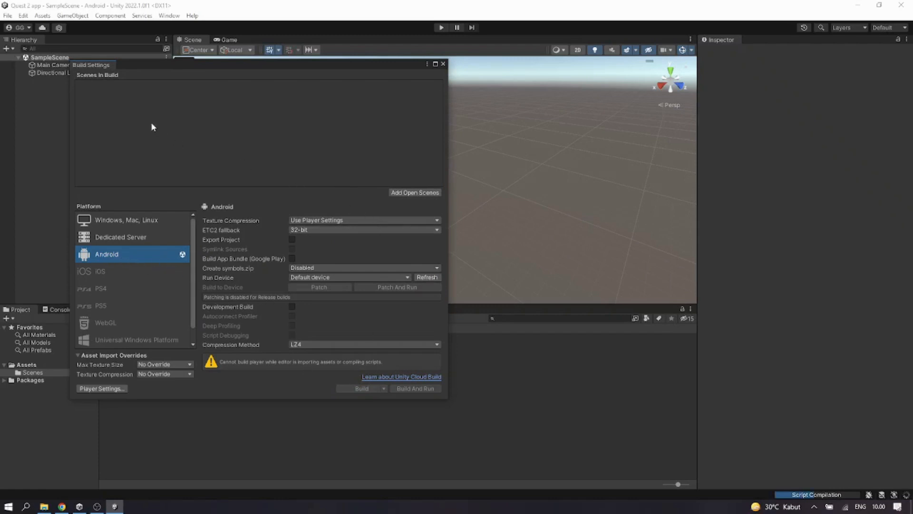
{"action": "left_click", "coordinate": [410, 193]}
{"action": "left_click", "coordinate": [126, 86]}
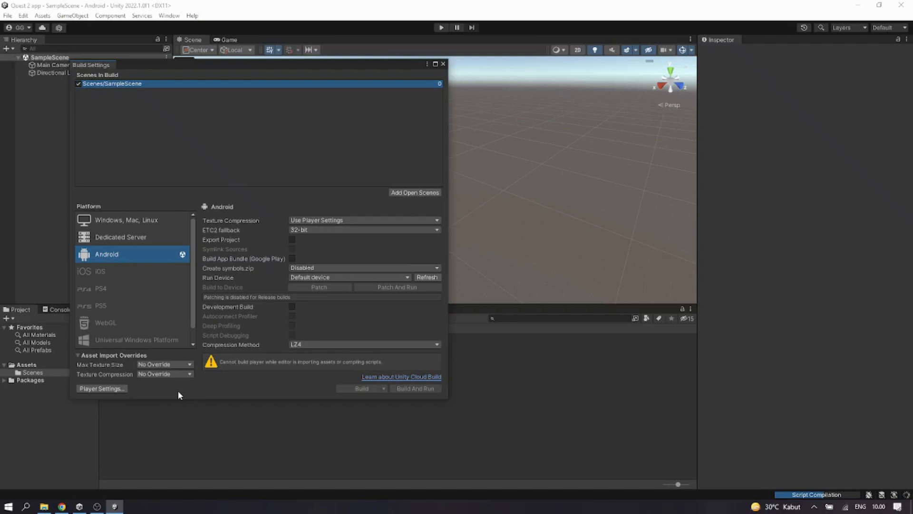
Install XR Plugin Management from the project settings.
{"action": "left_click", "coordinate": [119, 389]}
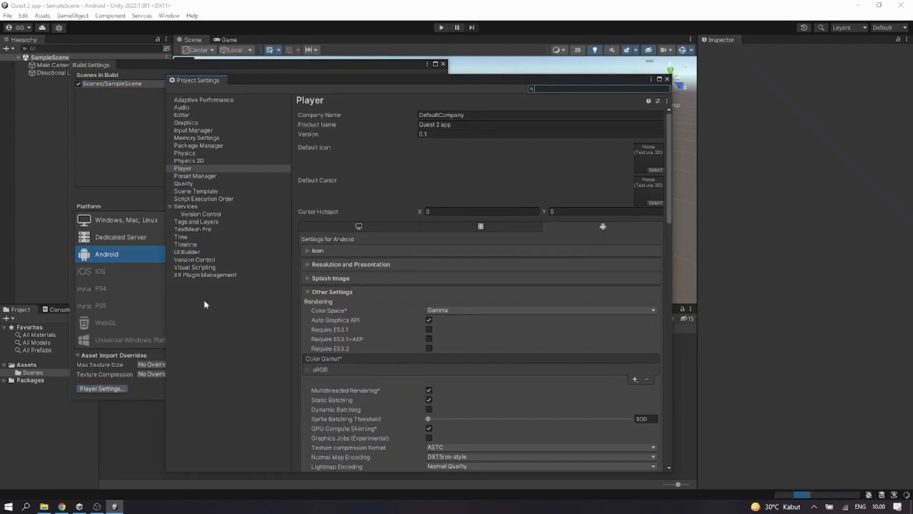
{"action": "left_click", "coordinate": [220, 275]}
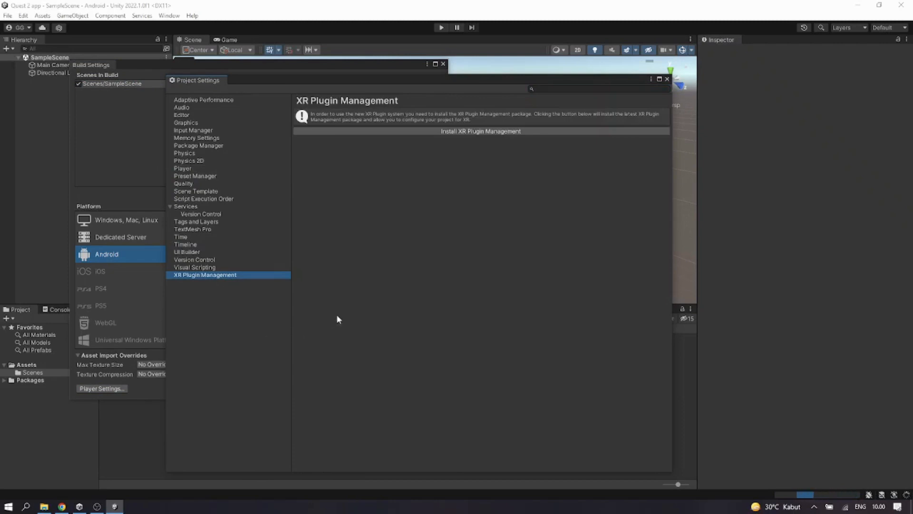
{"action": "left_click", "coordinate": [545, 131]}
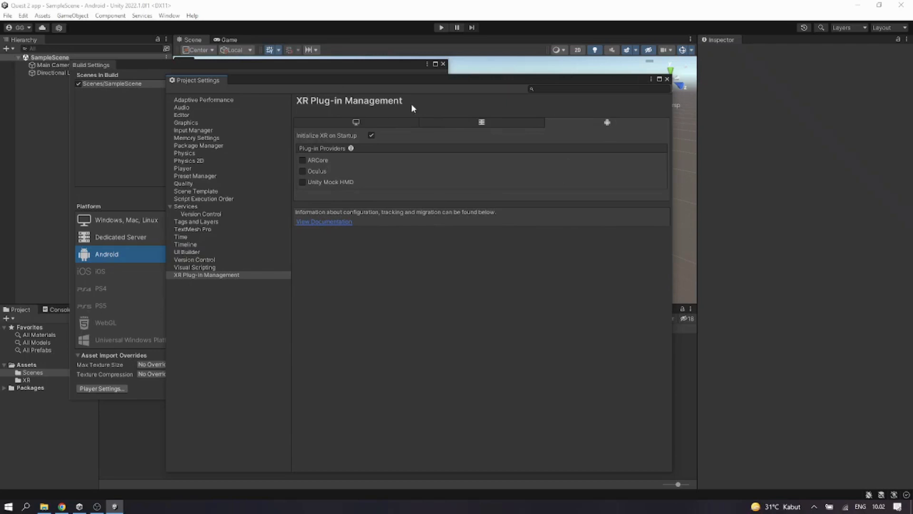
Review the XR plug-in providers for the dedicated server platform and return to those for Android.
{"action": "left_click", "coordinate": [387, 117]}
{"action": "left_click", "coordinate": [542, 128]}
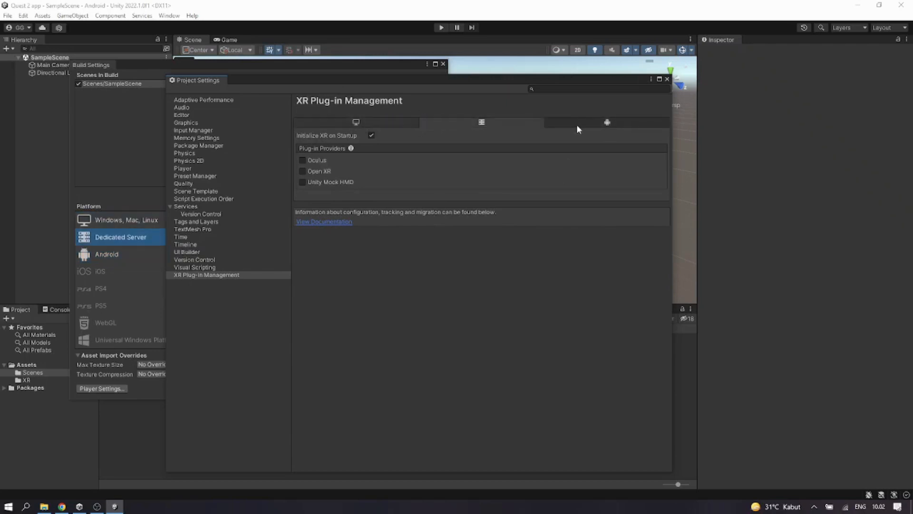
{"action": "left_click", "coordinate": [577, 125]}
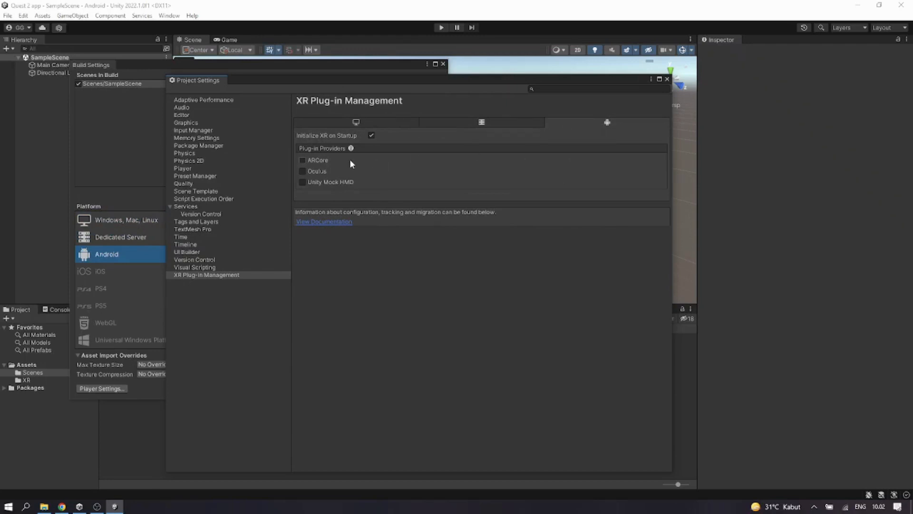
Enable the Oculus plug-in provider for both Android and desktop, and close the project and build settings.
{"action": "left_click", "coordinate": [302, 171]}
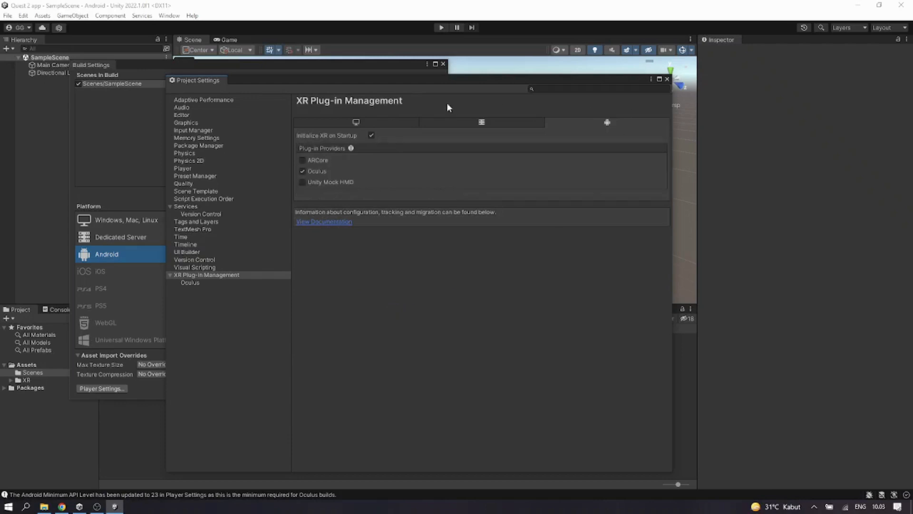
{"action": "left_click", "coordinate": [356, 122]}
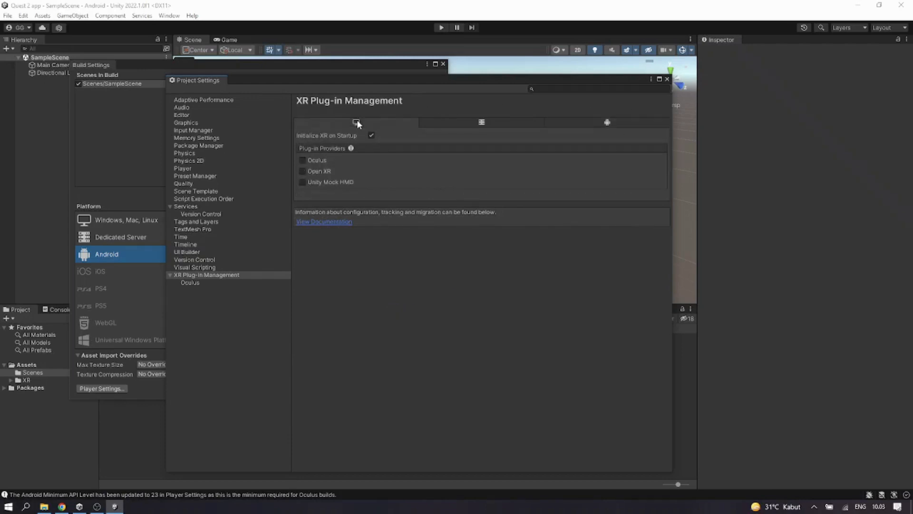
{"action": "left_click", "coordinate": [313, 160]}
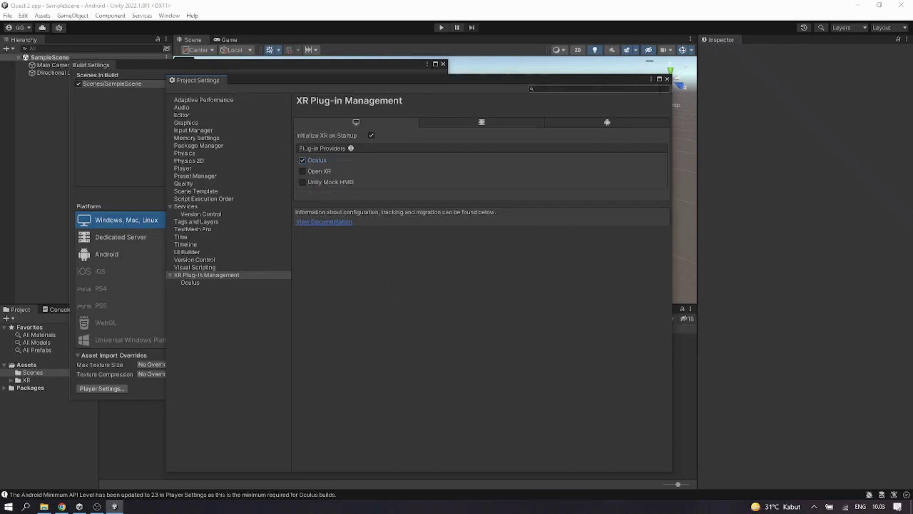
{"action": "left_click", "coordinate": [667, 79]}
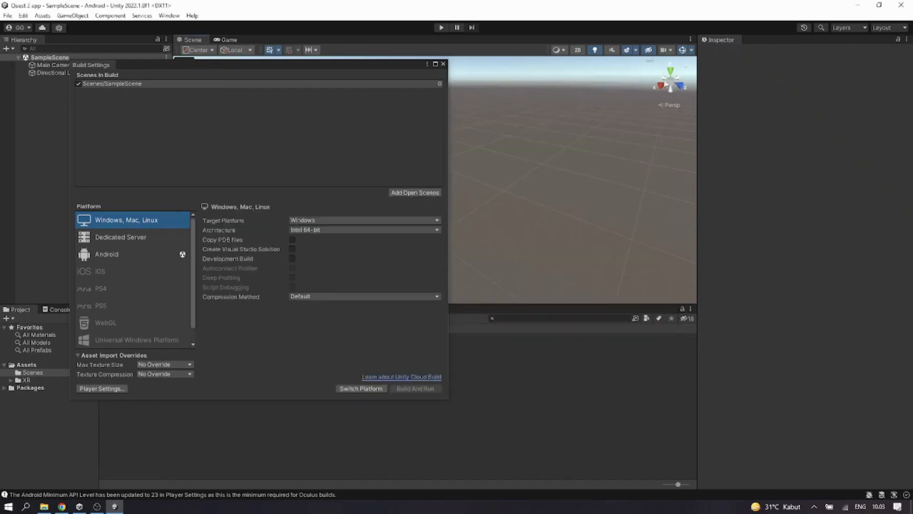
{"action": "left_click", "coordinate": [443, 64]}
Examine the XR folder alongside the Scenes folder in the project's Assets.
{"action": "left_click", "coordinate": [60, 382]}
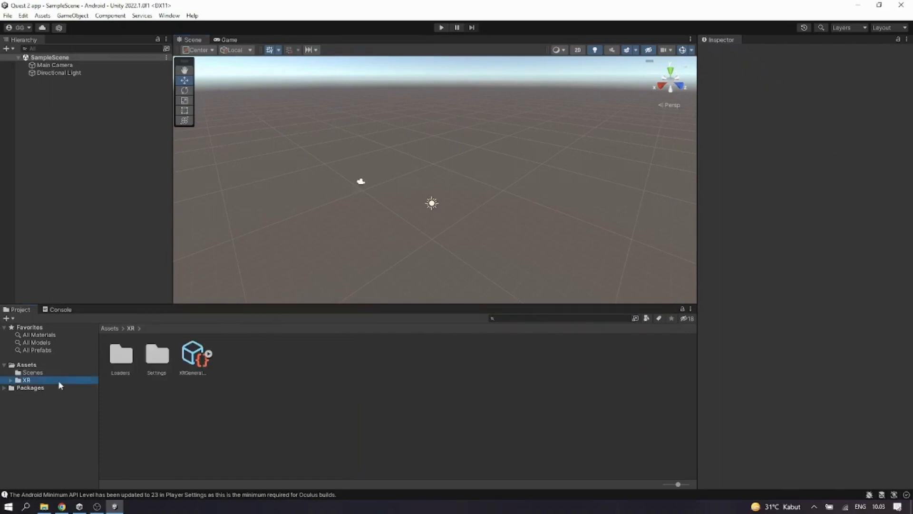
{"action": "left_click", "coordinate": [66, 373]}
{"action": "left_click", "coordinate": [66, 381]}
{"action": "left_click", "coordinate": [319, 234]}
Review the Oculus plug-in settings for desktop and Android, including the Quest target devices, and close the project settings.
{"action": "left_click", "coordinate": [23, 16]}
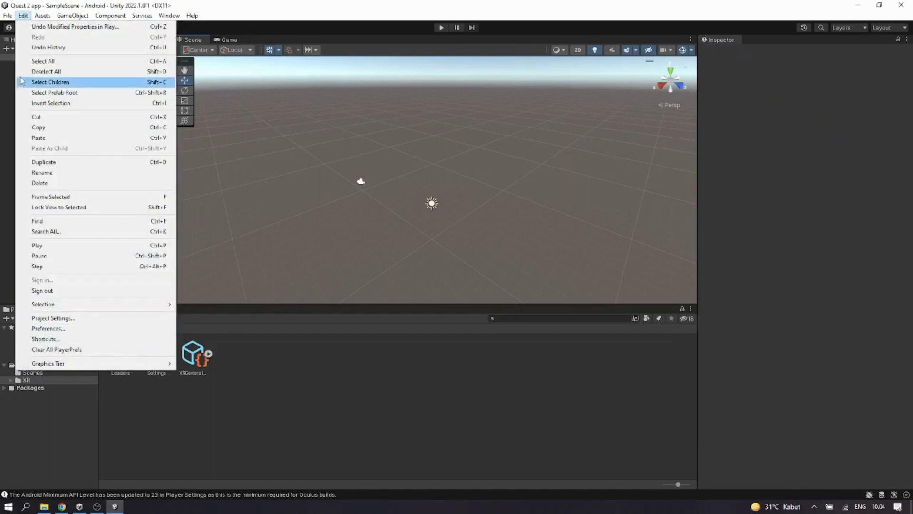
{"action": "left_click", "coordinate": [90, 318]}
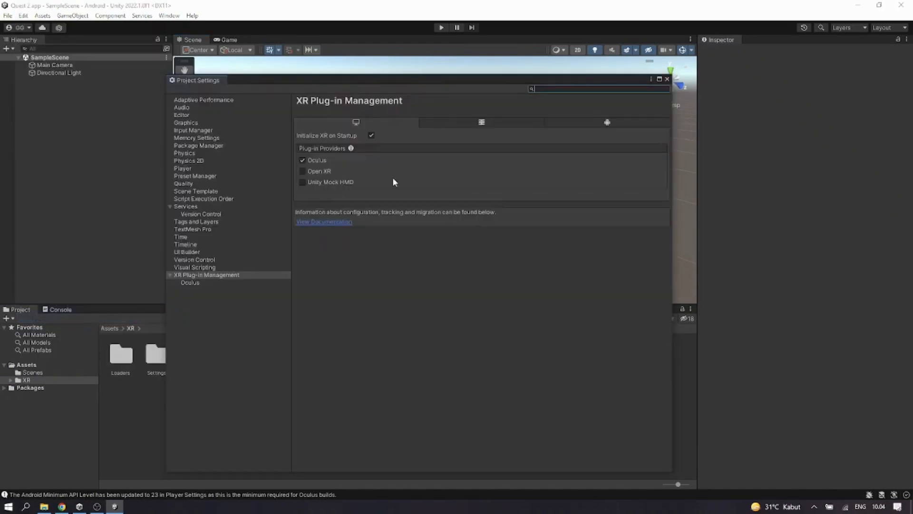
{"action": "left_click", "coordinate": [220, 283]}
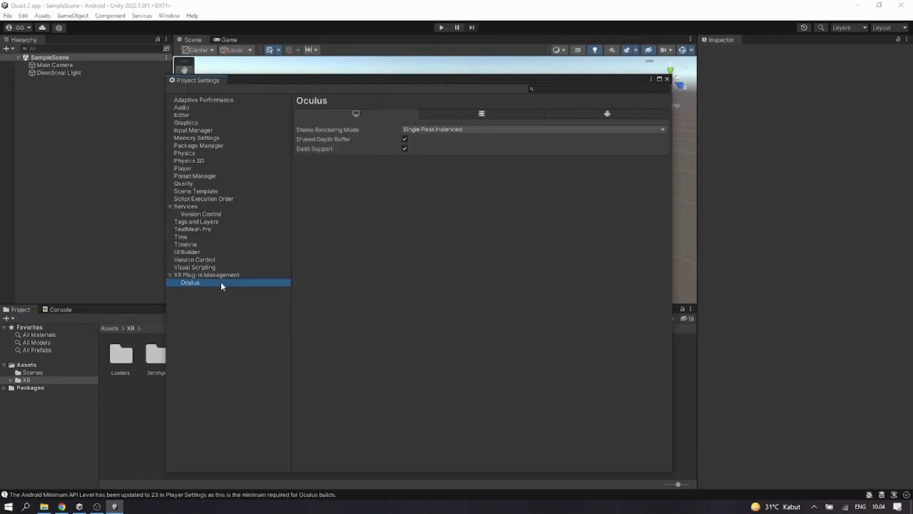
{"action": "left_click", "coordinate": [575, 115]}
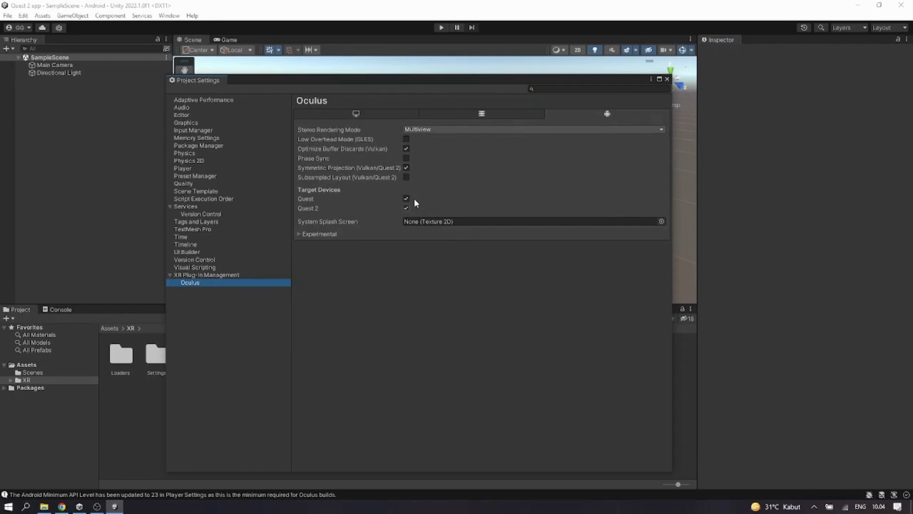
{"action": "left_click", "coordinate": [667, 79]}
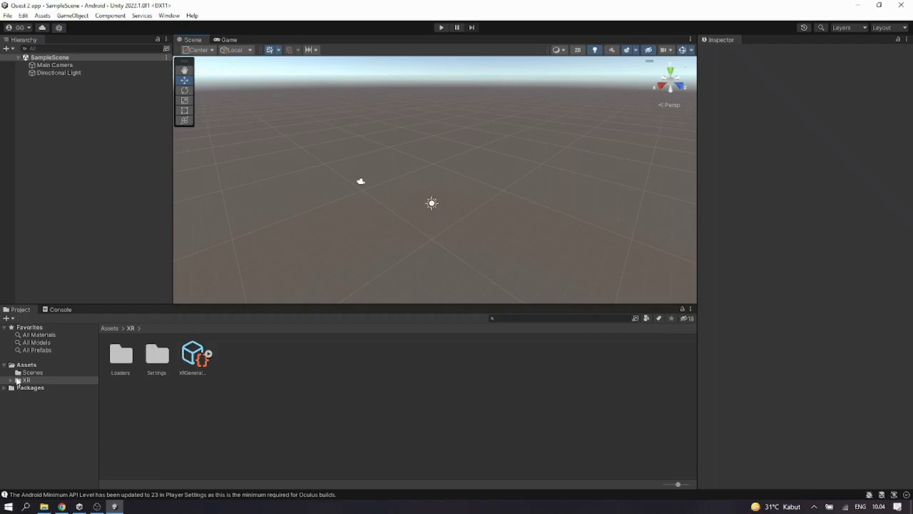
Show the Scenes folder's contents again and review the External Tools preferences, including the Android JDK, SDK, NDK and Gradle entries.
{"action": "left_click", "coordinate": [49, 372]}
{"action": "left_click", "coordinate": [45, 379]}
{"action": "left_click", "coordinate": [55, 374]}
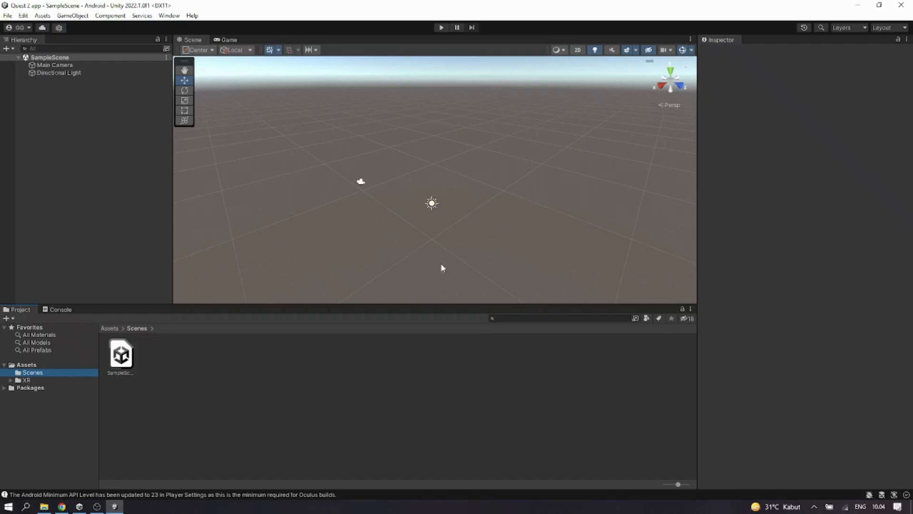
{"action": "left_click", "coordinate": [23, 15]}
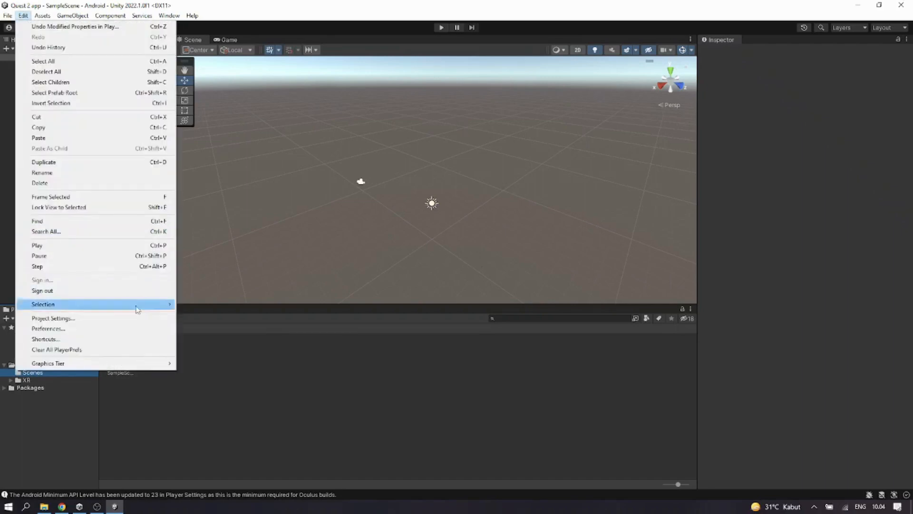
{"action": "left_click", "coordinate": [134, 330]}
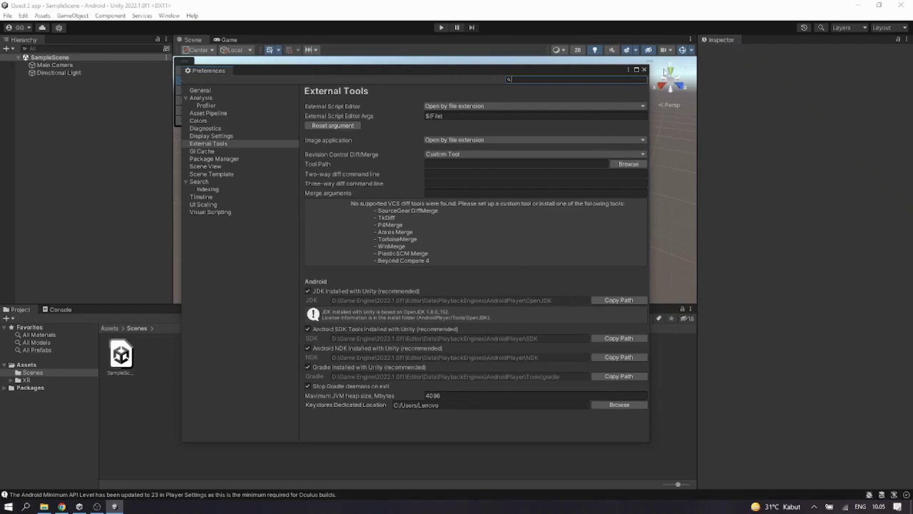
{"action": "left_click", "coordinate": [645, 70]}
Switch to Unity Hub and check the add-on modules of the 2022.1.0f1 install, including Android Build Support.
{"action": "left_click", "coordinate": [79, 507]}
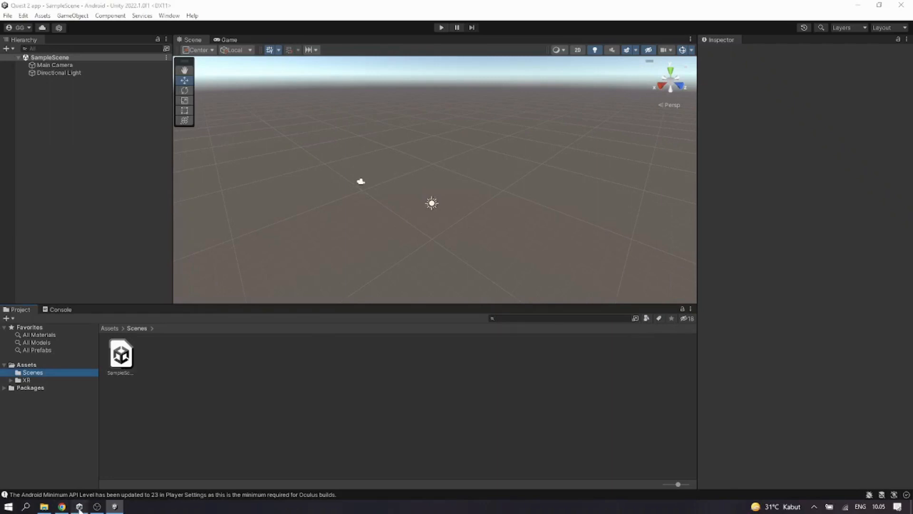
{"action": "left_click", "coordinate": [81, 89]}
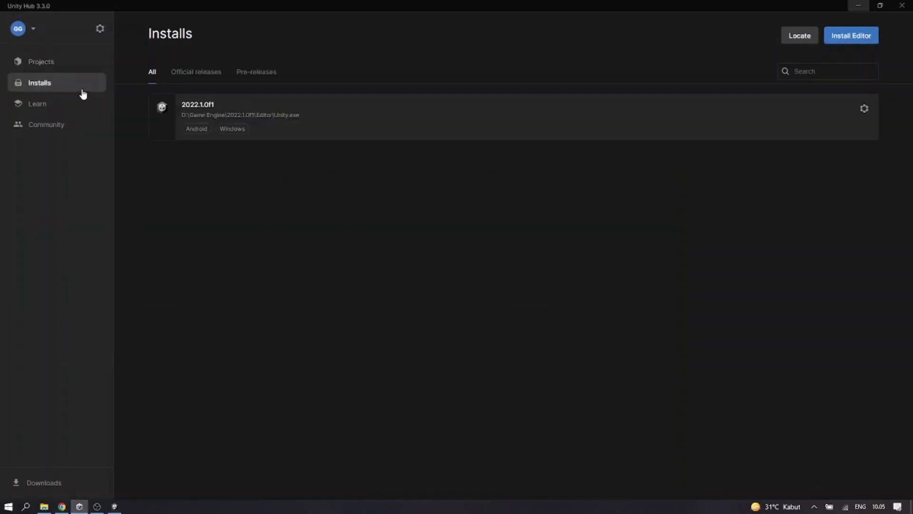
{"action": "left_click", "coordinate": [868, 113]}
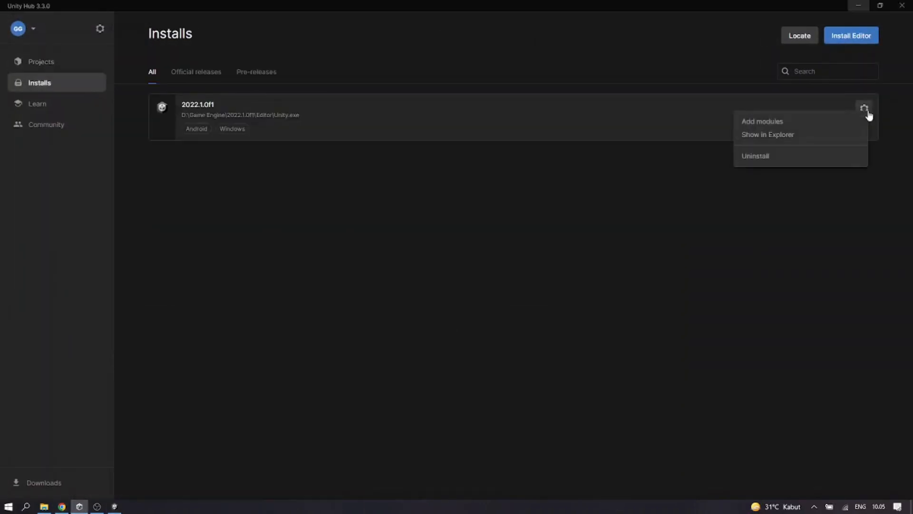
{"action": "left_click", "coordinate": [819, 125]}
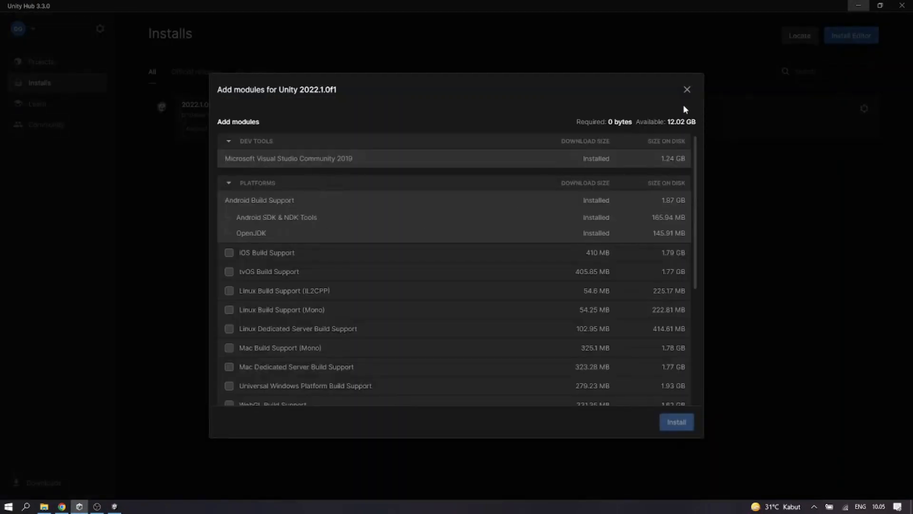
{"action": "left_click", "coordinate": [687, 90]}
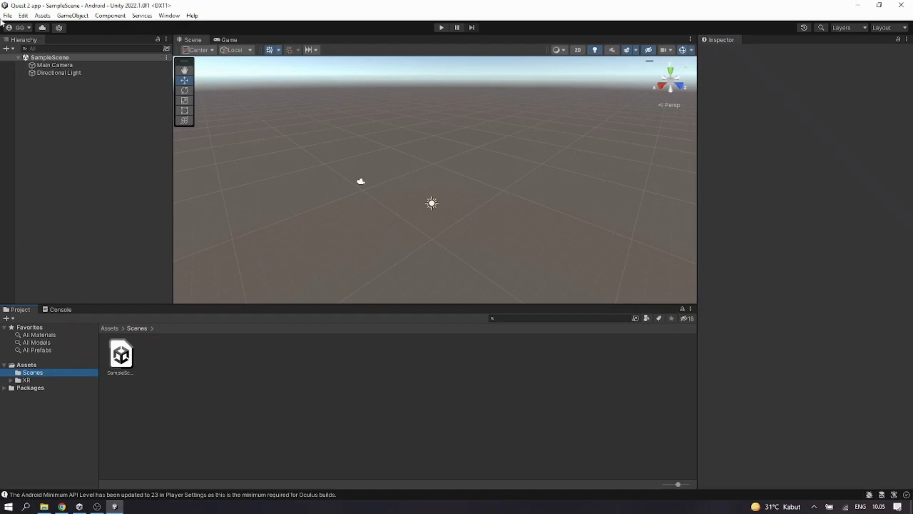
Open the Unity Asset Store in the web browser from the editor.
{"action": "left_click", "coordinate": [19, 27]}
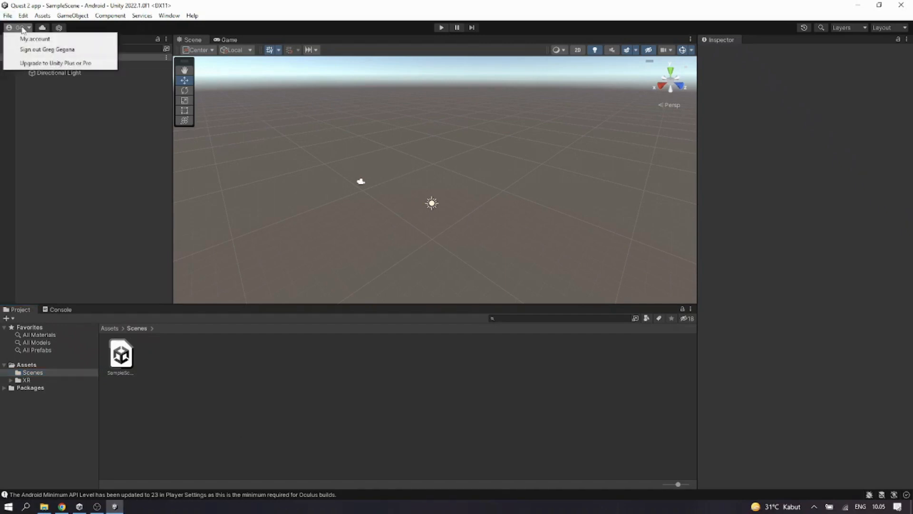
{"action": "left_click", "coordinate": [172, 15]}
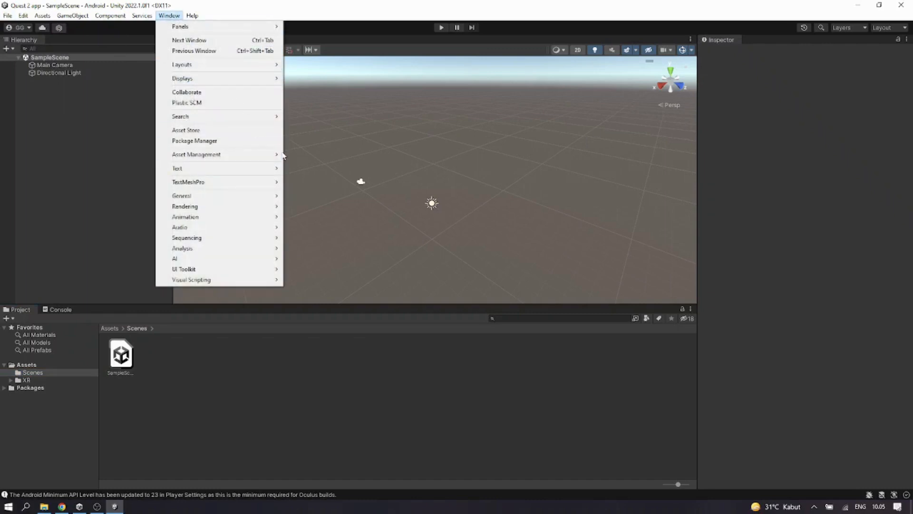
{"action": "left_click", "coordinate": [251, 132]}
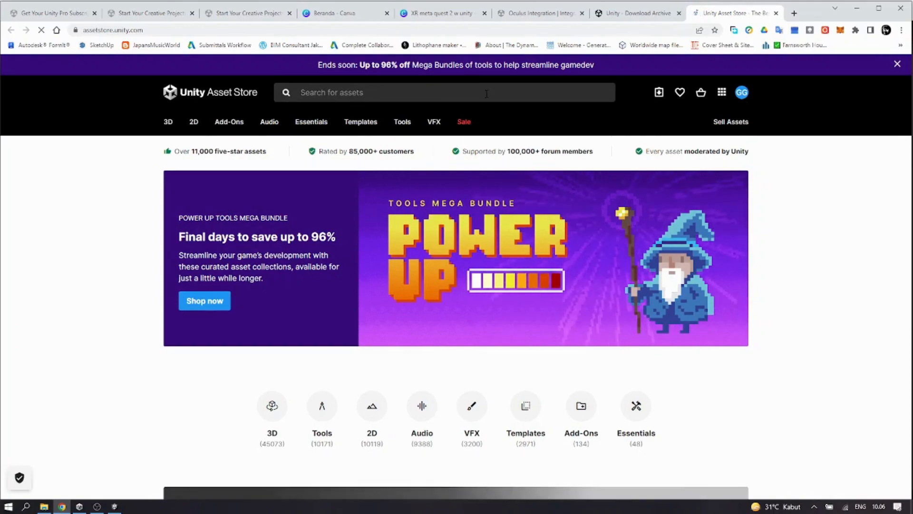
Browse the Asset Store home page, including its asset categories, genres and staff picks.
{"action": "scroll", "coordinate": [533, 217], "scroll_direction": "down", "scroll_amount": 3}
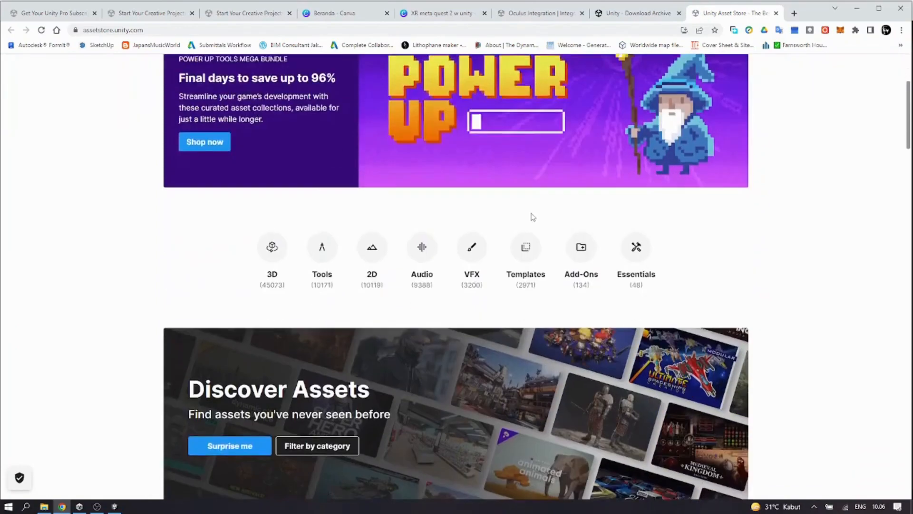
{"action": "scroll", "coordinate": [533, 217], "scroll_direction": "down", "scroll_amount": 5}
{"action": "scroll", "coordinate": [533, 217], "scroll_direction": "up", "scroll_amount": 2}
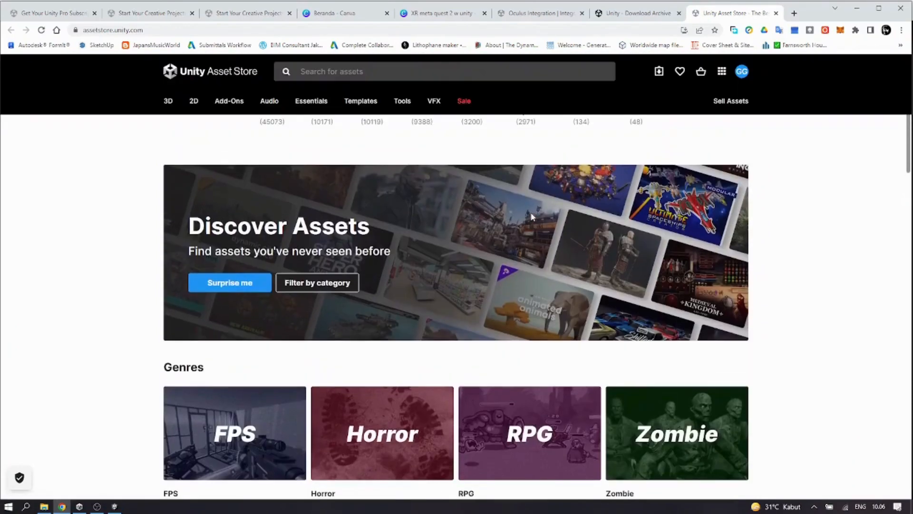
{"action": "scroll", "coordinate": [533, 217], "scroll_direction": "up", "scroll_amount": 2}
{"action": "scroll", "coordinate": [271, 229], "scroll_direction": "up", "scroll_amount": 2}
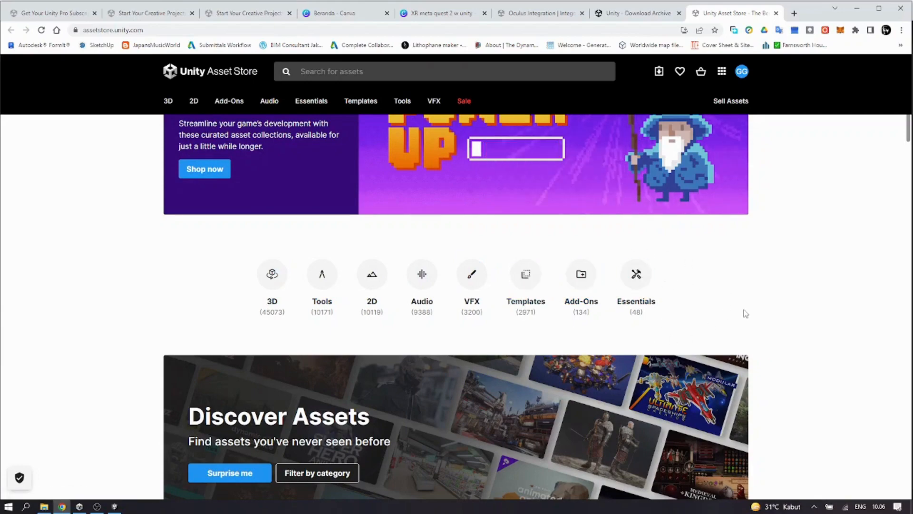
{"action": "scroll", "coordinate": [745, 313], "scroll_direction": "down", "scroll_amount": 8}
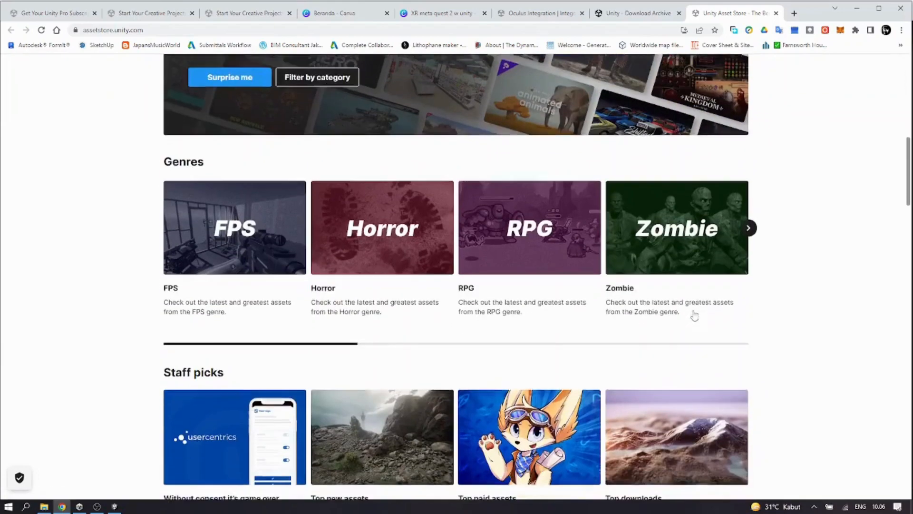
{"action": "scroll", "coordinate": [695, 315], "scroll_direction": "down", "scroll_amount": 2}
{"action": "scroll", "coordinate": [695, 314], "scroll_direction": "up", "scroll_amount": 4}
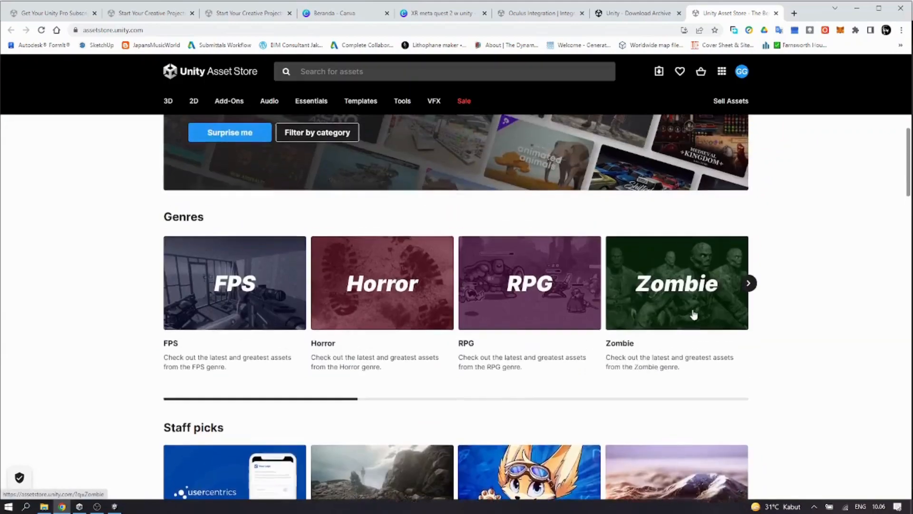
{"action": "scroll", "coordinate": [693, 314], "scroll_direction": "up", "scroll_amount": 10}
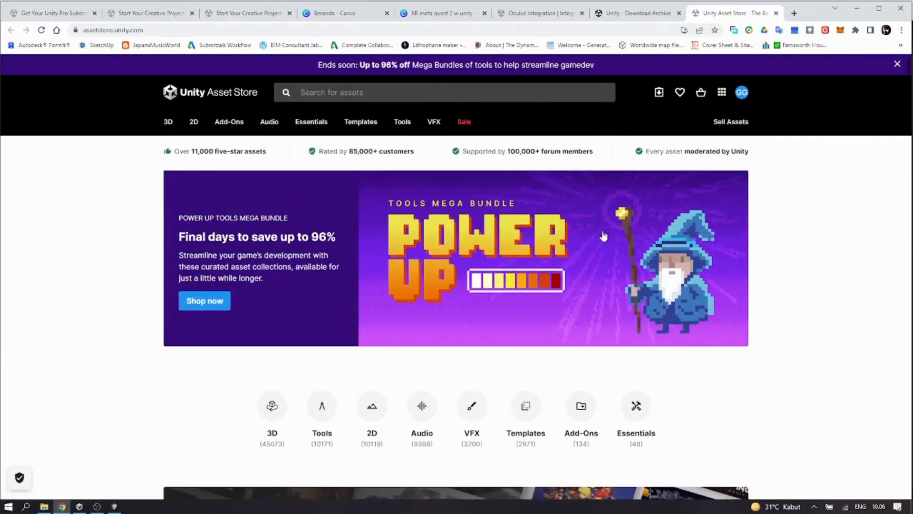
Search the Asset Store for oculus integration and look through the resulting assets.
{"action": "left_click", "coordinate": [432, 93]}
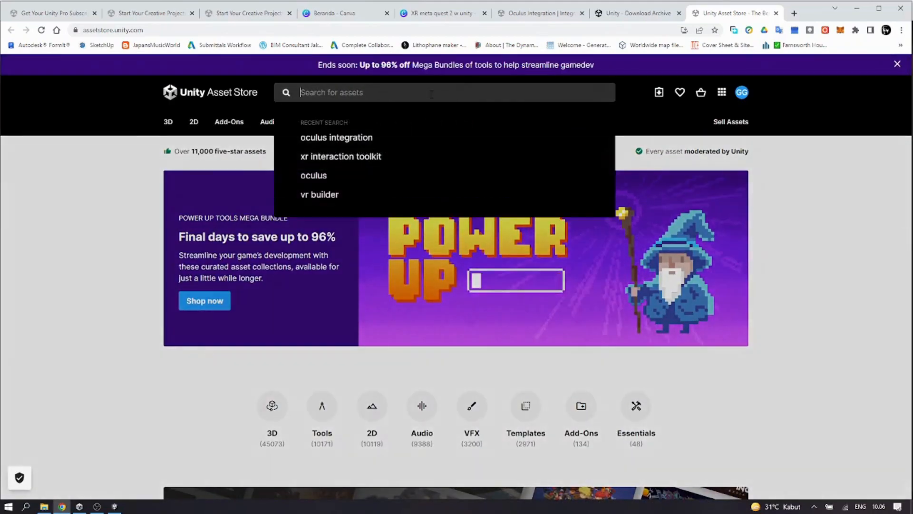
{"action": "left_click", "coordinate": [371, 139]}
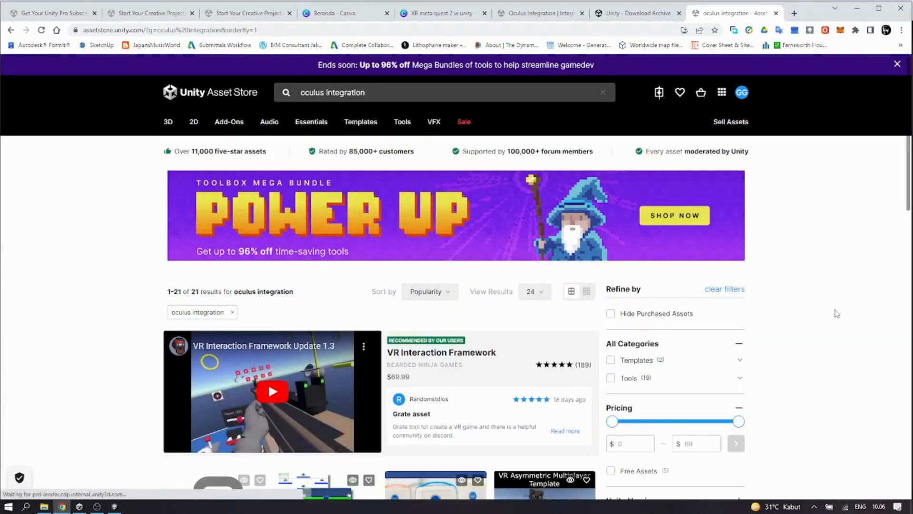
{"action": "scroll", "coordinate": [834, 313], "scroll_direction": "down", "scroll_amount": 2}
{"action": "scroll", "coordinate": [838, 313], "scroll_direction": "down", "scroll_amount": 4}
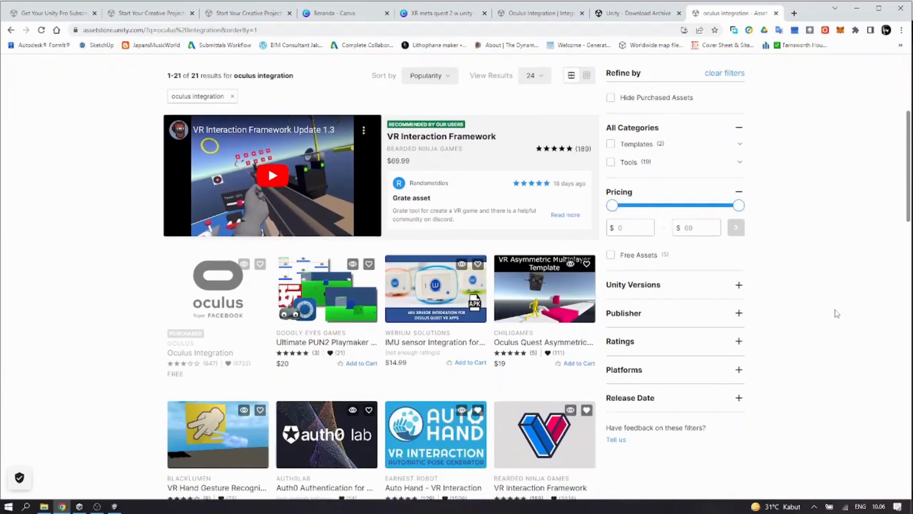
{"action": "scroll", "coordinate": [838, 313], "scroll_direction": "down", "scroll_amount": 1}
{"action": "scroll", "coordinate": [837, 313], "scroll_direction": "up", "scroll_amount": 4}
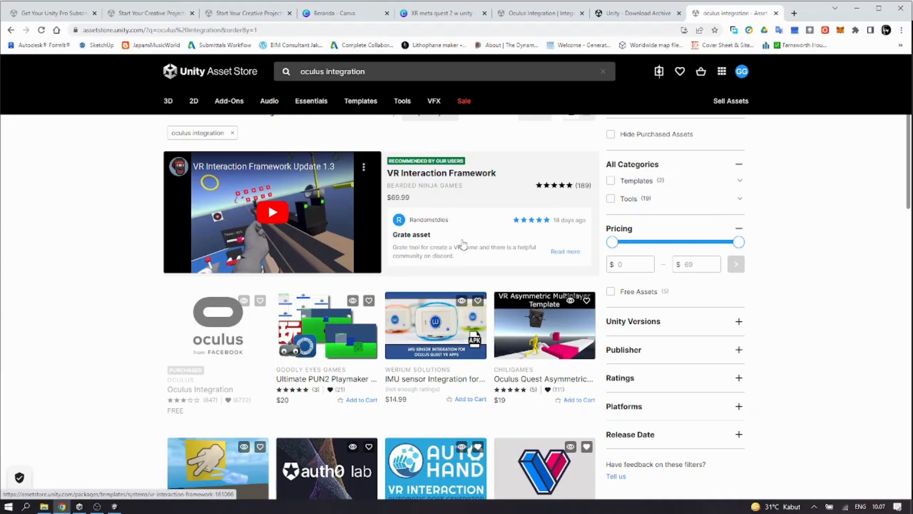
{"action": "scroll", "coordinate": [464, 244], "scroll_direction": "down", "scroll_amount": 7}
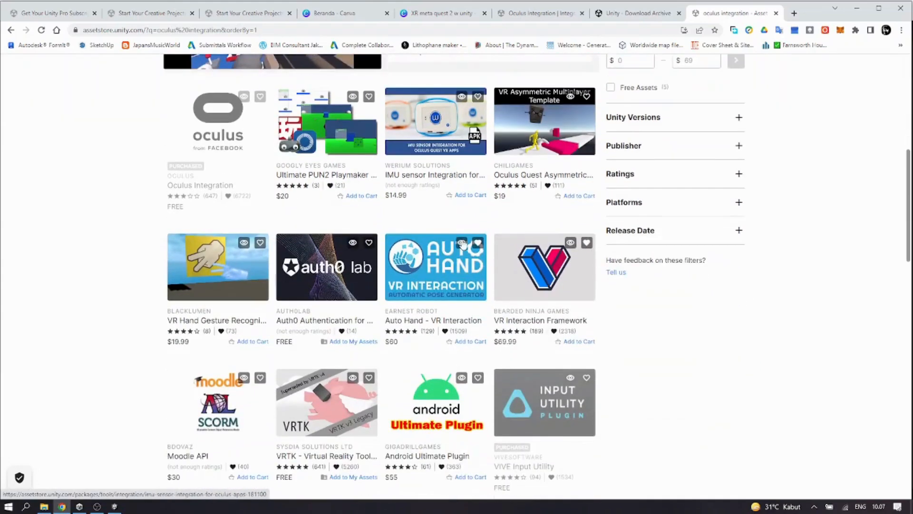
{"action": "scroll", "coordinate": [464, 244], "scroll_direction": "down", "scroll_amount": 7}
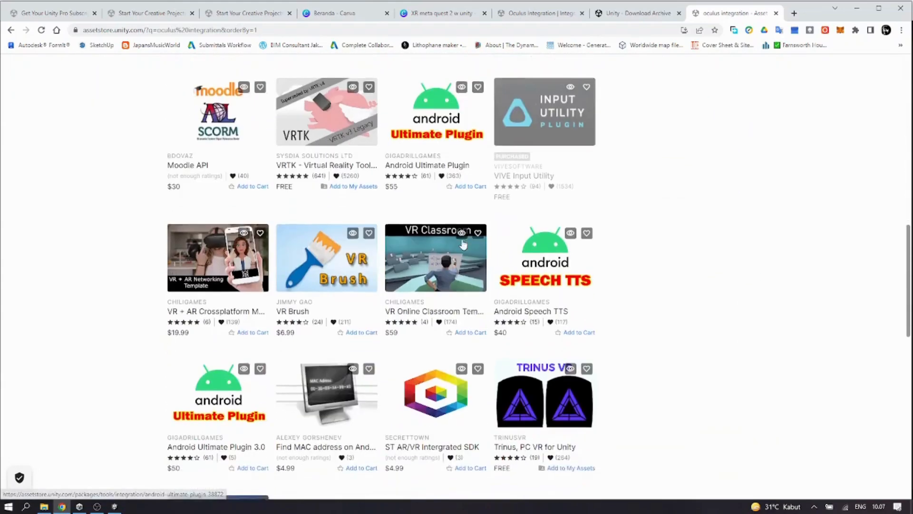
{"action": "scroll", "coordinate": [391, 302], "scroll_direction": "up", "scroll_amount": 5}
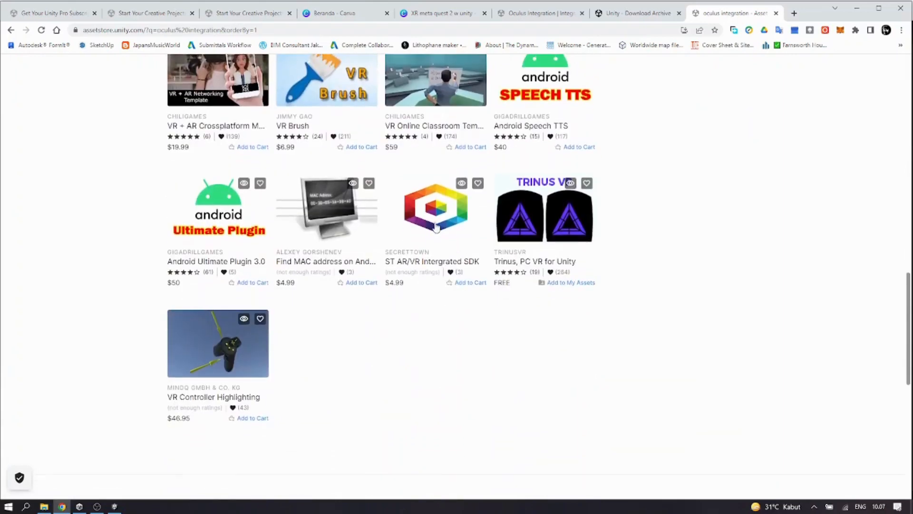
{"action": "scroll", "coordinate": [417, 228], "scroll_direction": "up", "scroll_amount": 2}
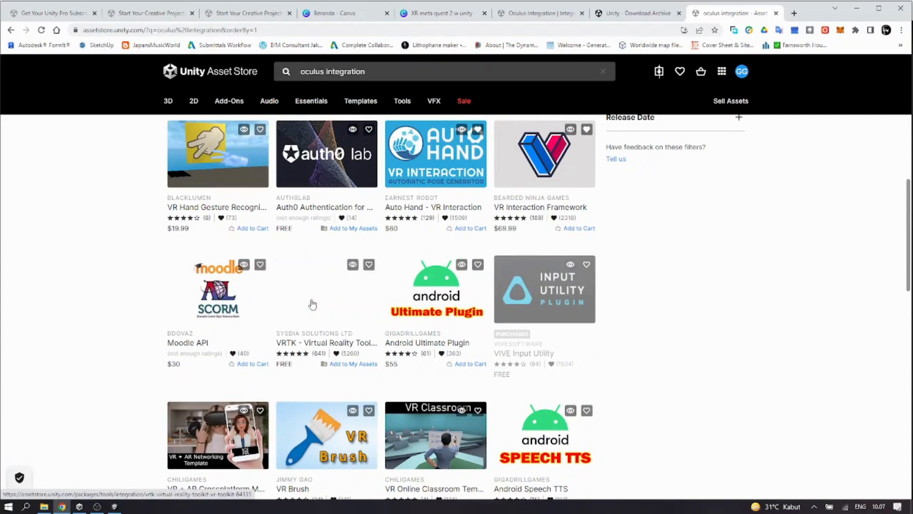
Open the Oculus Integration asset's page from the search results and view its package details.
{"action": "scroll", "coordinate": [312, 303], "scroll_direction": "up", "scroll_amount": 3}
{"action": "scroll", "coordinate": [312, 303], "scroll_direction": "up", "scroll_amount": 2}
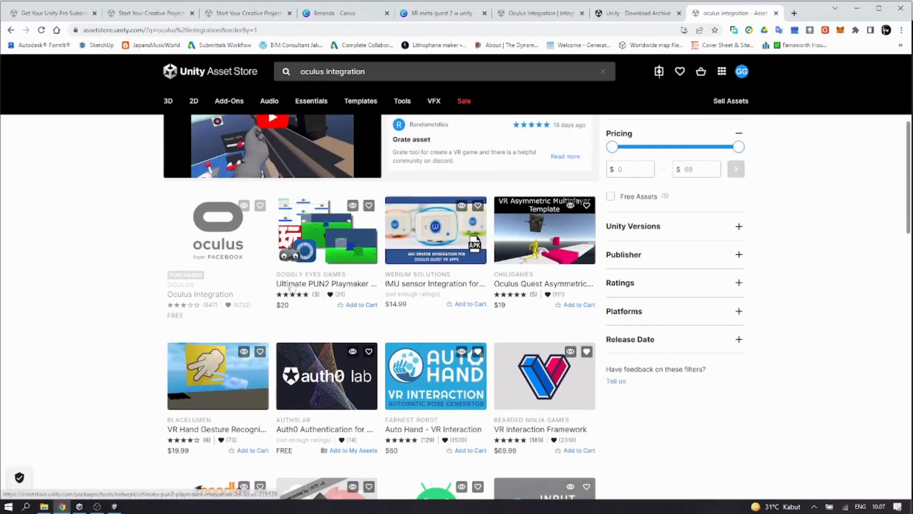
{"action": "left_click", "coordinate": [208, 247]}
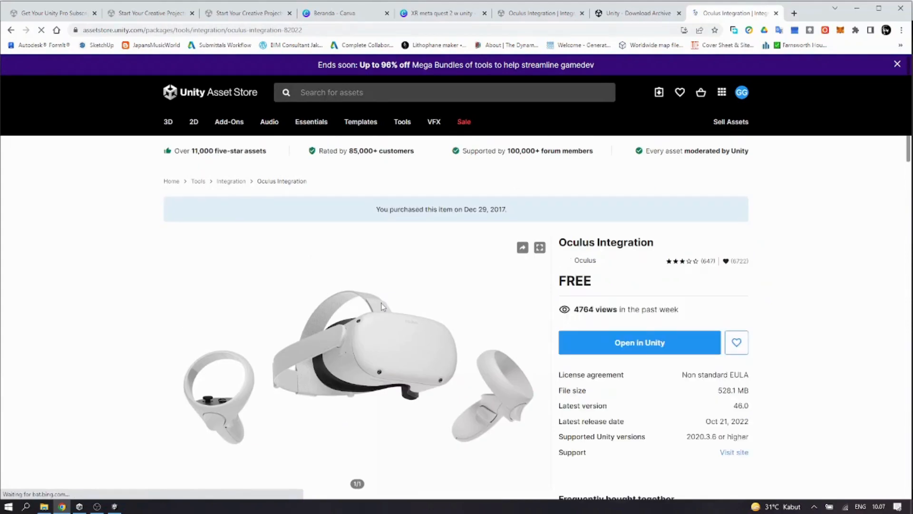
{"action": "scroll", "coordinate": [383, 306], "scroll_direction": "down", "scroll_amount": 2}
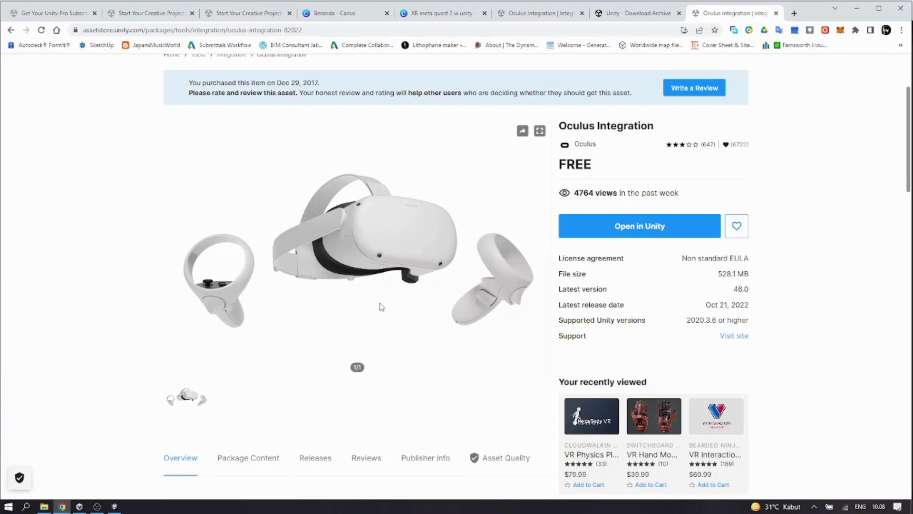
Open the Oculus Integration asset in the Unity Editor and allow the browser to launch the editor.
{"action": "left_click", "coordinate": [606, 235]}
{"action": "left_click", "coordinate": [607, 232]}
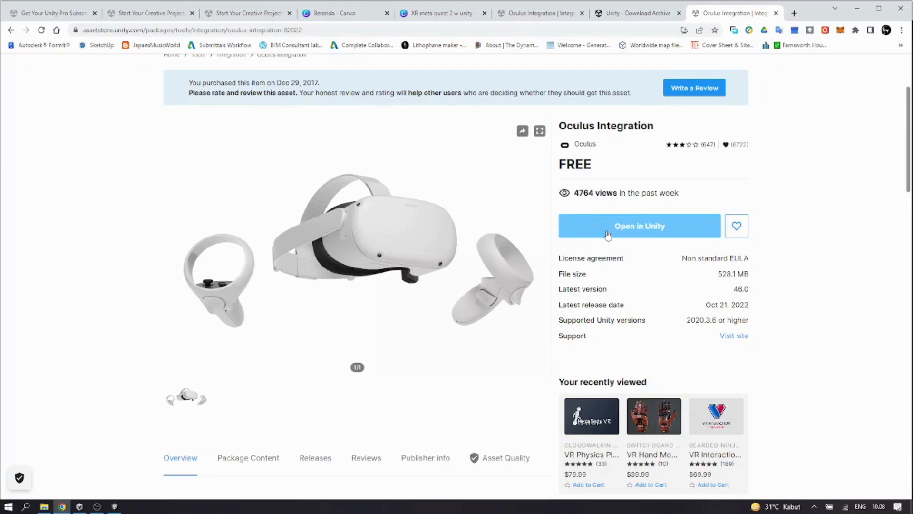
{"action": "left_click", "coordinate": [607, 232]}
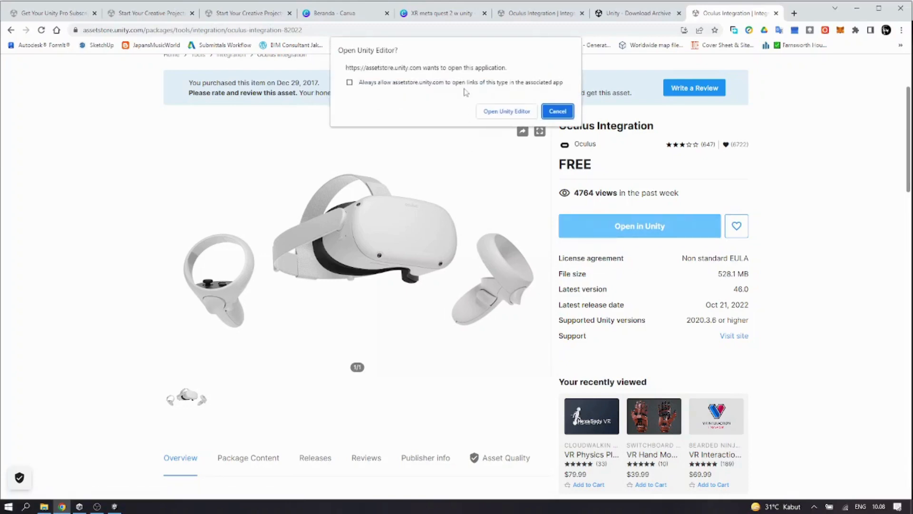
{"action": "left_click", "coordinate": [483, 112]}
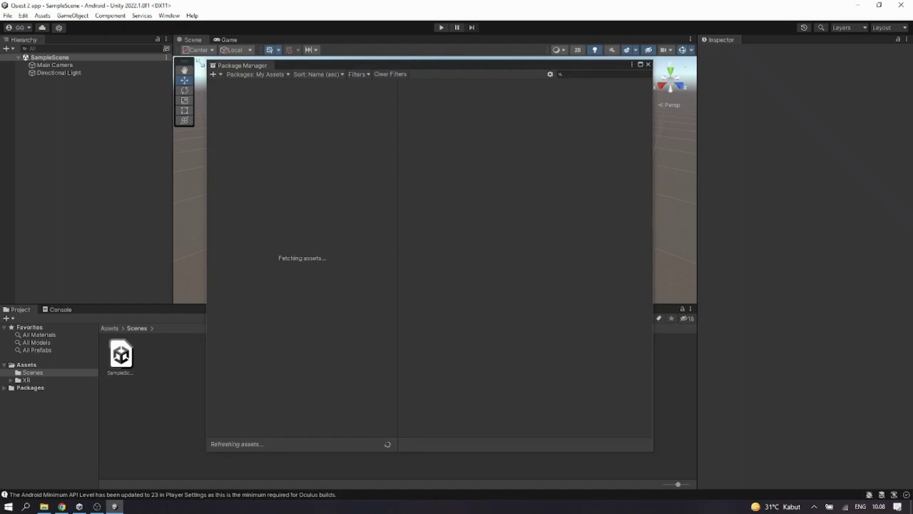
{"action": "left_click", "coordinate": [167, 16]}
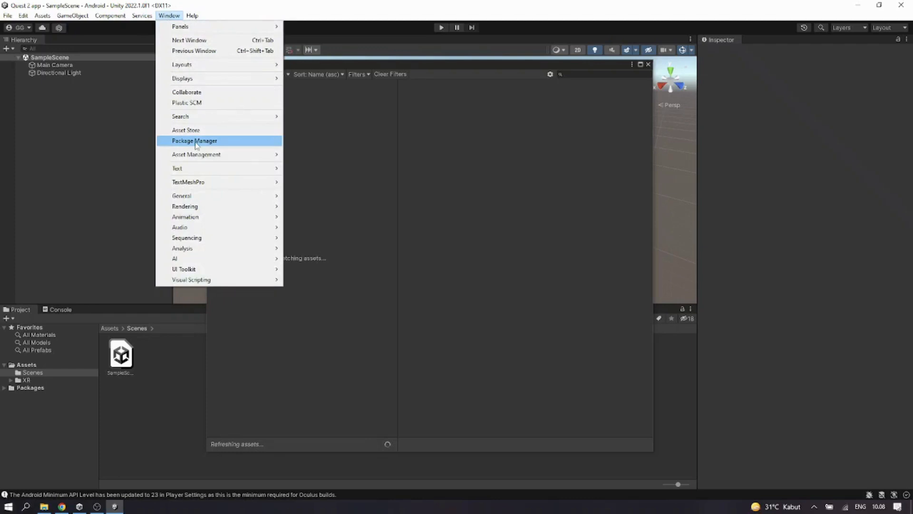
{"action": "left_click", "coordinate": [452, 63]}
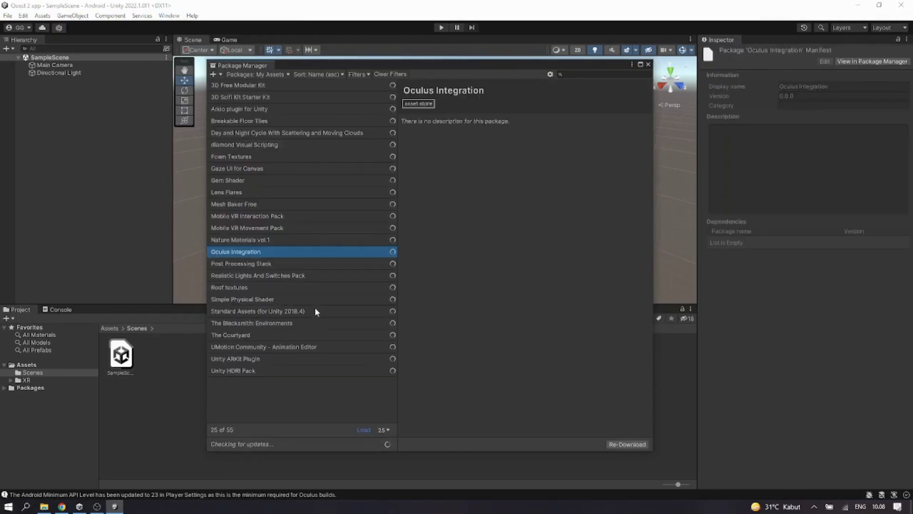
{"action": "left_click", "coordinate": [278, 74]}
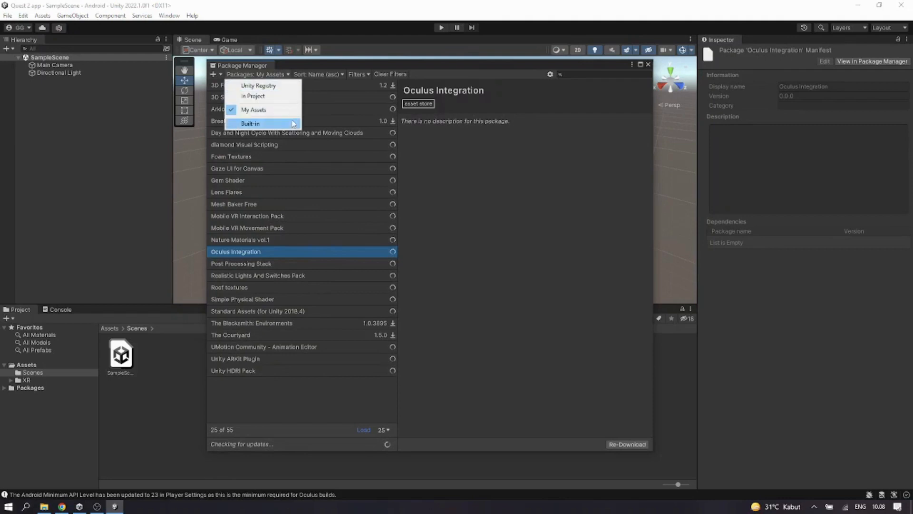
{"action": "left_click", "coordinate": [323, 403]}
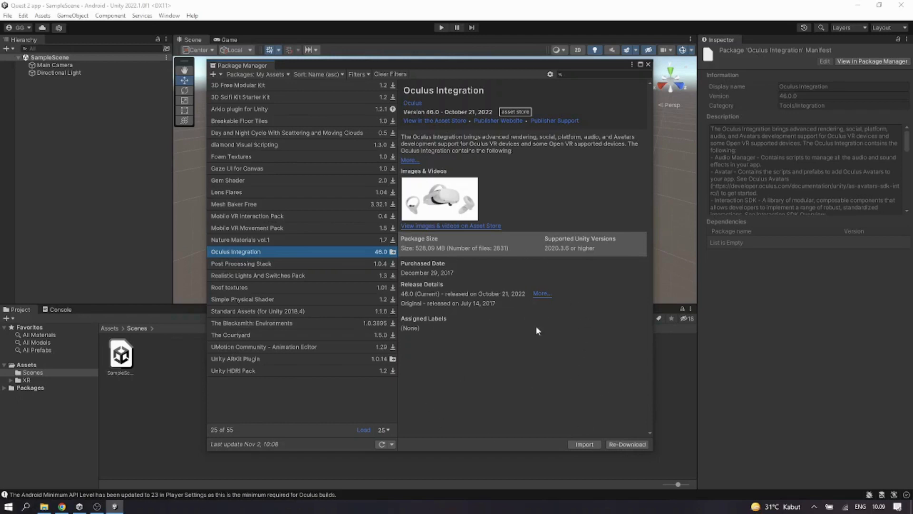
Review the contents of the Oculus Integration package and import it with all files selected.
{"action": "left_click", "coordinate": [581, 446]}
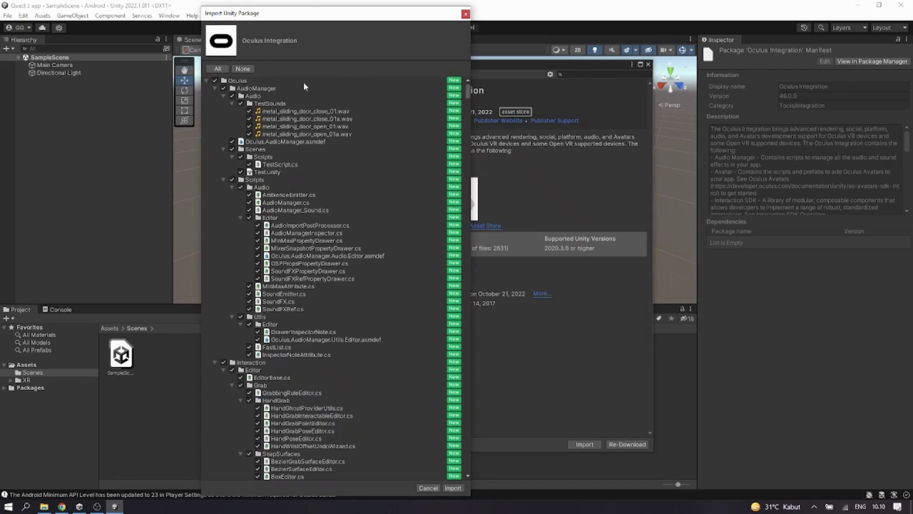
{"action": "left_click_drag", "start_coordinate": [269, 17], "coordinate": [269, 13]}
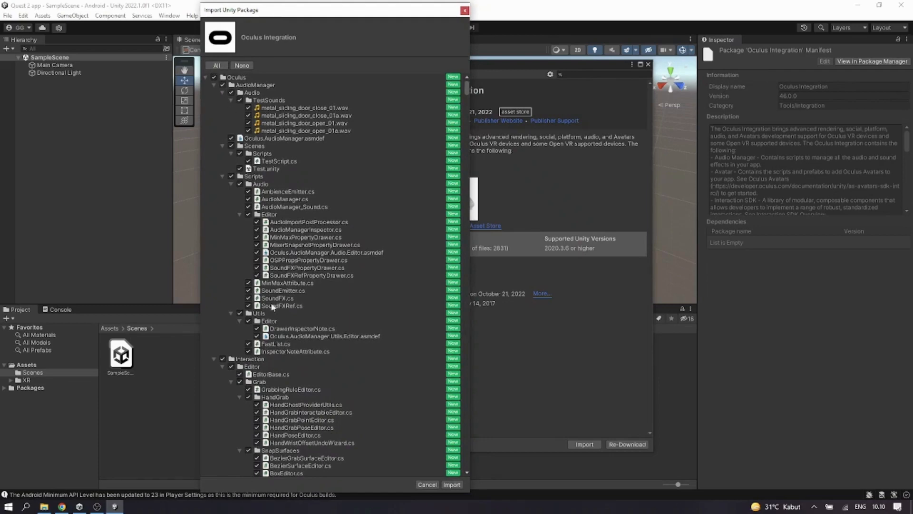
{"action": "scroll", "coordinate": [334, 359], "scroll_direction": "down", "scroll_amount": 15}
{"action": "scroll", "coordinate": [333, 359], "scroll_direction": "down", "scroll_amount": 20}
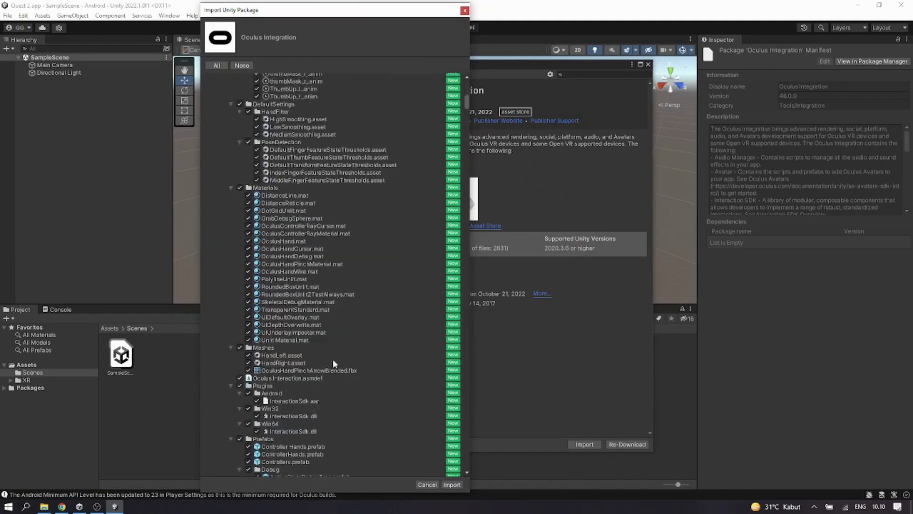
{"action": "scroll", "coordinate": [333, 358], "scroll_direction": "down", "scroll_amount": 20}
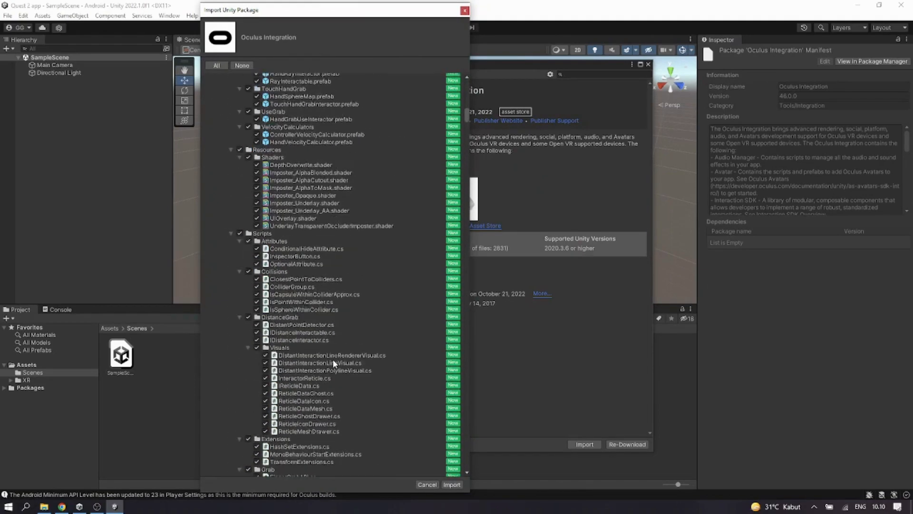
{"action": "scroll", "coordinate": [329, 358], "scroll_direction": "down", "scroll_amount": 15}
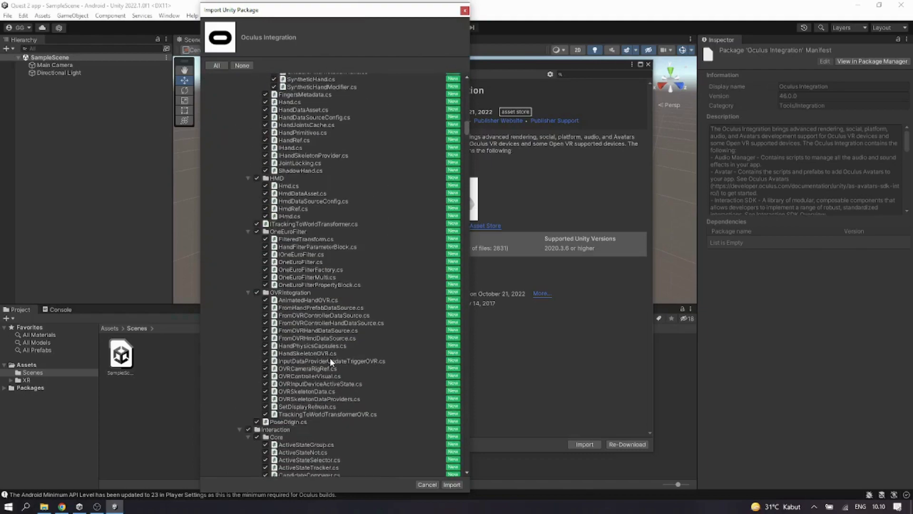
{"action": "left_click_drag", "start_coordinate": [468, 132], "coordinate": [489, 76]}
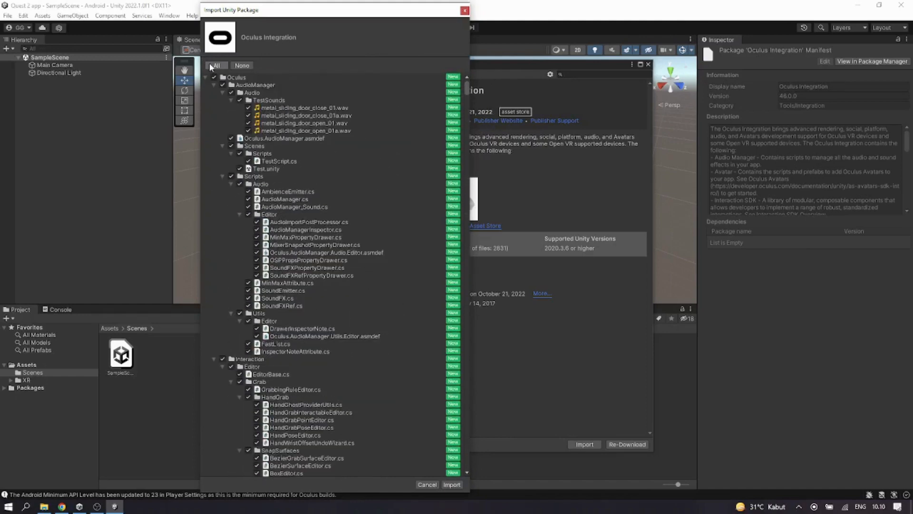
{"action": "left_click", "coordinate": [457, 485]}
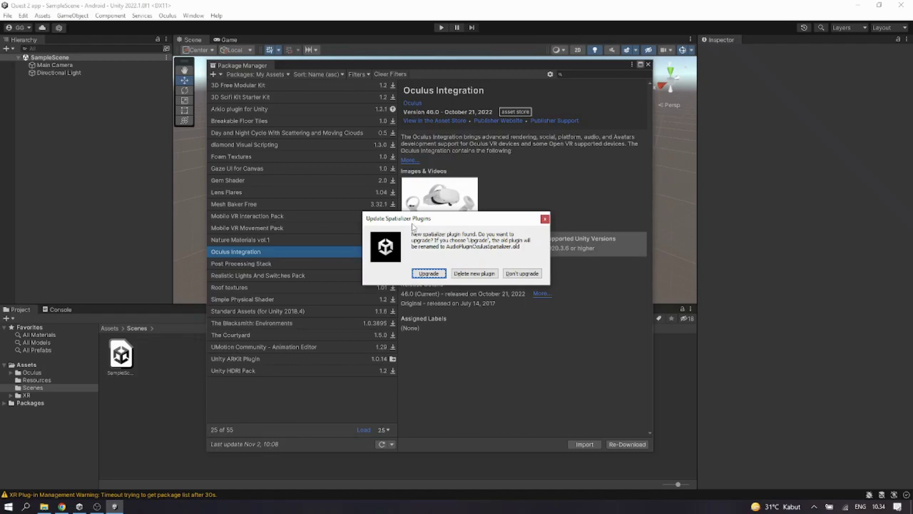
Upgrade the spatializer plugin and enable OVRPlugin 1.78.0 with the OpenXR backend, accepting each editor restart.
{"action": "left_click", "coordinate": [428, 273]}
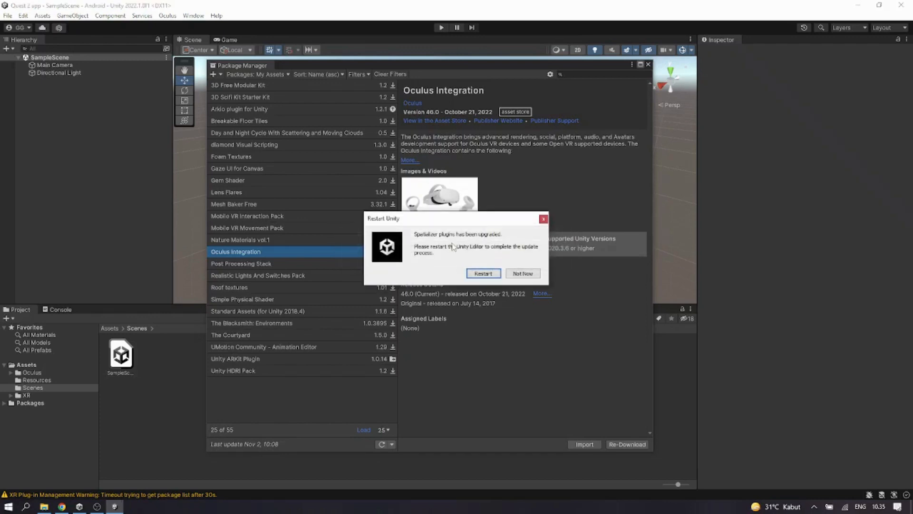
{"action": "left_click", "coordinate": [479, 274]}
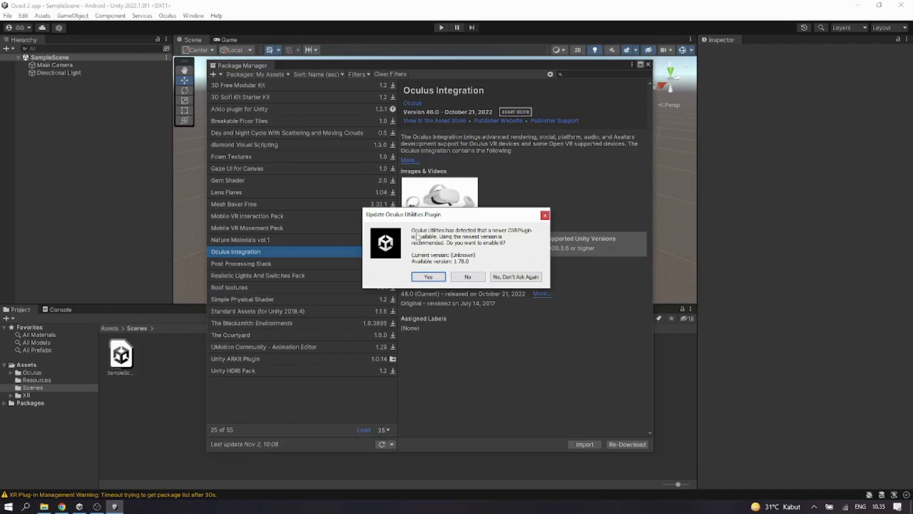
{"action": "left_click", "coordinate": [429, 277]}
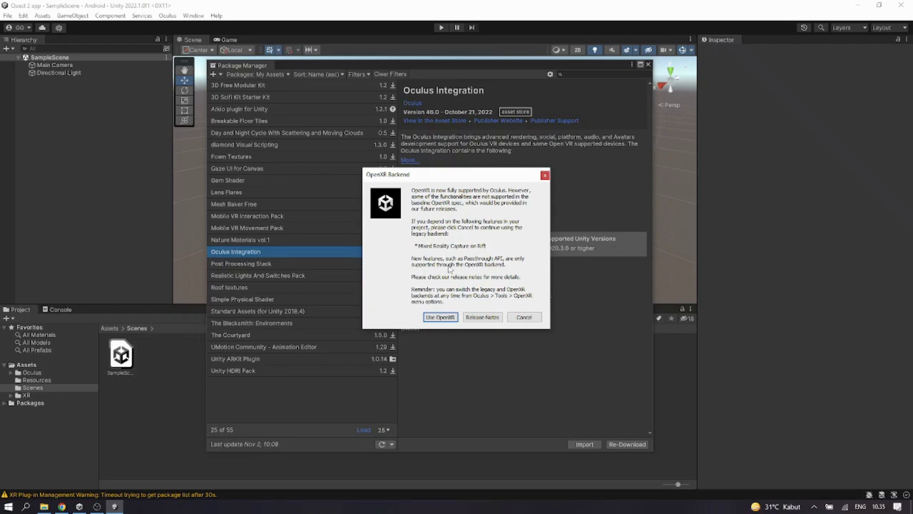
{"action": "left_click", "coordinate": [436, 318]}
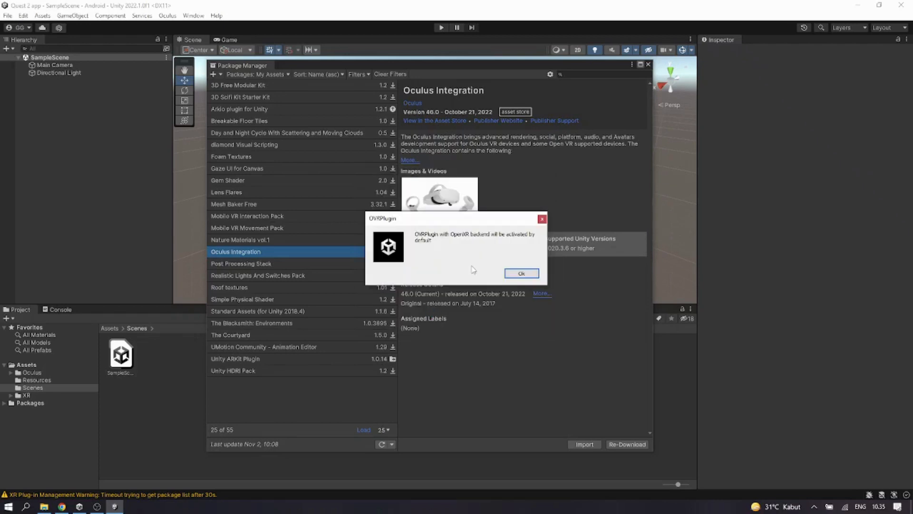
{"action": "left_click", "coordinate": [521, 275]}
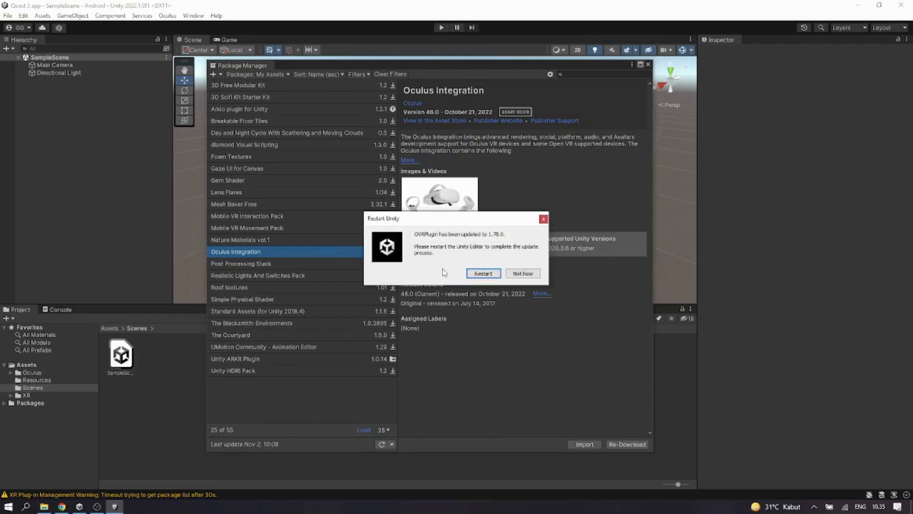
{"action": "left_click", "coordinate": [477, 274]}
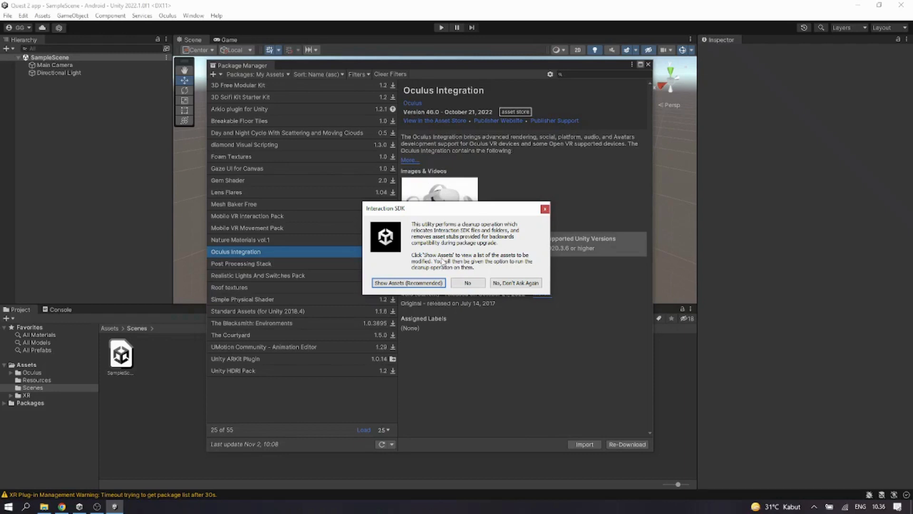
Decline the Interaction SDK cleanup each time it is offered and close the Package Manager.
{"action": "left_click", "coordinate": [461, 282]}
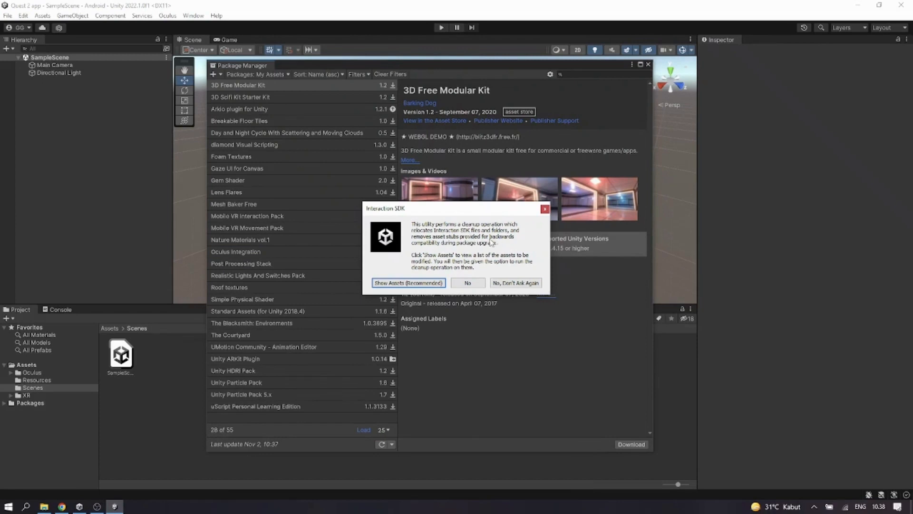
{"action": "left_click", "coordinate": [468, 283]}
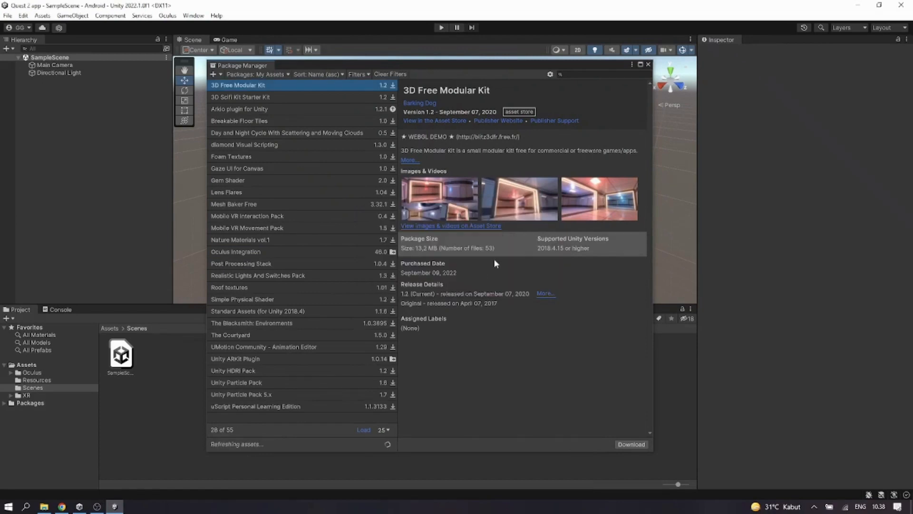
{"action": "left_click", "coordinate": [649, 65]}
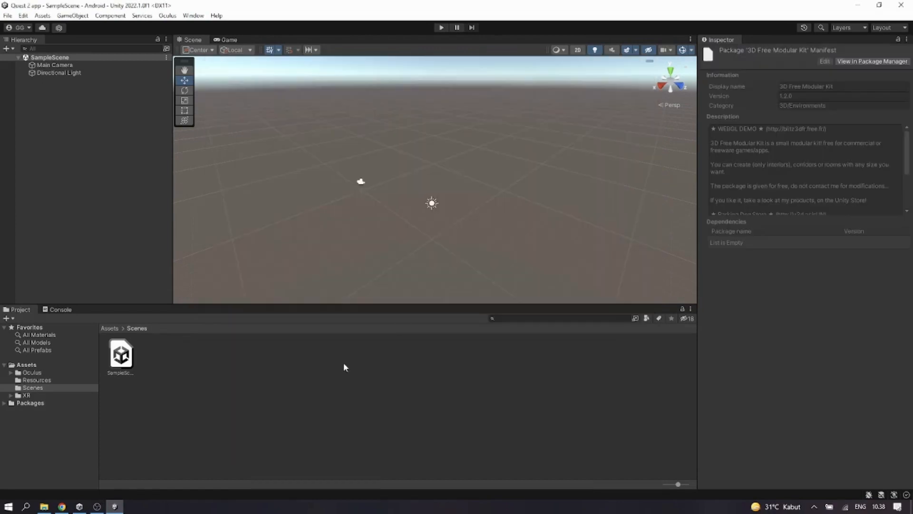
Look through the Oculus, Resources, Scenes and XR folders in the project's assets.
{"action": "left_click", "coordinate": [38, 372]}
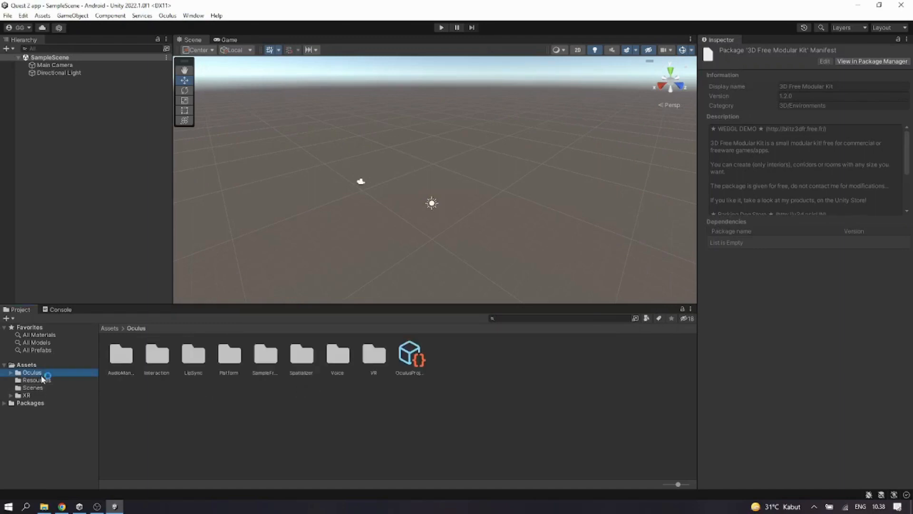
{"action": "left_click", "coordinate": [43, 388]}
{"action": "left_click", "coordinate": [43, 381]}
{"action": "left_click", "coordinate": [43, 388]}
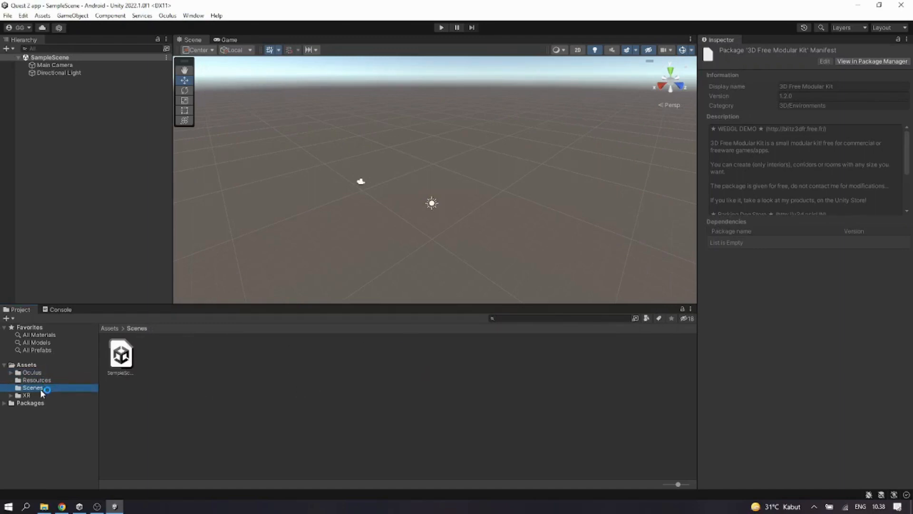
{"action": "left_click", "coordinate": [42, 395]}
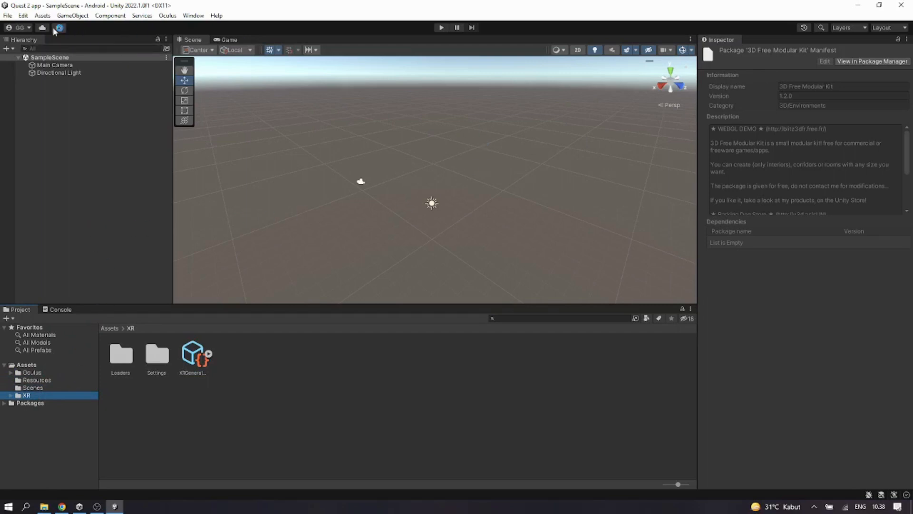
Open the OVR Performance Lint Tool and expand its Common Issues and Quest Issues lists.
{"action": "left_click", "coordinate": [177, 18]}
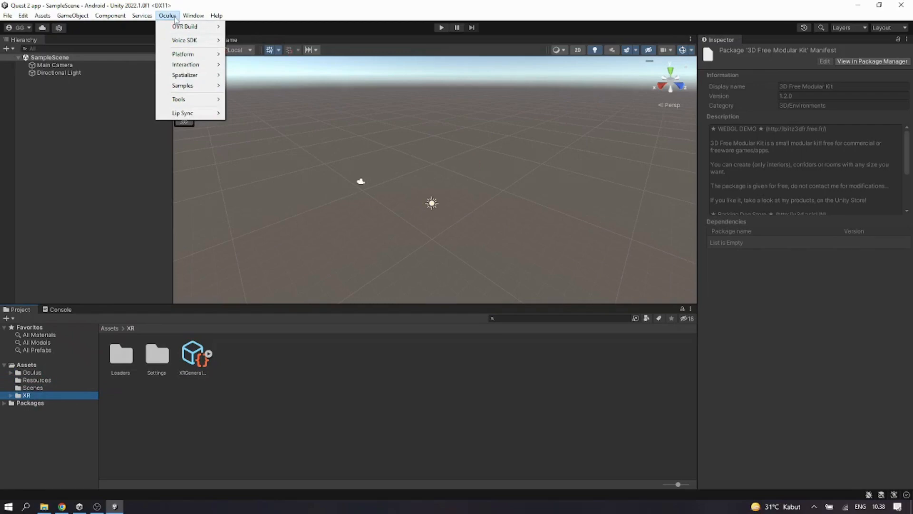
{"action": "mouse_move", "coordinate": [199, 103]}
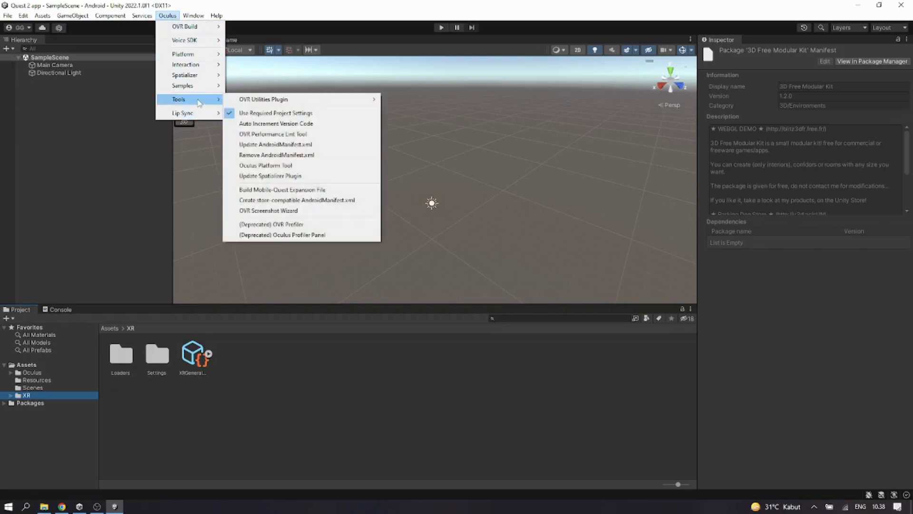
{"action": "left_click", "coordinate": [326, 138]}
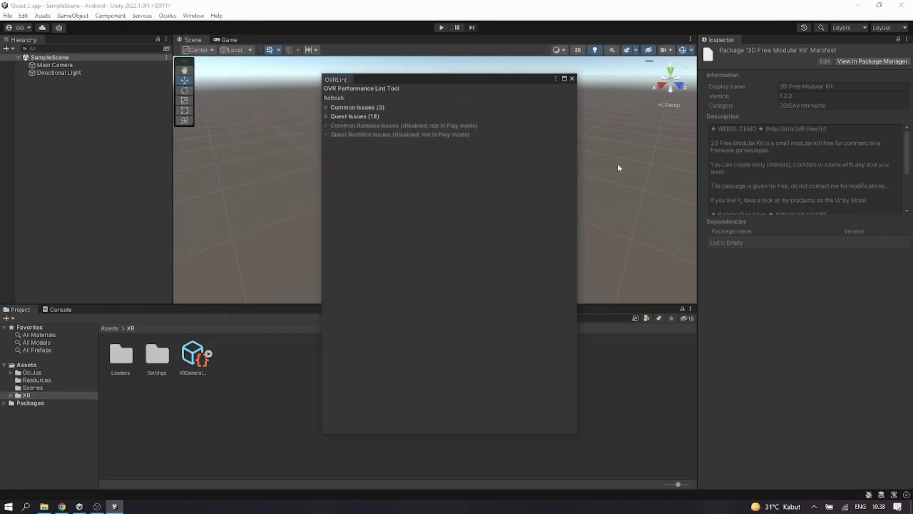
{"action": "left_click_drag", "start_coordinate": [472, 79], "coordinate": [460, 74]}
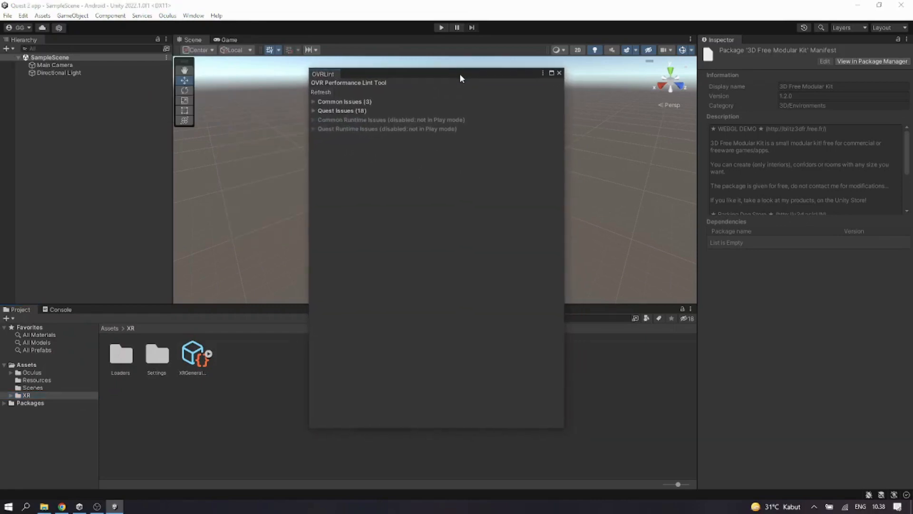
{"action": "left_click", "coordinate": [313, 101]}
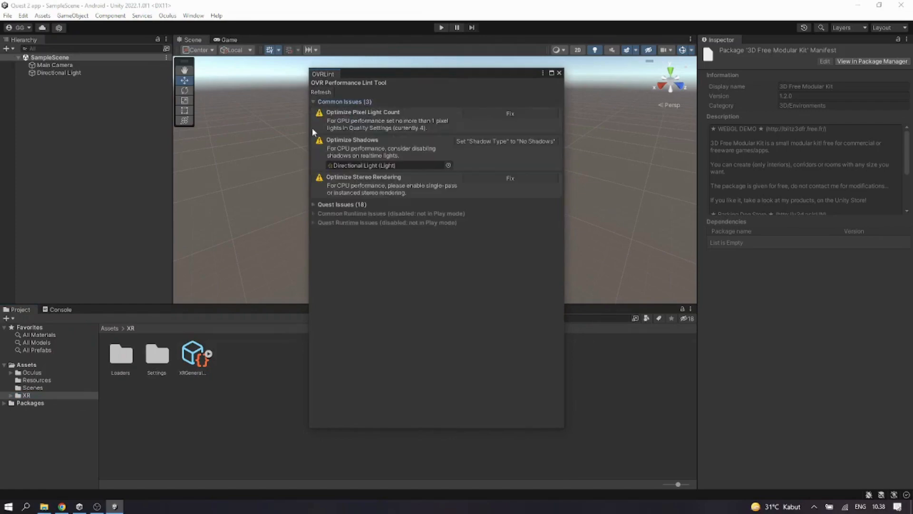
{"action": "left_click", "coordinate": [314, 204]}
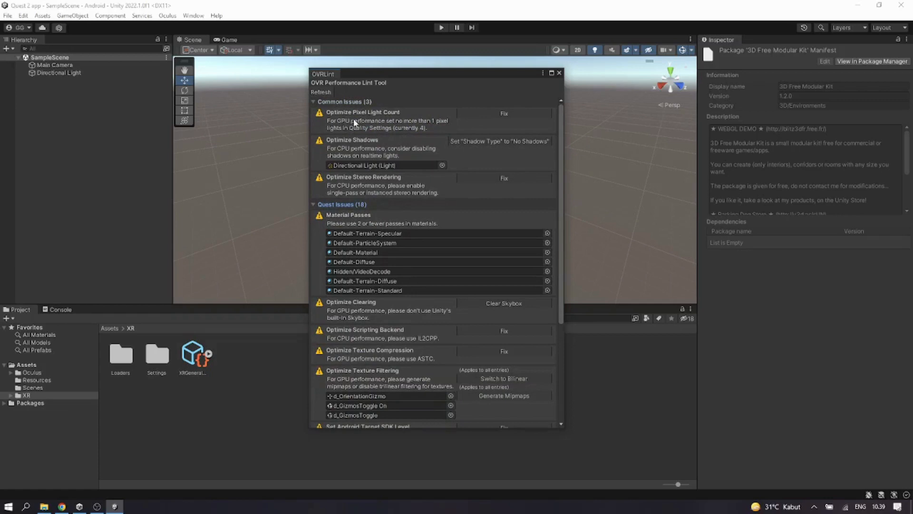
Apply the lint tool's fixes for pixel light count, shadows (Shadow Type to No Shadows) and stereo rendering under Common Issues.
{"action": "left_click", "coordinate": [489, 116]}
{"action": "left_click_drag", "start_coordinate": [439, 75], "coordinate": [627, 80]}
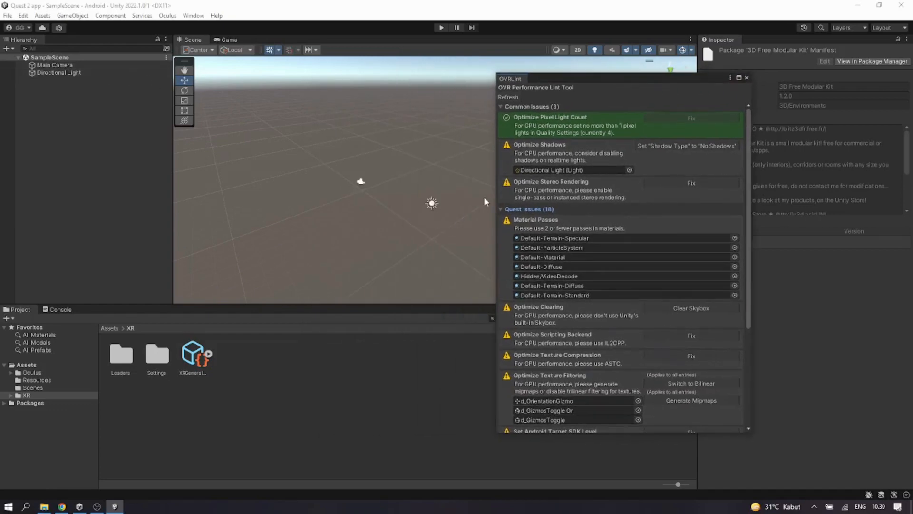
{"action": "left_click_drag", "start_coordinate": [675, 76], "coordinate": [447, 76]}
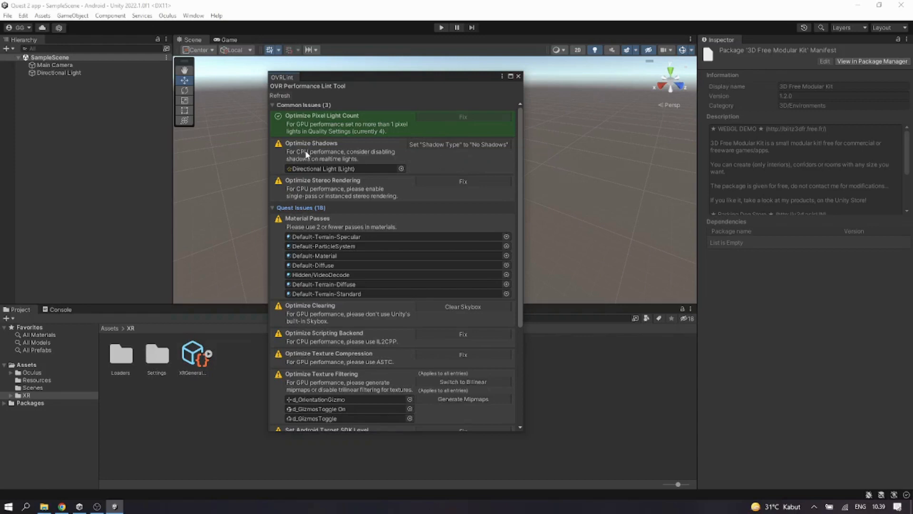
{"action": "left_click", "coordinate": [463, 140]}
{"action": "left_click", "coordinate": [466, 183]}
Examine the Default-Terrain-Specular, Default-ParticleSystem and Default-Material entries flagged under Material Passes in Quest Issues.
{"action": "scroll", "coordinate": [430, 234], "scroll_direction": "down", "scroll_amount": 2}
{"action": "scroll", "coordinate": [430, 234], "scroll_direction": "down", "scroll_amount": 2}
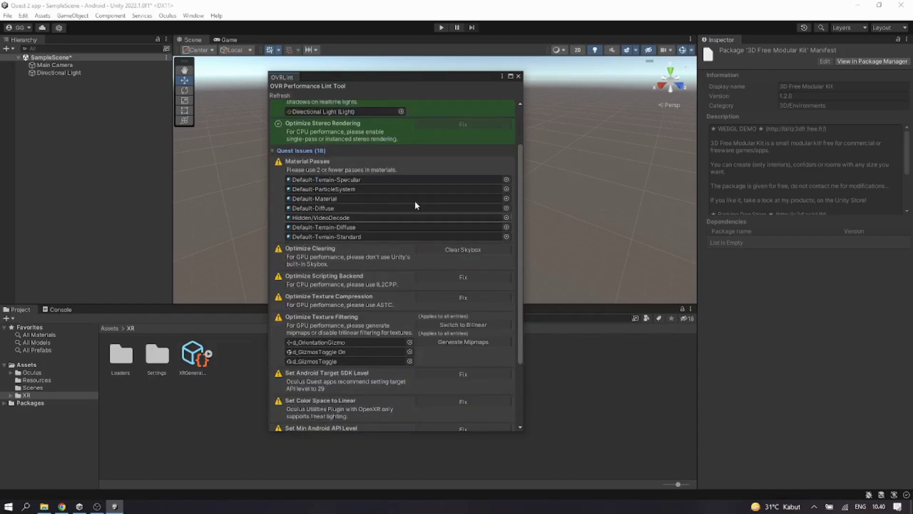
{"action": "left_click", "coordinate": [349, 180]}
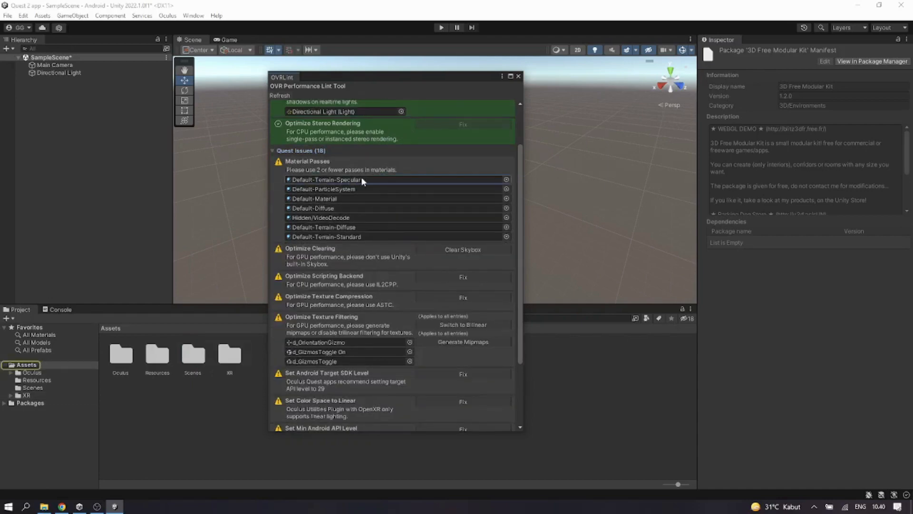
{"action": "left_click", "coordinate": [369, 189]}
{"action": "left_click", "coordinate": [373, 198]}
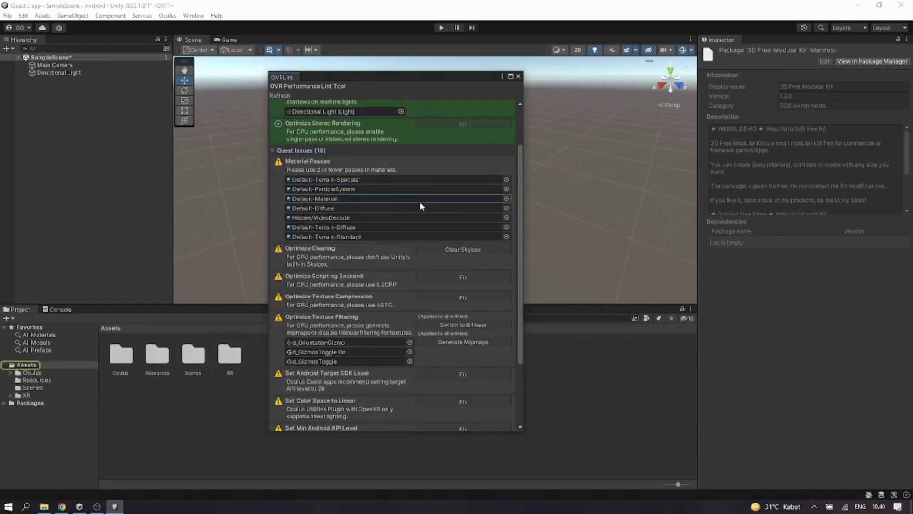
Apply the Quest fixes for scripting backend (IL2CPP) and texture compression (ASTC), and switch texture filtering to bilinear.
{"action": "scroll", "coordinate": [419, 201], "scroll_direction": "down", "scroll_amount": 2}
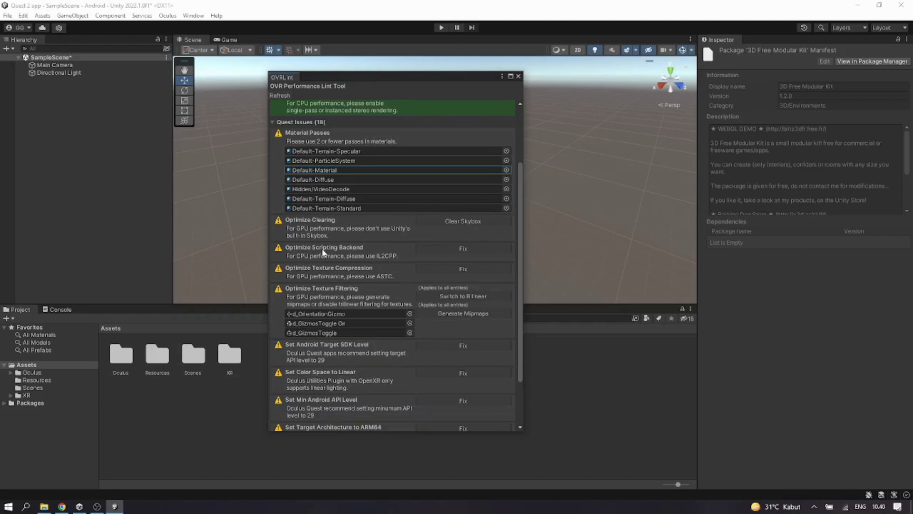
{"action": "left_click", "coordinate": [440, 247]}
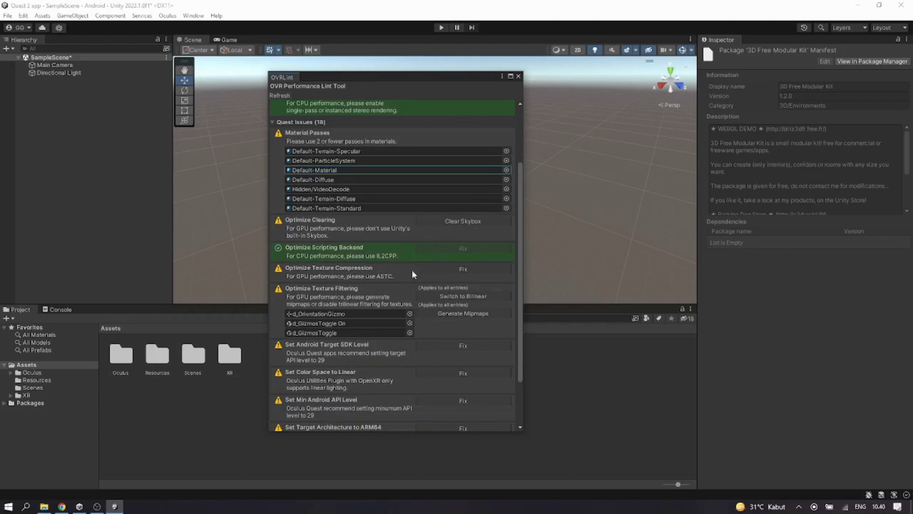
{"action": "left_click", "coordinate": [434, 272]}
{"action": "left_click", "coordinate": [448, 296]}
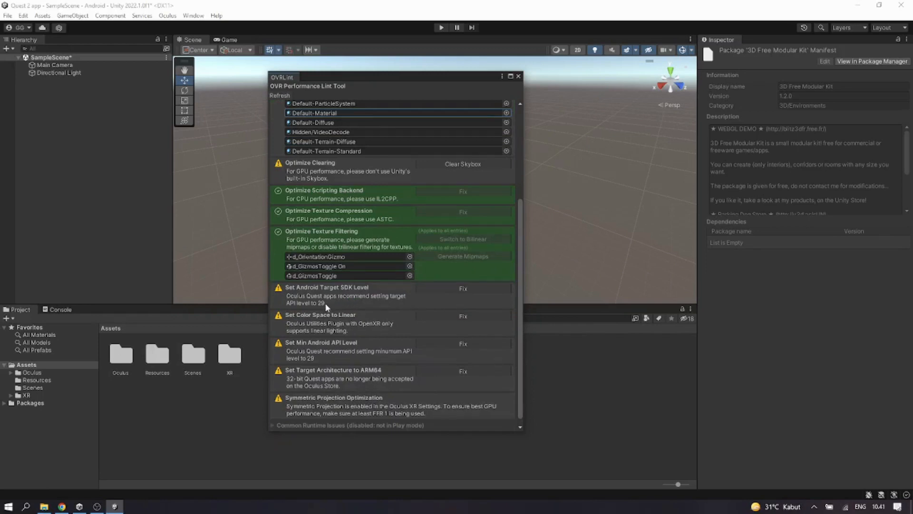
Apply the fixes for Android target SDK level 29, minimum API level 29, ARM64 target architecture and linear color space.
{"action": "left_click", "coordinate": [431, 290]}
{"action": "scroll", "coordinate": [368, 318], "scroll_direction": "down", "scroll_amount": 1}
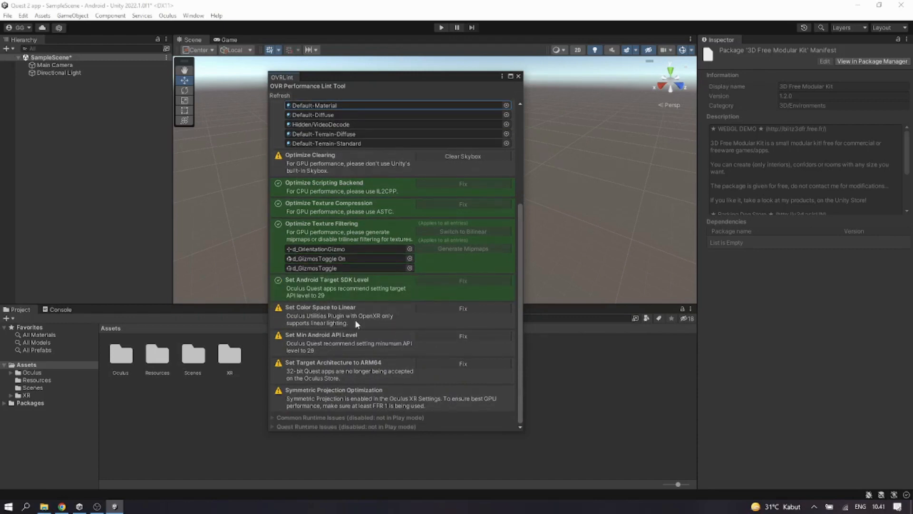
{"action": "left_click", "coordinate": [419, 336]}
{"action": "left_click", "coordinate": [429, 364]}
{"action": "left_click", "coordinate": [439, 309]}
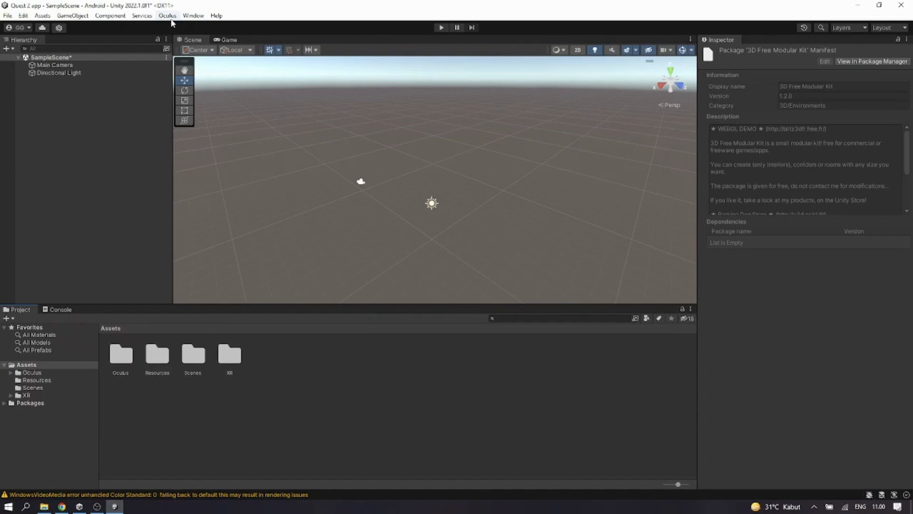
Reopen the OVR Performance Lint Tool, review the remaining Common Issues and Quest Issues, and close the tool.
{"action": "left_click", "coordinate": [168, 15]}
{"action": "mouse_move", "coordinate": [205, 100]}
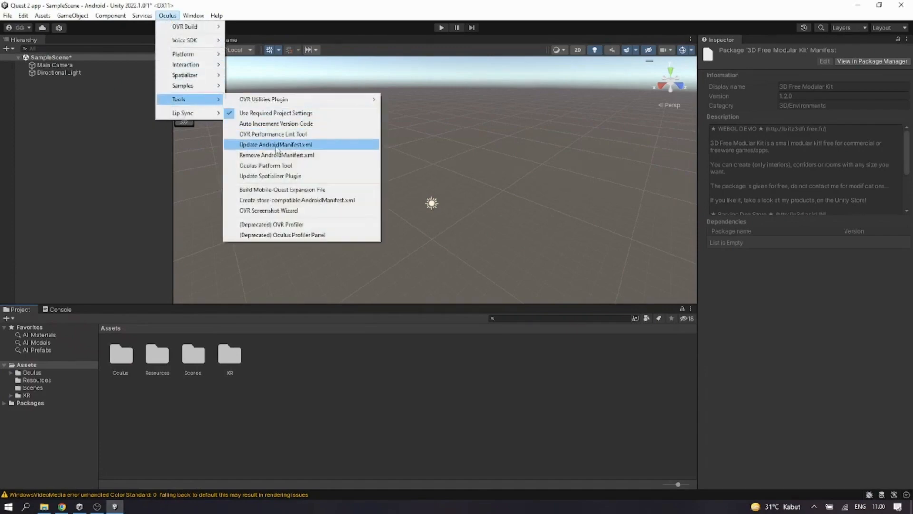
{"action": "left_click", "coordinate": [282, 135]}
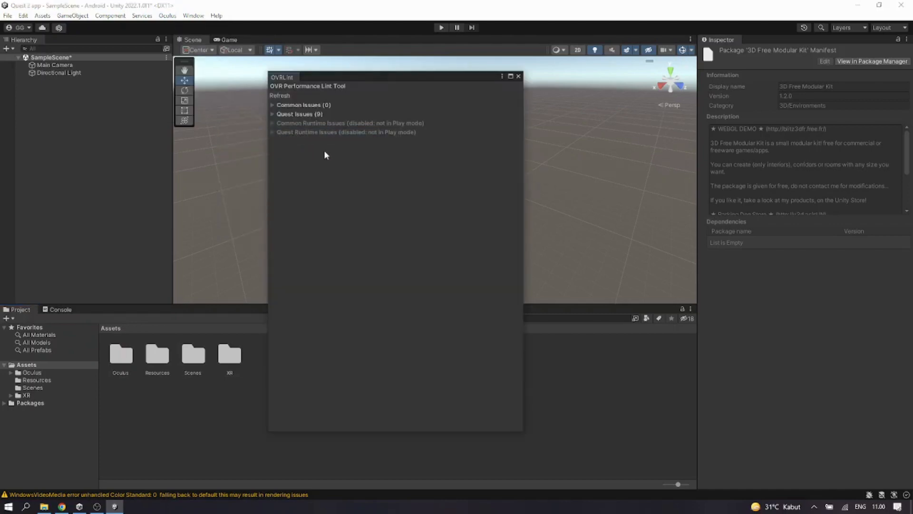
{"action": "left_click", "coordinate": [272, 115]}
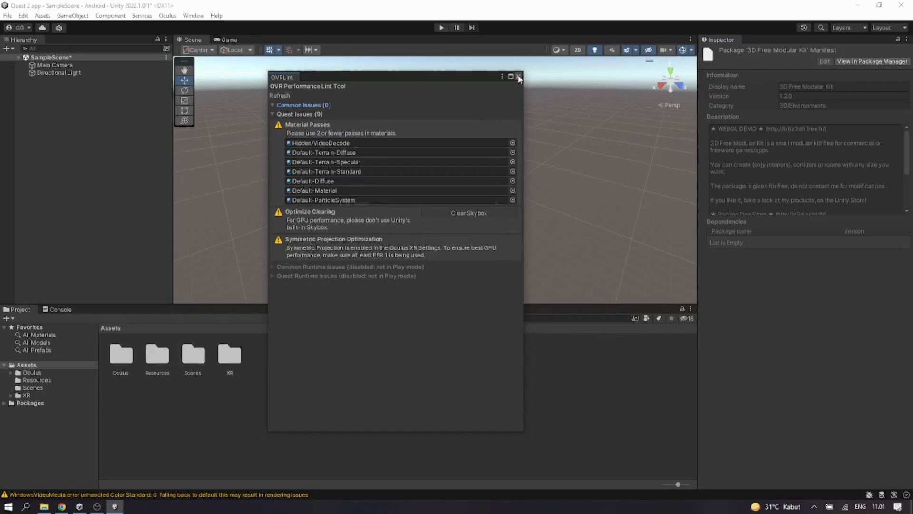
{"action": "left_click", "coordinate": [518, 77]}
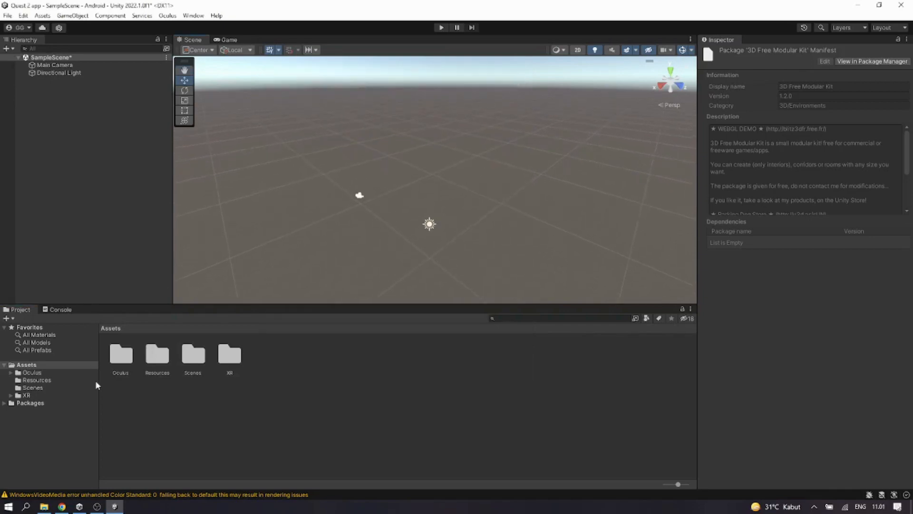
Browse the project's assets to the Oculus/Interaction/Samples/Scenes/Examples folder.
{"action": "left_click", "coordinate": [32, 374]}
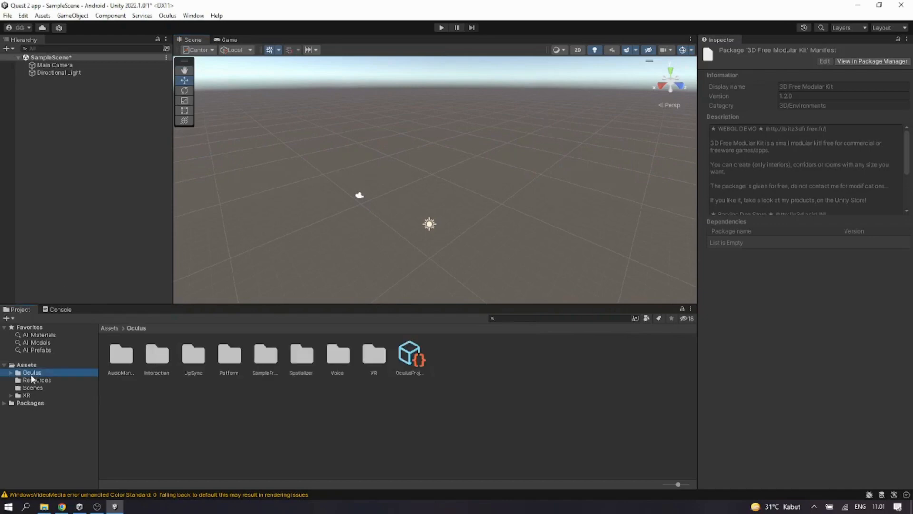
{"action": "left_click", "coordinate": [10, 374]}
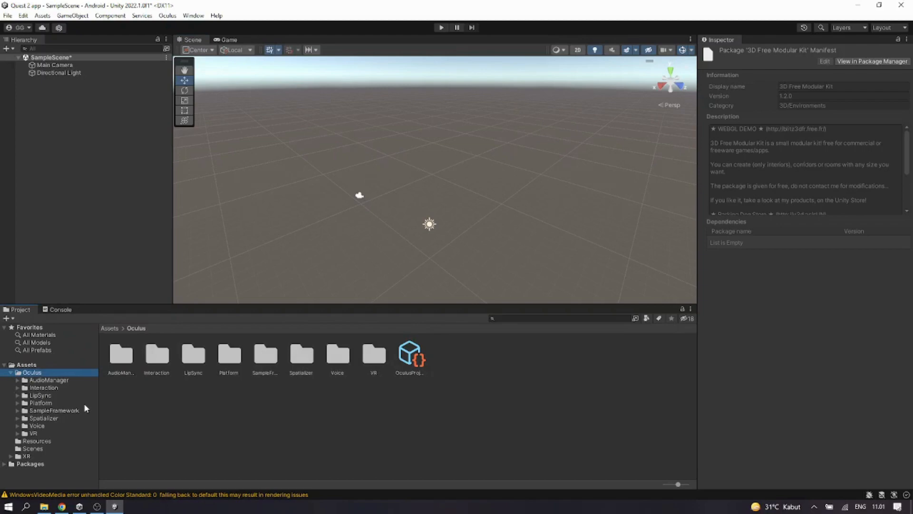
{"action": "left_click", "coordinate": [18, 388]}
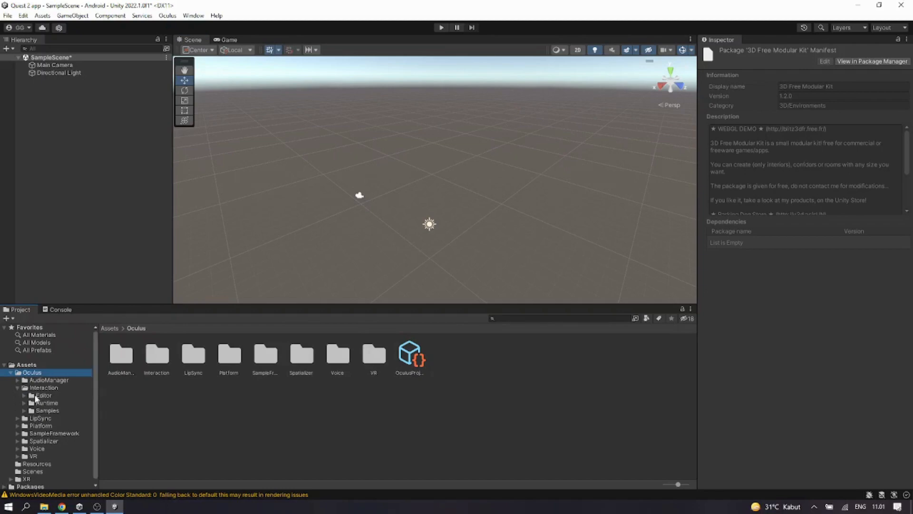
{"action": "left_click", "coordinate": [40, 390]}
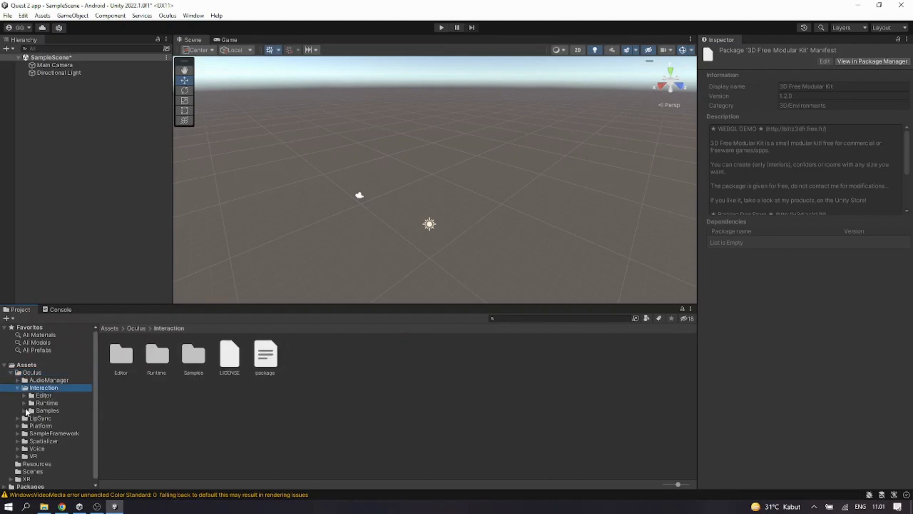
{"action": "left_click", "coordinate": [34, 412]}
{"action": "left_click", "coordinate": [24, 410]}
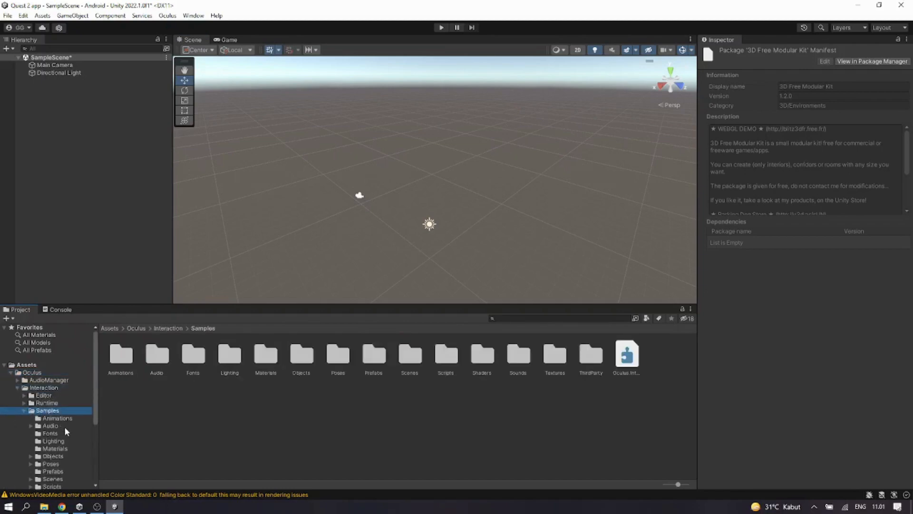
{"action": "scroll", "coordinate": [64, 426], "scroll_direction": "down", "scroll_amount": 4}
{"action": "scroll", "coordinate": [69, 412], "scroll_direction": "up", "scroll_amount": 2}
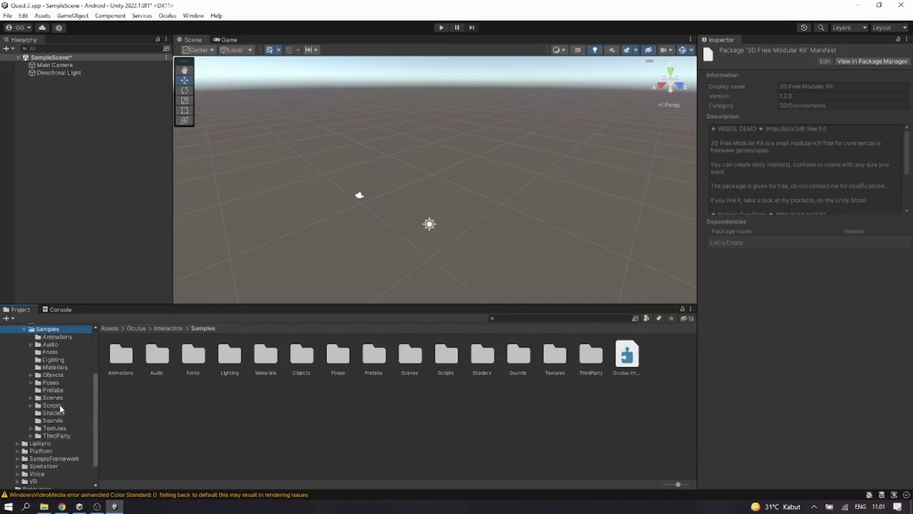
{"action": "left_click", "coordinate": [31, 398]}
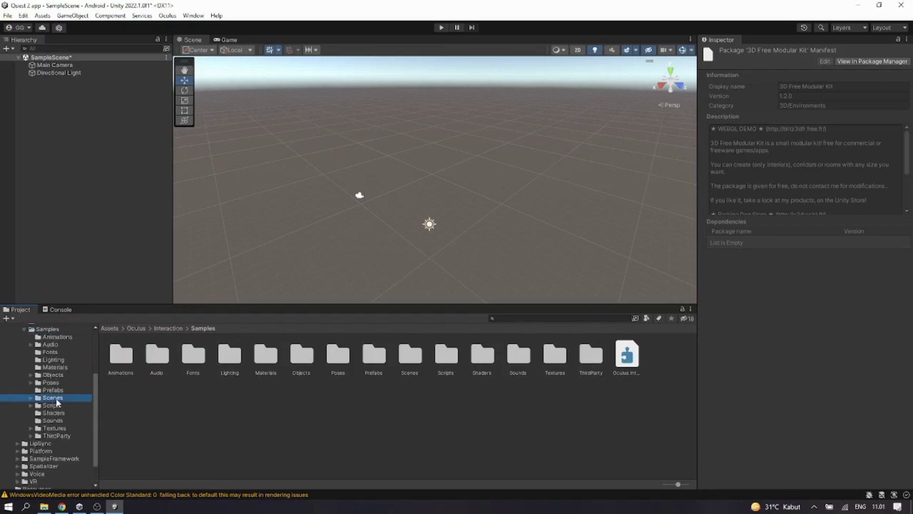
{"action": "left_click", "coordinate": [31, 398]}
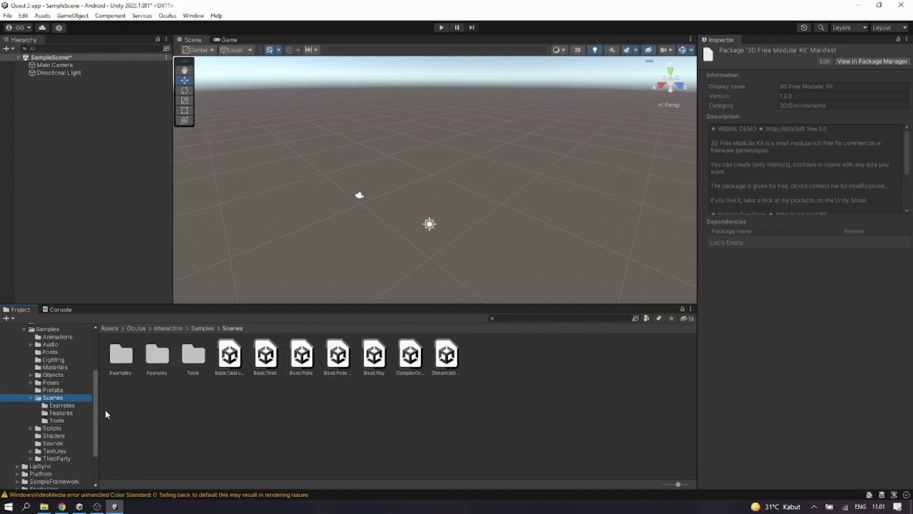
{"action": "left_click", "coordinate": [69, 405]}
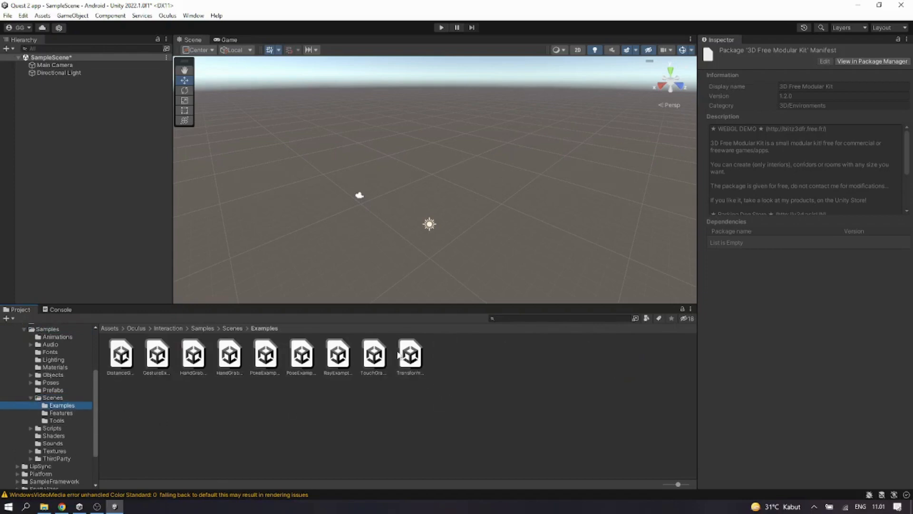
Open the TransformerExamples scene from the Examples folder, saving the changes to SampleScene.
{"action": "left_click", "coordinate": [409, 358]}
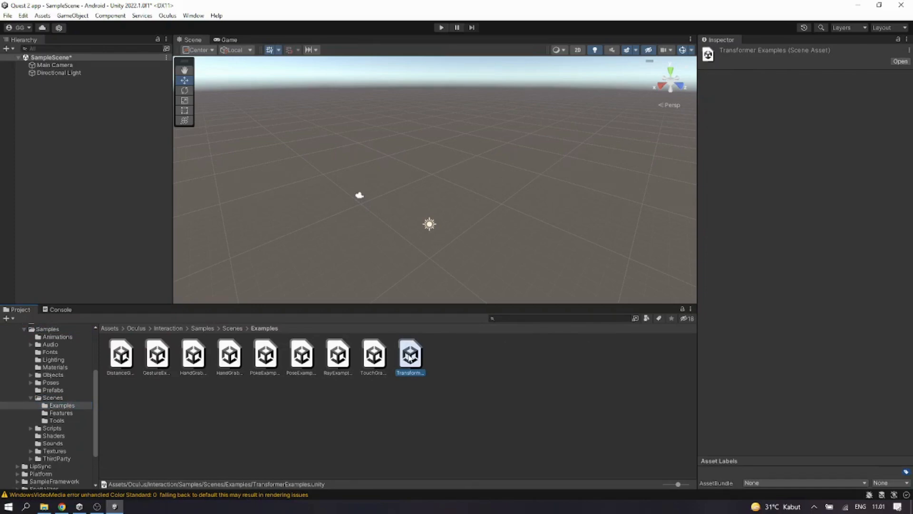
{"action": "left_click", "coordinate": [116, 355]}
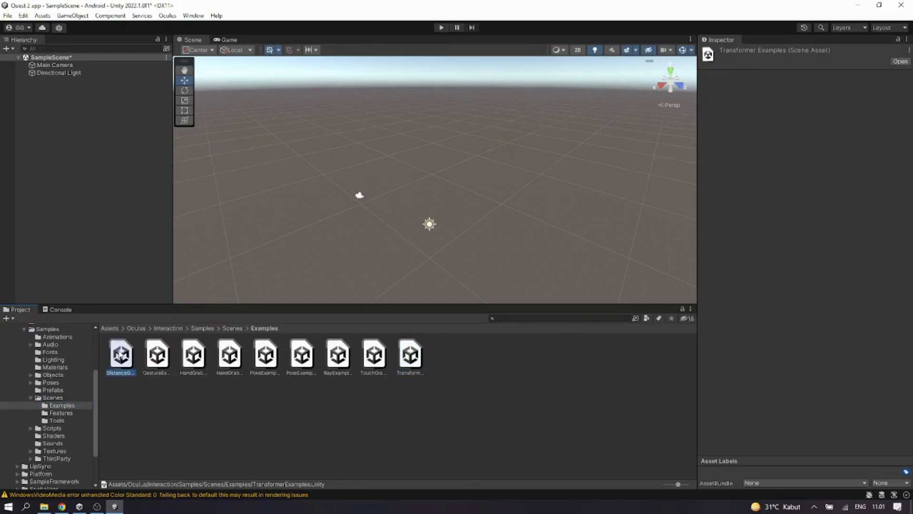
{"action": "left_click", "coordinate": [160, 358]}
{"action": "left_click", "coordinate": [410, 360]}
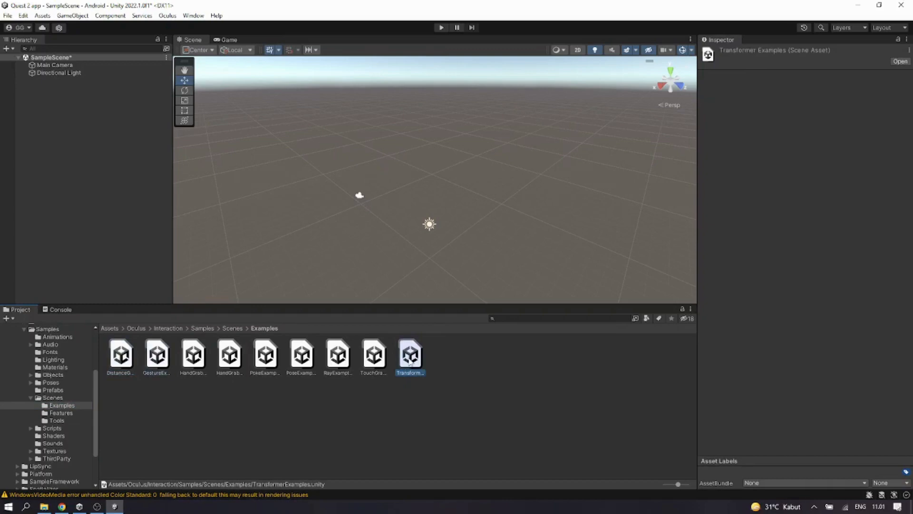
{"action": "double_click", "coordinate": [410, 360]}
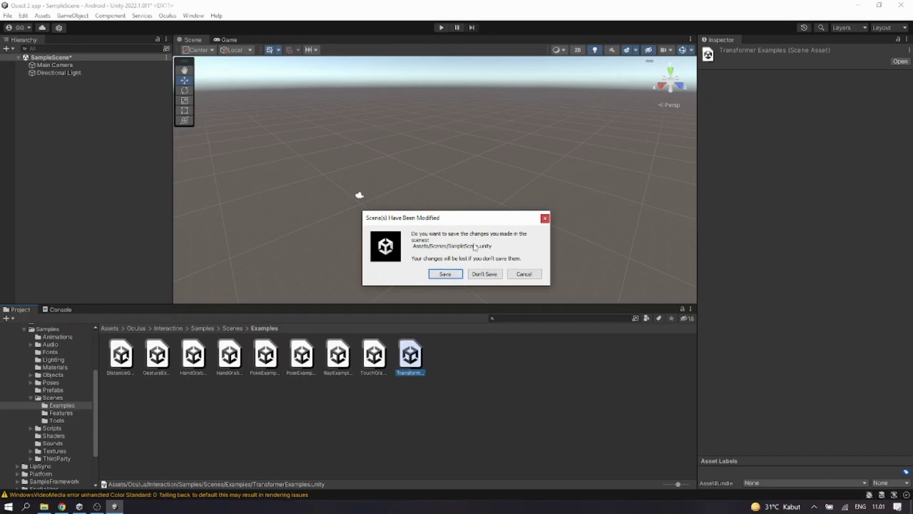
{"action": "left_click", "coordinate": [445, 275]}
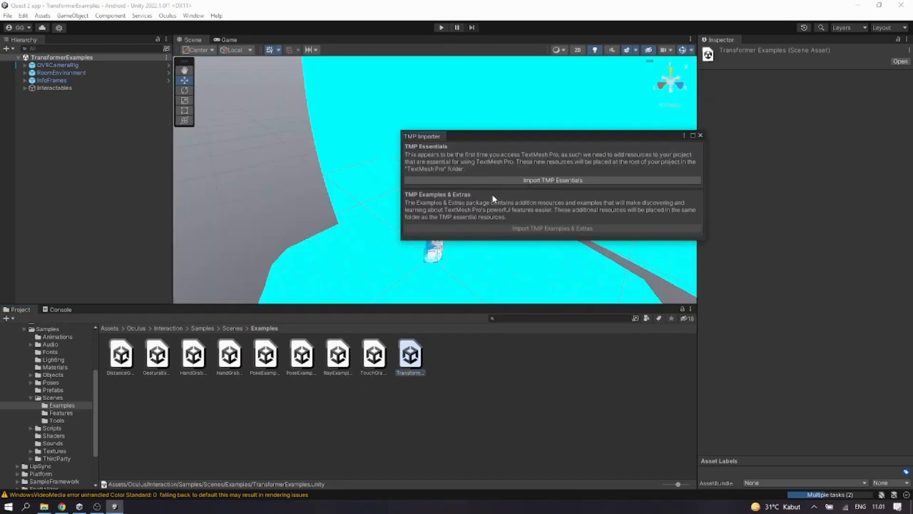
Import TMP Essentials and TMP Examples & Extras, declining the Interaction SDK cleanup, and close the TMP Importer.
{"action": "left_click", "coordinate": [493, 182]}
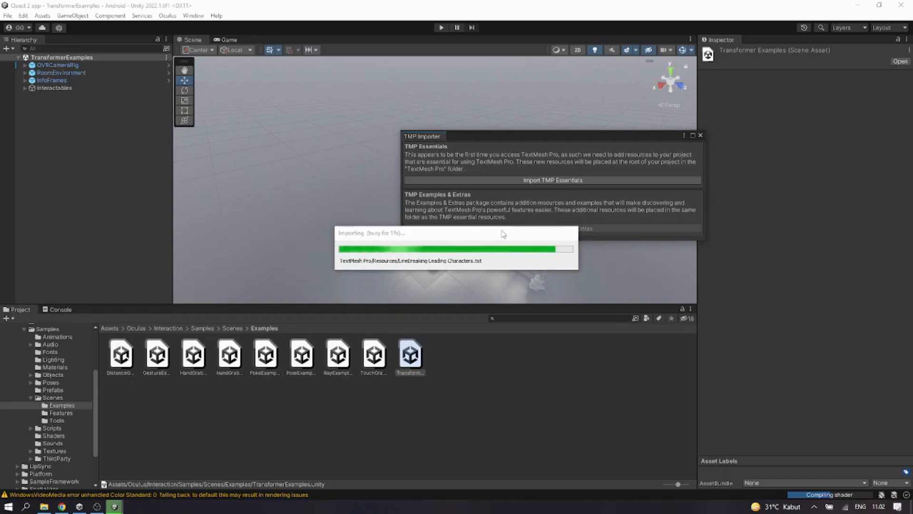
{"action": "left_click", "coordinate": [501, 230]}
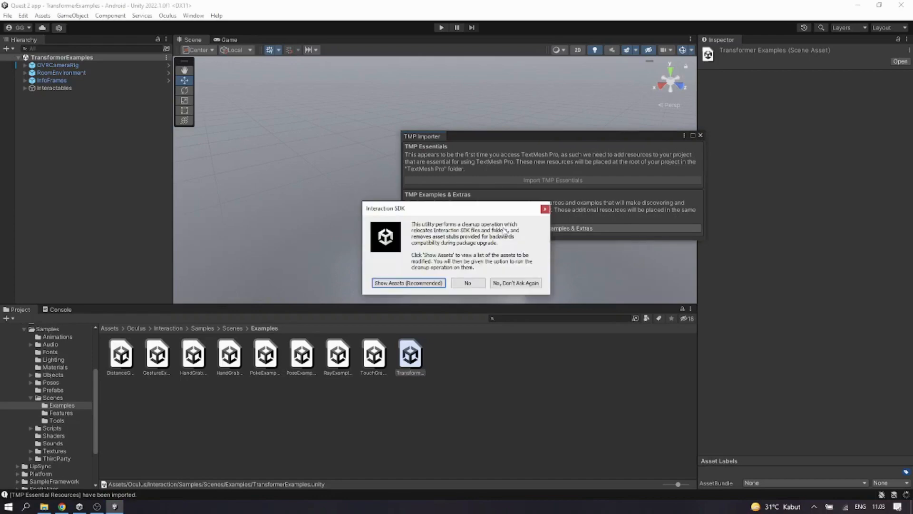
{"action": "left_click", "coordinate": [468, 284]}
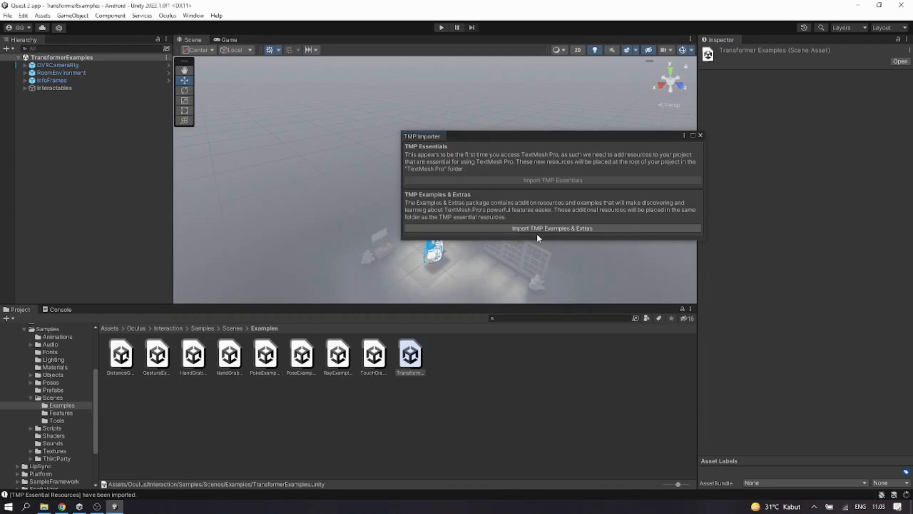
{"action": "left_click", "coordinate": [700, 135]}
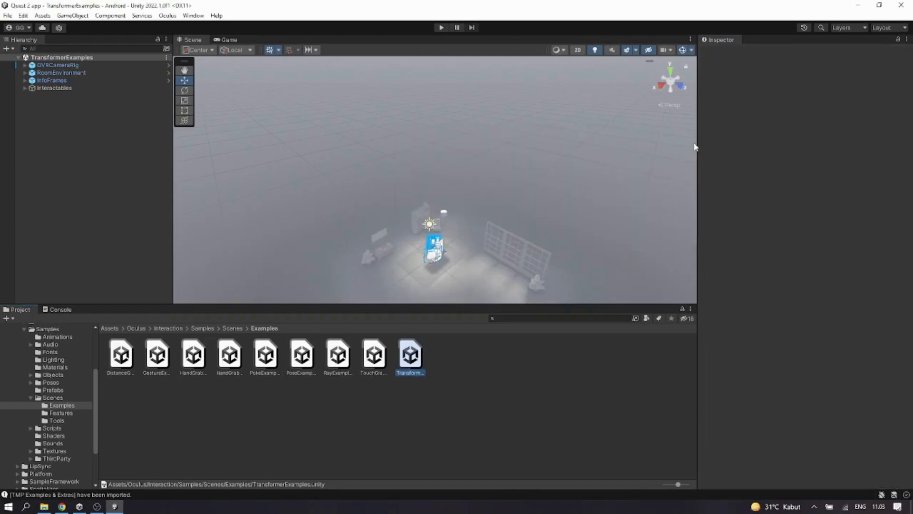
Examine the TransformerExamples scene around the table with the map, chest, polyhedra and character figure.
{"action": "key", "text": "f"}
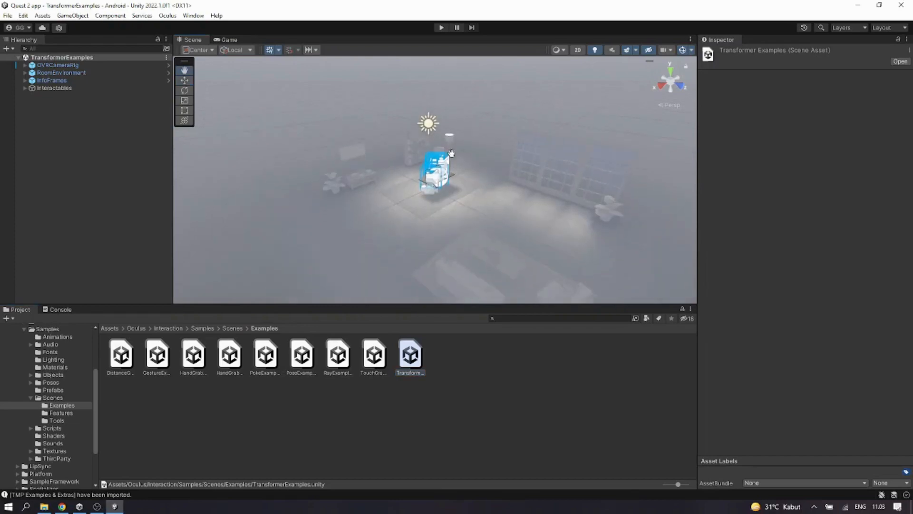
{"action": "scroll", "coordinate": [443, 166], "scroll_direction": "up", "scroll_amount": 10}
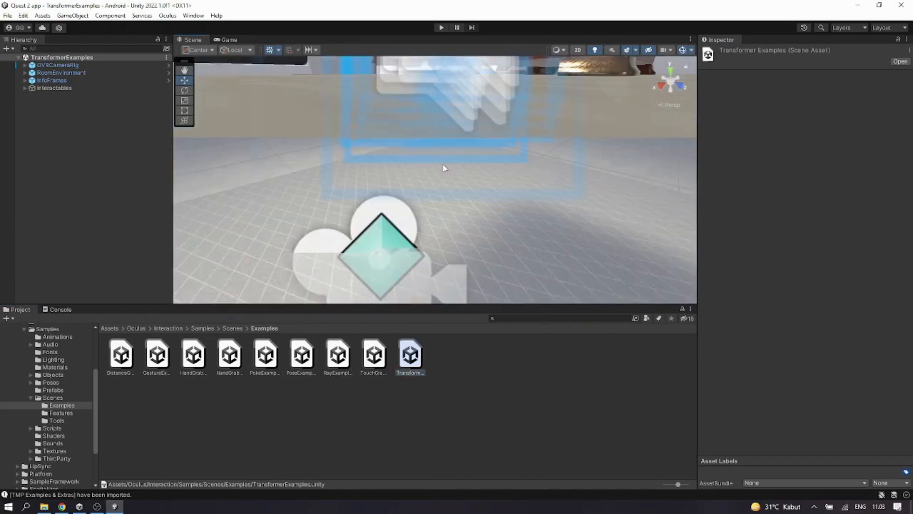
{"action": "scroll", "coordinate": [444, 168], "scroll_direction": "down", "scroll_amount": 5}
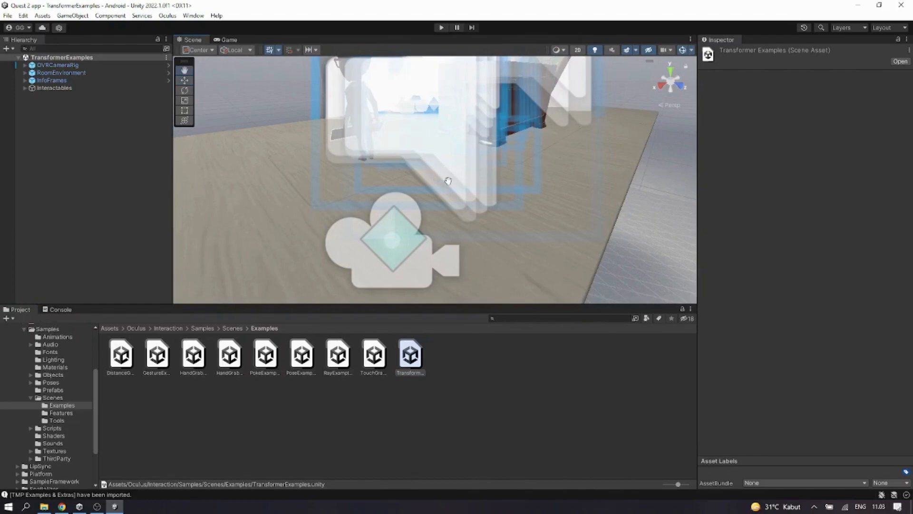
{"action": "right_click_drag", "start_coordinate": [449, 181], "coordinate": [511, 227]}
{"action": "middle_click_drag", "start_coordinate": [511, 227], "coordinate": [508, 201]}
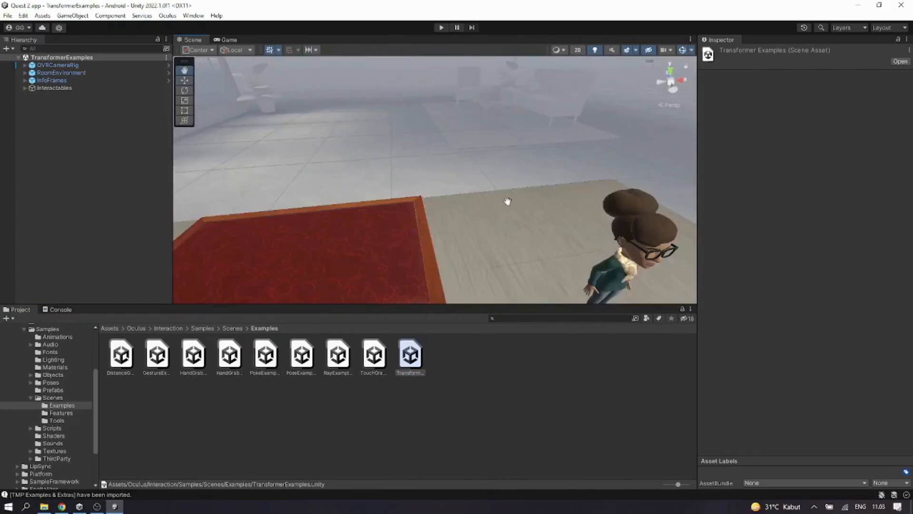
{"action": "scroll", "coordinate": [507, 179], "scroll_direction": "down", "scroll_amount": 6}
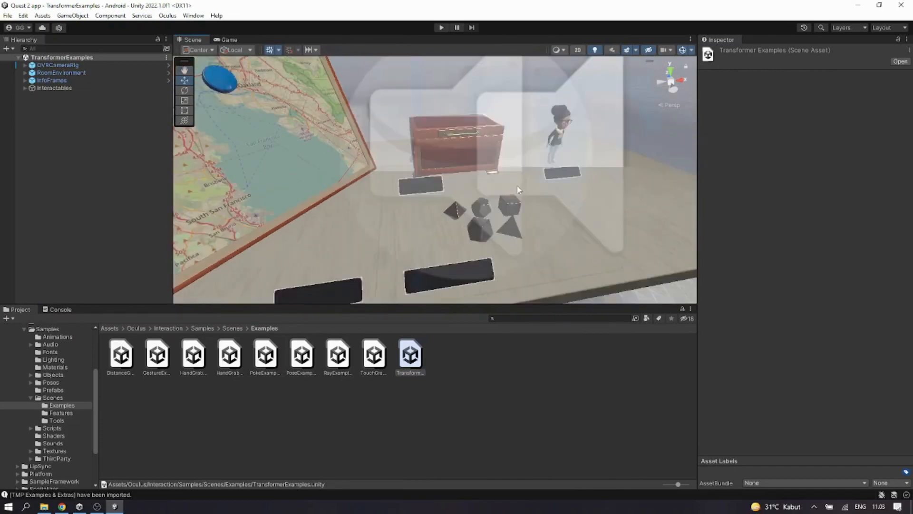
{"action": "right_click_drag", "start_coordinate": [502, 198], "coordinate": [479, 209]}
{"action": "middle_click_drag", "start_coordinate": [480, 208], "coordinate": [416, 214]}
{"action": "right_click_drag", "start_coordinate": [416, 213], "coordinate": [391, 200]}
Inspect OVRCameraRig's component settings and the hand anchors under its TrackingSpace, including LeftOVRHand.
{"action": "left_click", "coordinate": [55, 63]}
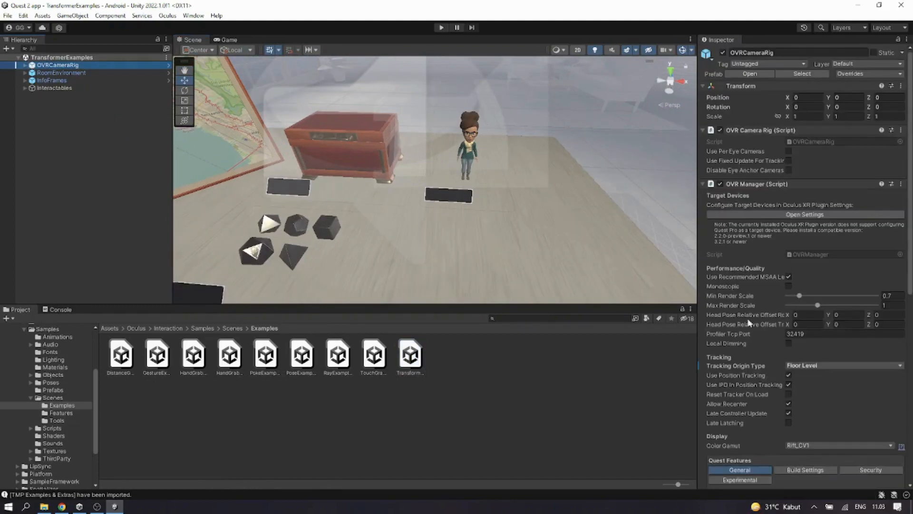
{"action": "scroll", "coordinate": [756, 318], "scroll_direction": "down", "scroll_amount": 10}
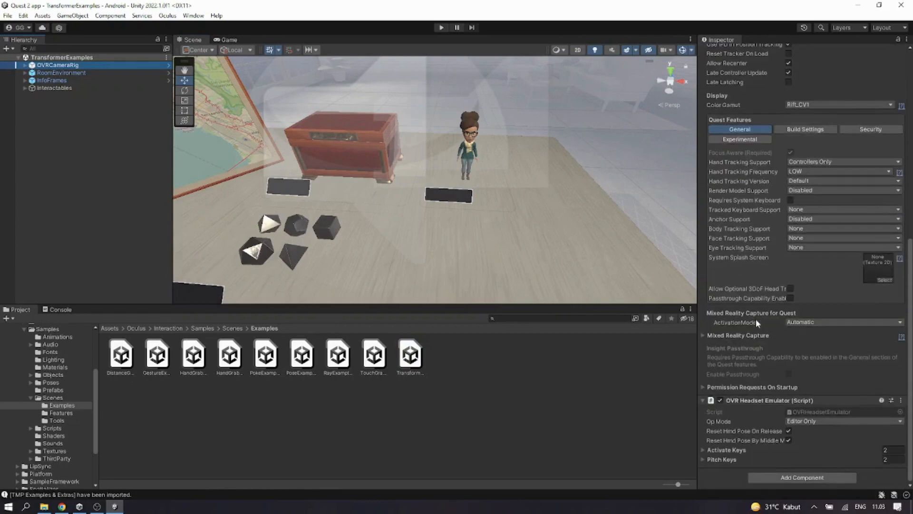
{"action": "left_click", "coordinate": [25, 66]}
{"action": "left_click", "coordinate": [50, 71]}
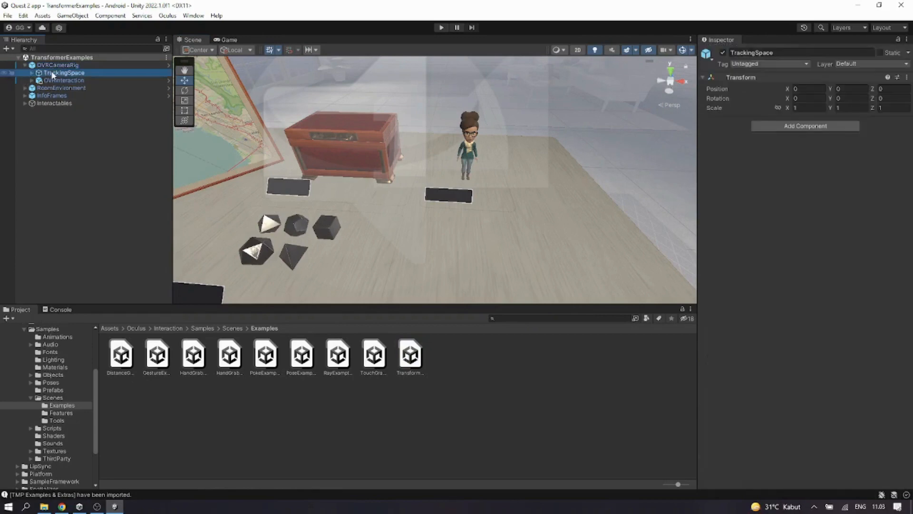
{"action": "left_click", "coordinate": [35, 81]}
{"action": "left_click", "coordinate": [32, 81]}
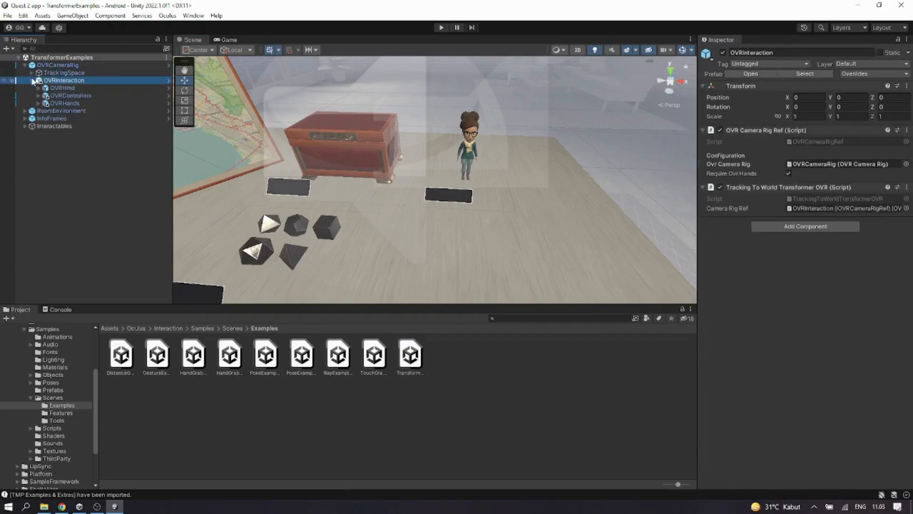
{"action": "left_click", "coordinate": [31, 72]}
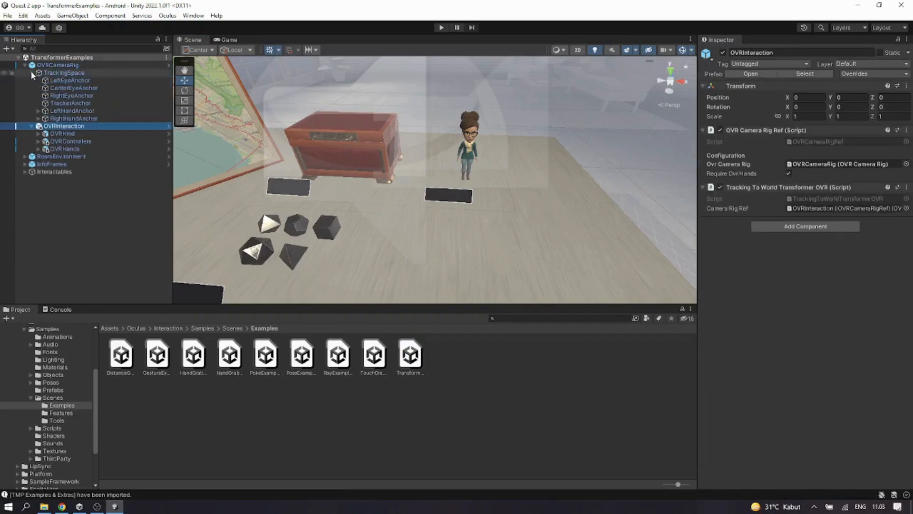
{"action": "left_click", "coordinate": [69, 110]}
{"action": "left_click", "coordinate": [72, 118]}
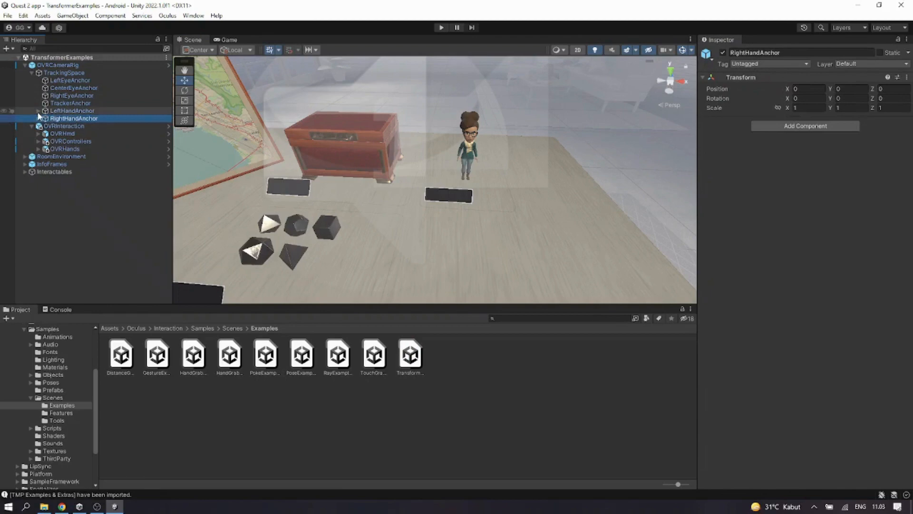
{"action": "left_click", "coordinate": [38, 110]}
{"action": "left_click", "coordinate": [60, 110]}
{"action": "left_click", "coordinate": [67, 126]}
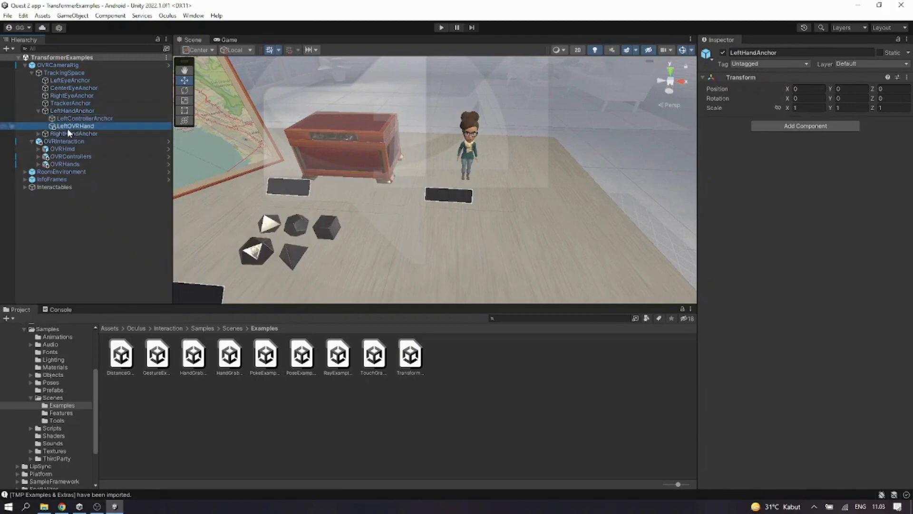
Review the OVRHands and OVRControllers children of OVRInteraction, and collapse TrackingSpace and OVRInteraction.
{"action": "left_click", "coordinate": [45, 164]}
{"action": "left_click", "coordinate": [38, 164]}
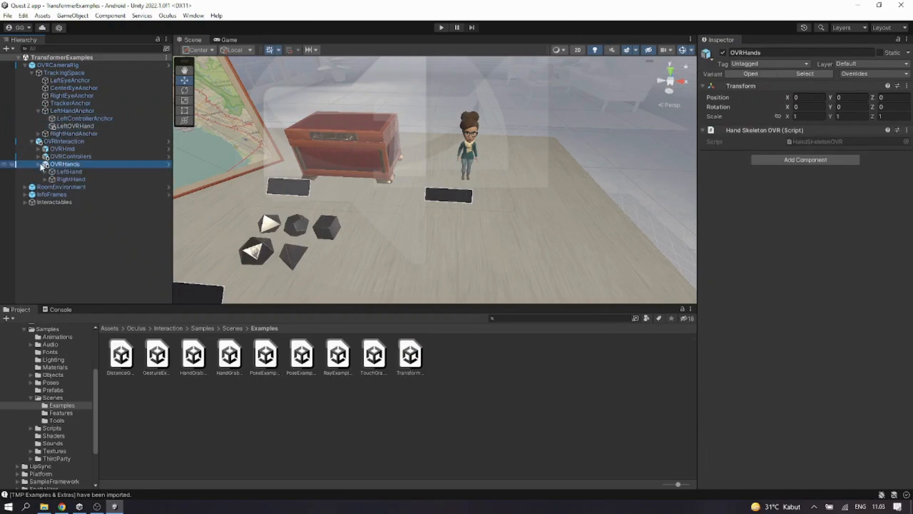
{"action": "left_click", "coordinate": [39, 157]}
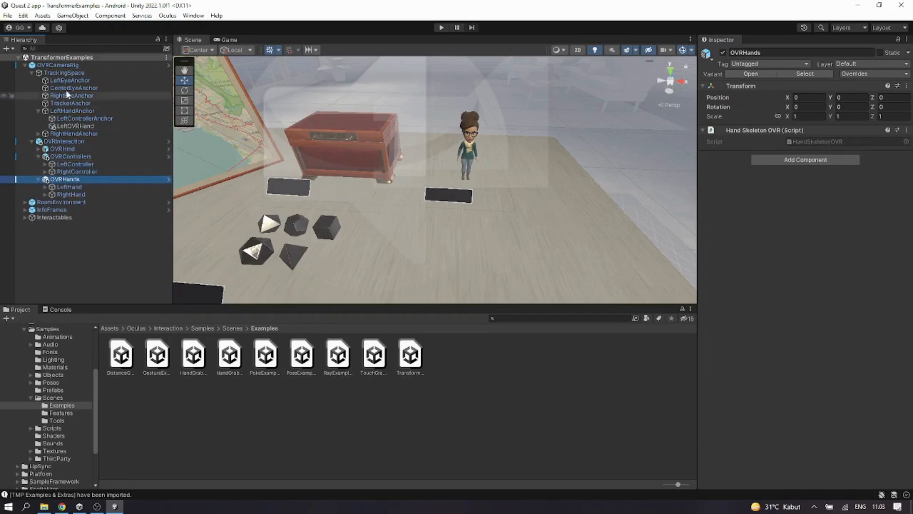
{"action": "left_click", "coordinate": [32, 73]}
{"action": "left_click", "coordinate": [31, 80]}
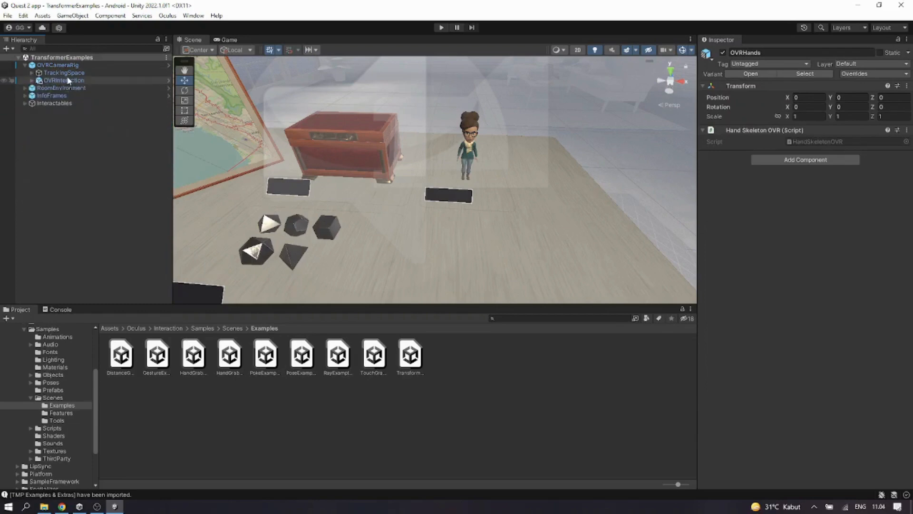
Copy OVRCameraRig from TransformerExamples and open SampleScene from the Assets/Scenes folder.
{"action": "left_click", "coordinate": [58, 66]}
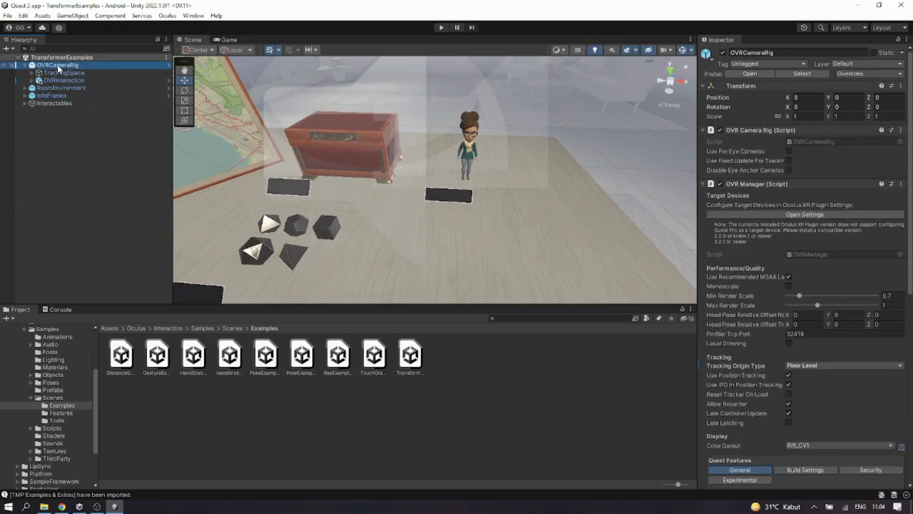
{"action": "right_click", "coordinate": [57, 65]}
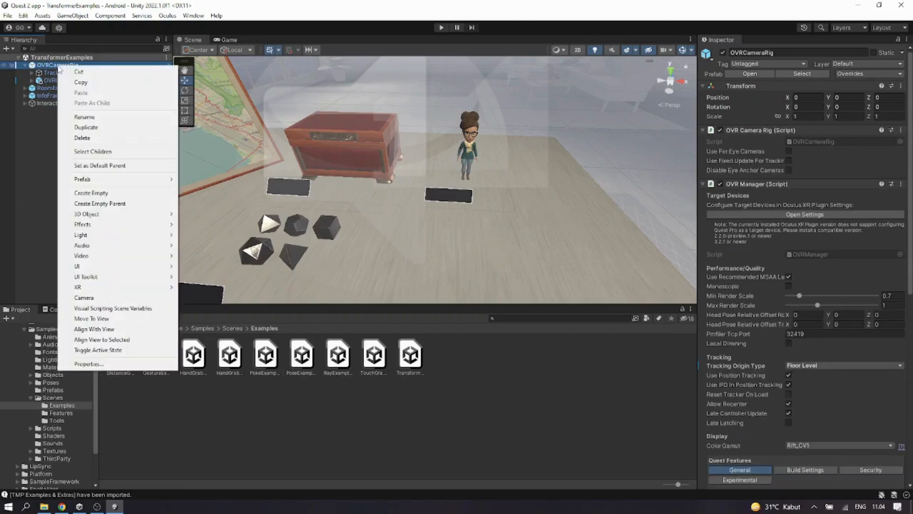
{"action": "left_click", "coordinate": [89, 82]}
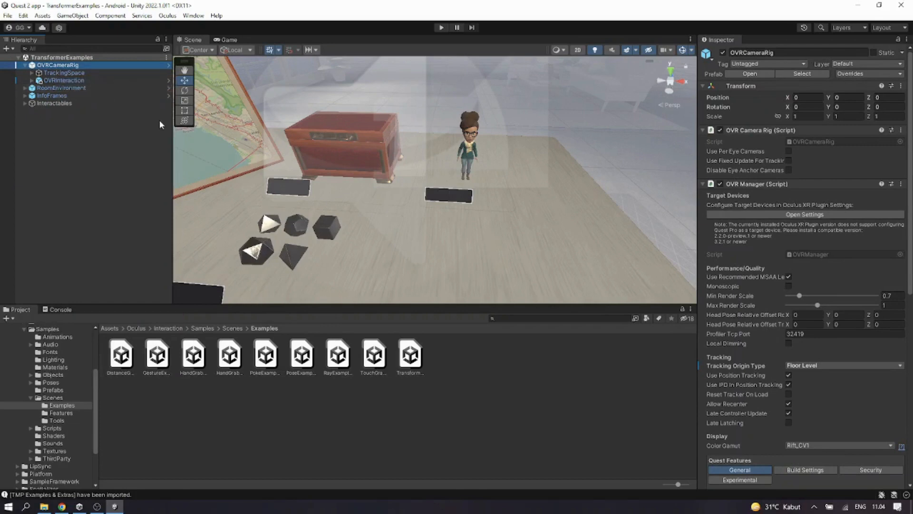
{"action": "scroll", "coordinate": [52, 435], "scroll_direction": "down", "scroll_amount": 3}
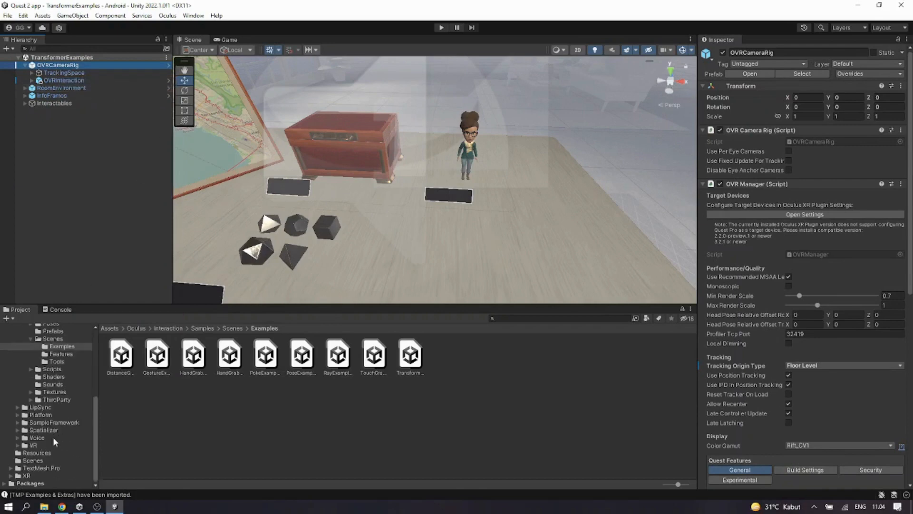
{"action": "left_click", "coordinate": [32, 461]}
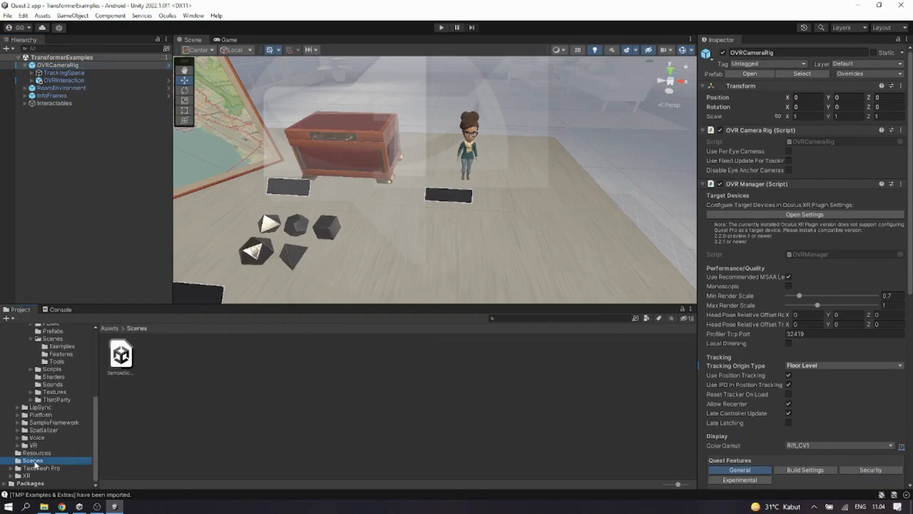
{"action": "double_click", "coordinate": [123, 357]}
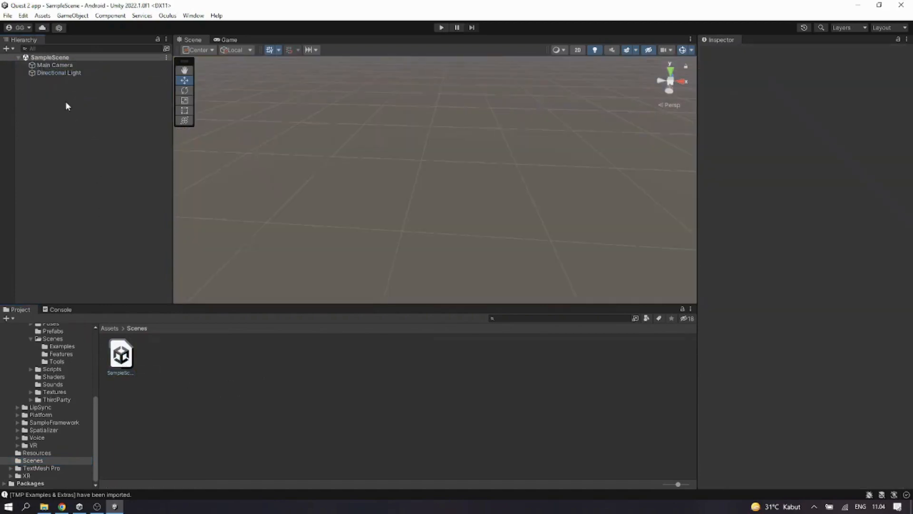
Paste OVRCameraRig into SampleScene and check its placement and Transform position.
{"action": "right_click", "coordinate": [66, 102]}
{"action": "left_click", "coordinate": [82, 126]}
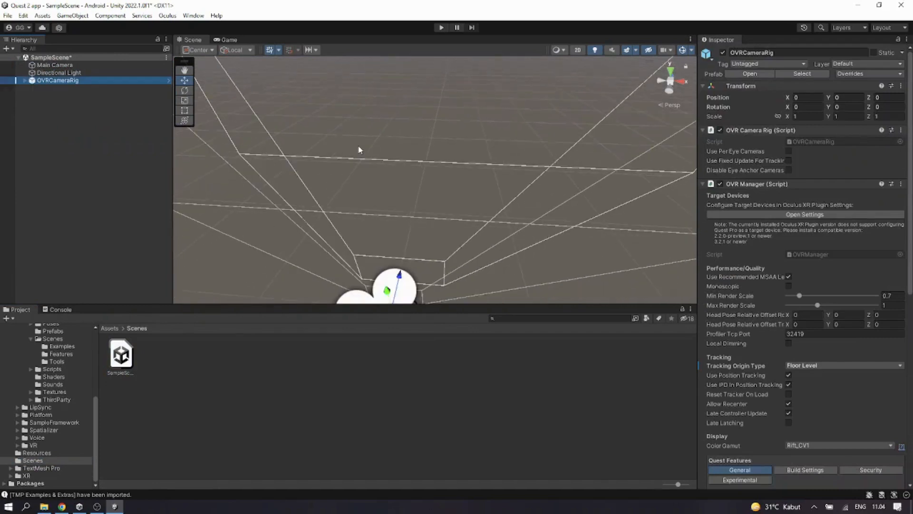
{"action": "scroll", "coordinate": [445, 176], "scroll_direction": "down", "scroll_amount": 5}
{"action": "mouse_move", "coordinate": [441, 182]}
{"action": "middle_mouse_down"}
{"action": "mouse_move", "coordinate": [426, 169]}
{"action": "mouse_move", "coordinate": [438, 187]}
{"action": "middle_mouse_up"}
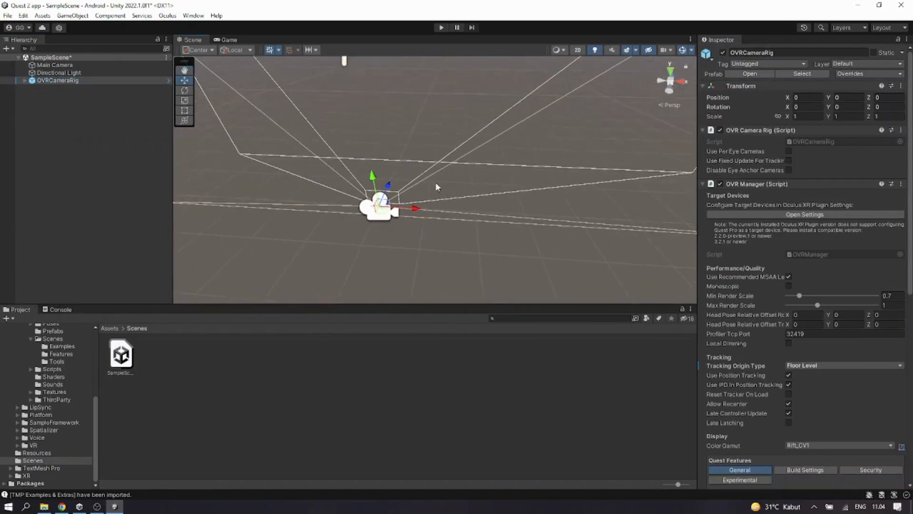
{"action": "right_click_drag", "start_coordinate": [436, 184], "coordinate": [333, 199]}
{"action": "middle_click_drag", "start_coordinate": [369, 193], "coordinate": [316, 209]}
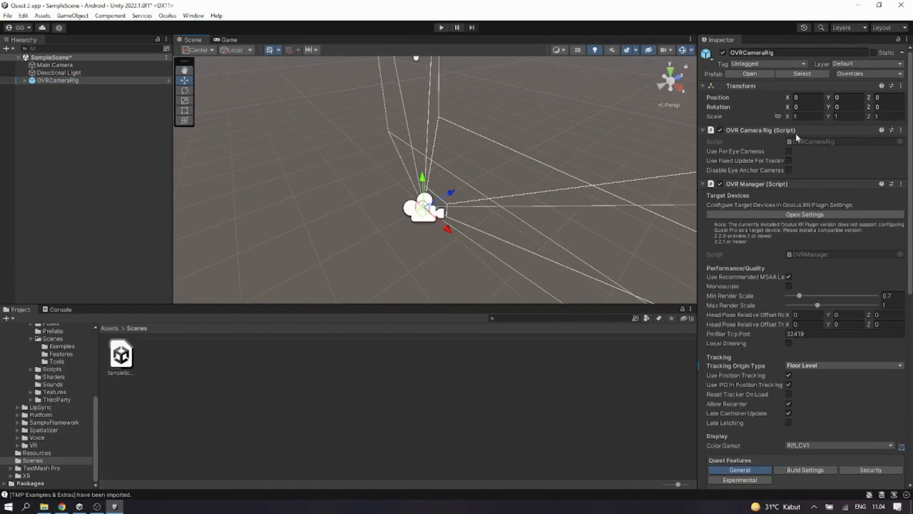
{"action": "left_click", "coordinate": [807, 97]}
{"action": "left_click", "coordinate": [849, 97]}
{"action": "left_click", "coordinate": [132, 111]}
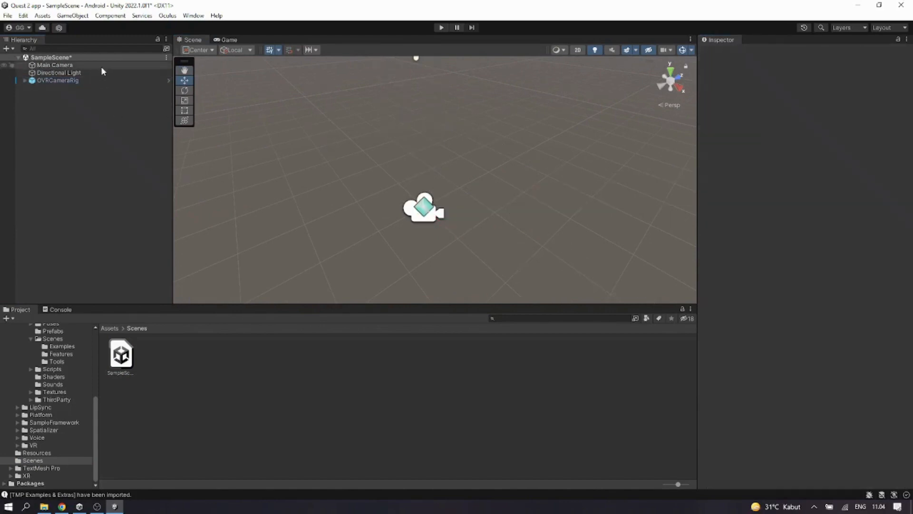
Delete the Main Camera from SampleScene.
{"action": "left_click", "coordinate": [102, 67]}
{"action": "right_click", "coordinate": [101, 67]}
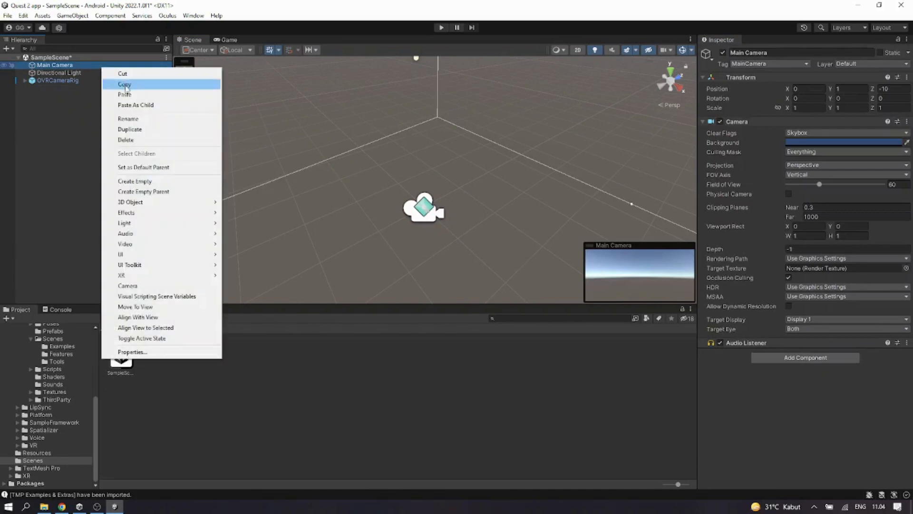
{"action": "left_click", "coordinate": [124, 139]}
Check what OVRCameraRig shows in the Game view and examine its placement and view direction in the scene.
{"action": "left_click", "coordinate": [102, 74]}
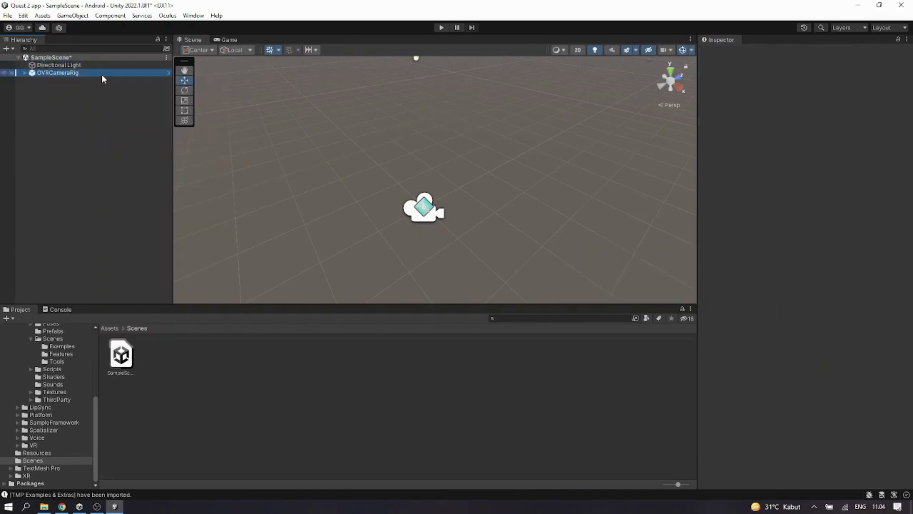
{"action": "middle_click_drag", "start_coordinate": [328, 129], "coordinate": [225, 71]}
{"action": "left_click", "coordinate": [230, 41]}
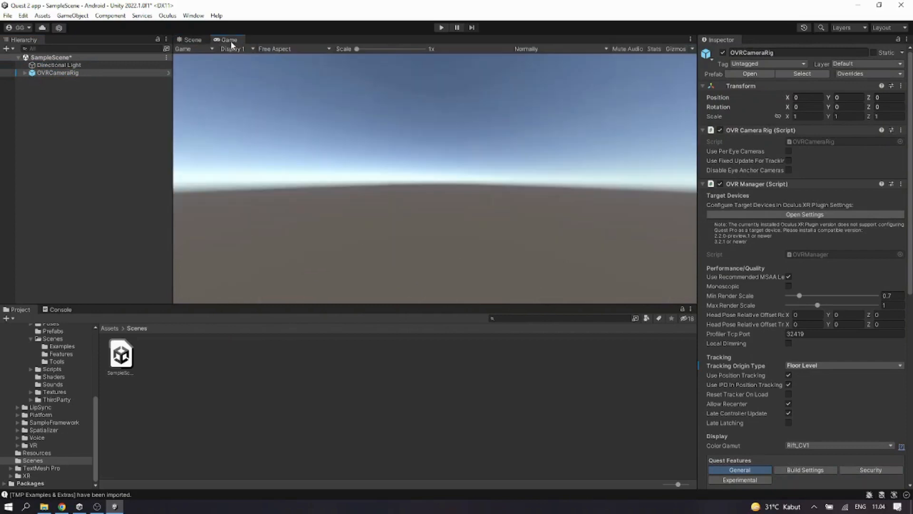
{"action": "left_click", "coordinate": [190, 40]}
{"action": "scroll", "coordinate": [439, 200], "scroll_direction": "down", "scroll_amount": 5}
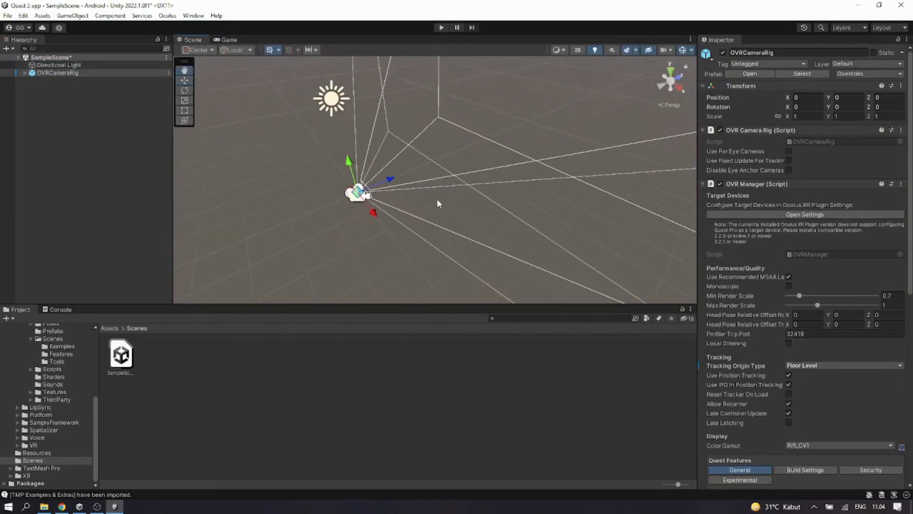
{"action": "right_click_drag", "start_coordinate": [451, 214], "coordinate": [419, 221]}
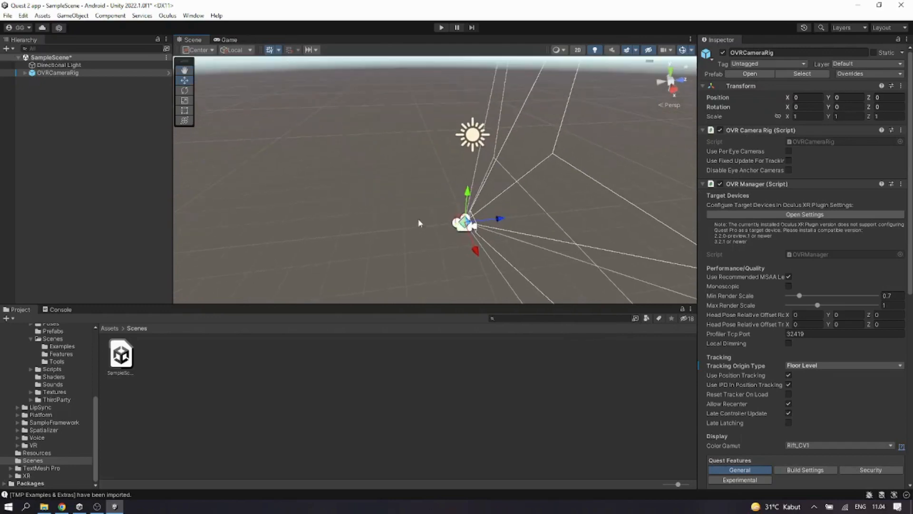
{"action": "middle_click_drag", "start_coordinate": [420, 221], "coordinate": [253, 182]}
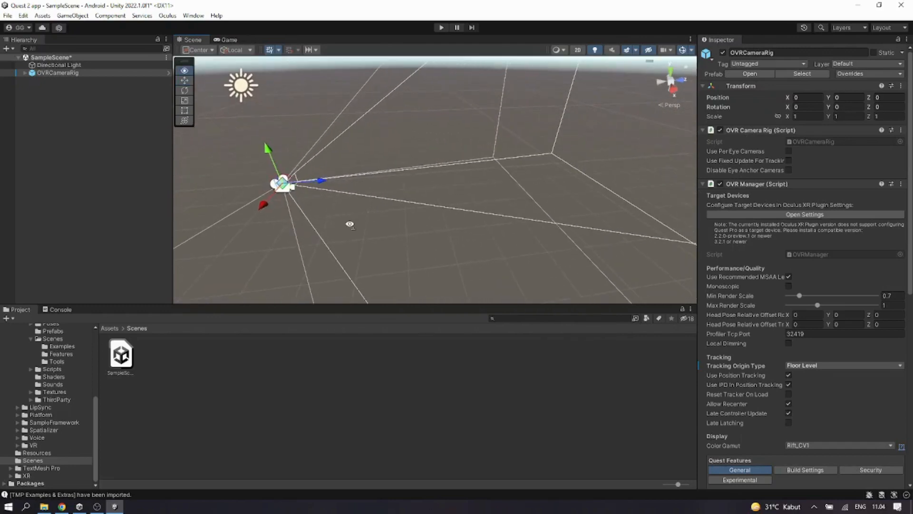
{"action": "right_click_drag", "start_coordinate": [350, 223], "coordinate": [351, 226]}
{"action": "middle_click_drag", "start_coordinate": [352, 224], "coordinate": [397, 247]}
{"action": "left_click", "coordinate": [437, 207]}
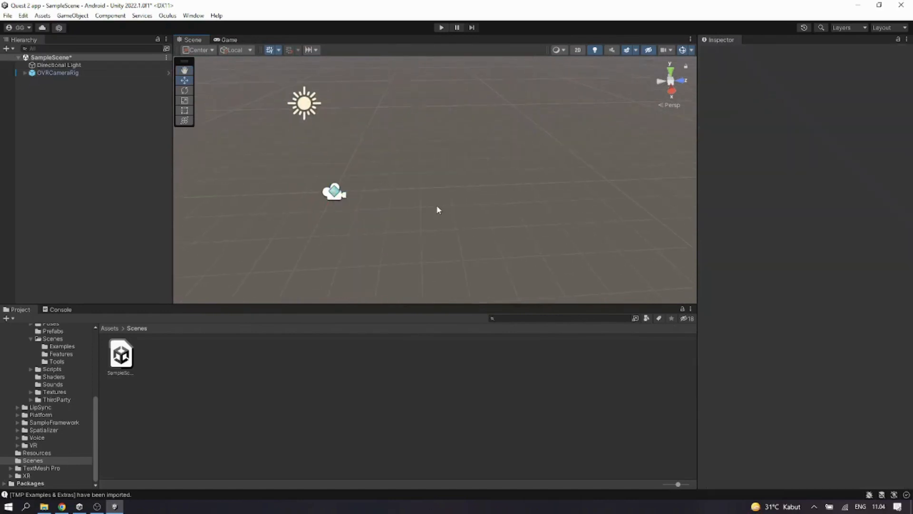
{"action": "middle_click_drag", "start_coordinate": [437, 207], "coordinate": [438, 226]}
{"action": "scroll", "coordinate": [332, 222], "scroll_direction": "up", "scroll_amount": 3}
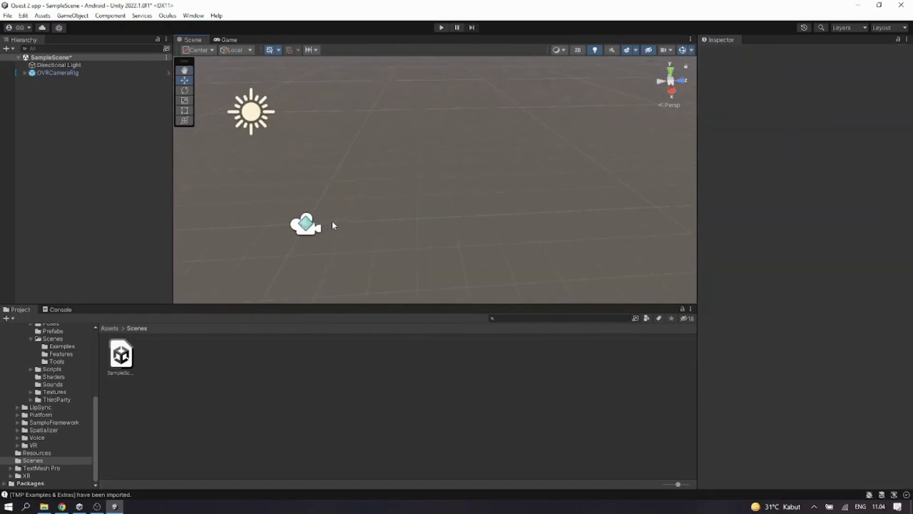
{"action": "middle_click_drag", "start_coordinate": [332, 224], "coordinate": [399, 232]}
Add a 3D cube to SampleScene.
{"action": "right_click", "coordinate": [55, 114]}
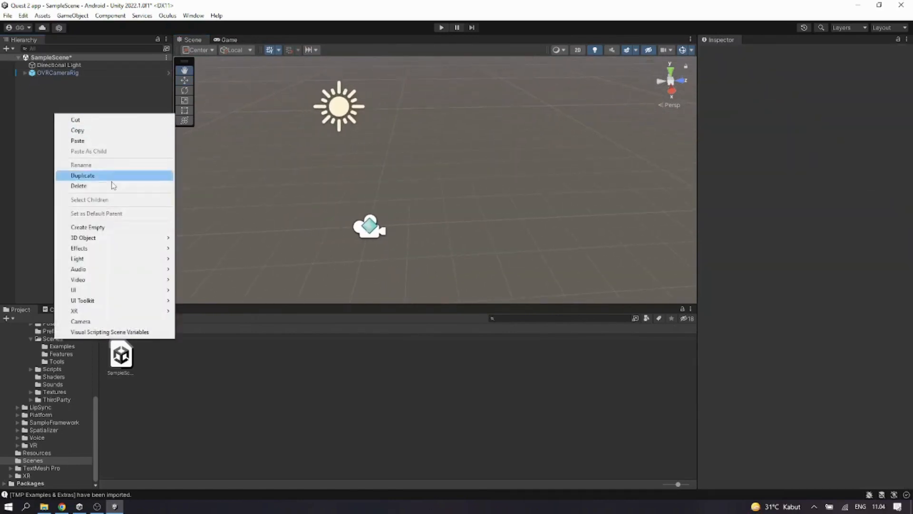
{"action": "mouse_move", "coordinate": [110, 244]}
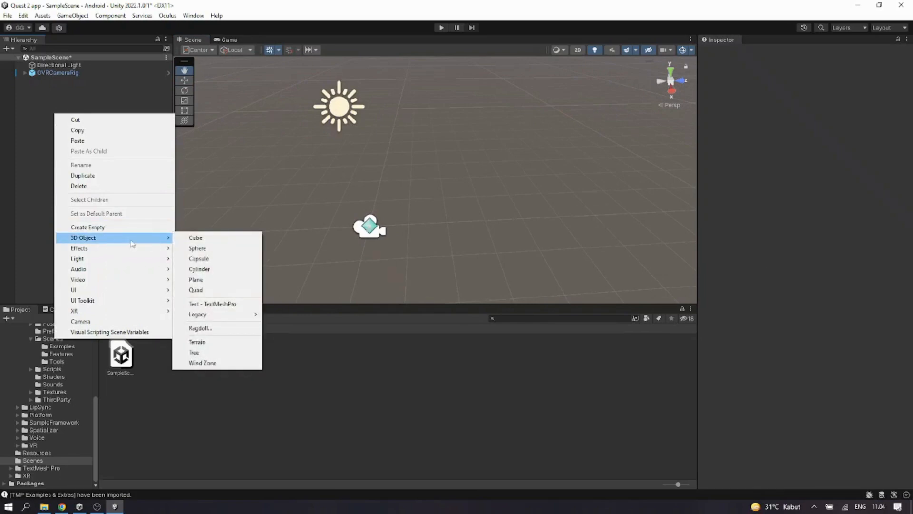
{"action": "left_click", "coordinate": [193, 240]}
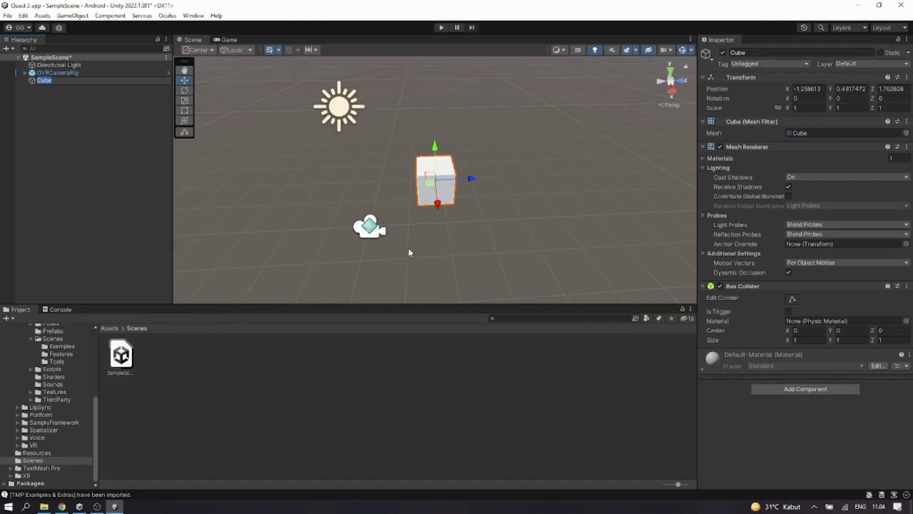
{"action": "middle_click_drag", "start_coordinate": [400, 260], "coordinate": [408, 260]}
{"action": "right_click_drag", "start_coordinate": [407, 260], "coordinate": [523, 259]}
{"action": "key", "text": "f"}
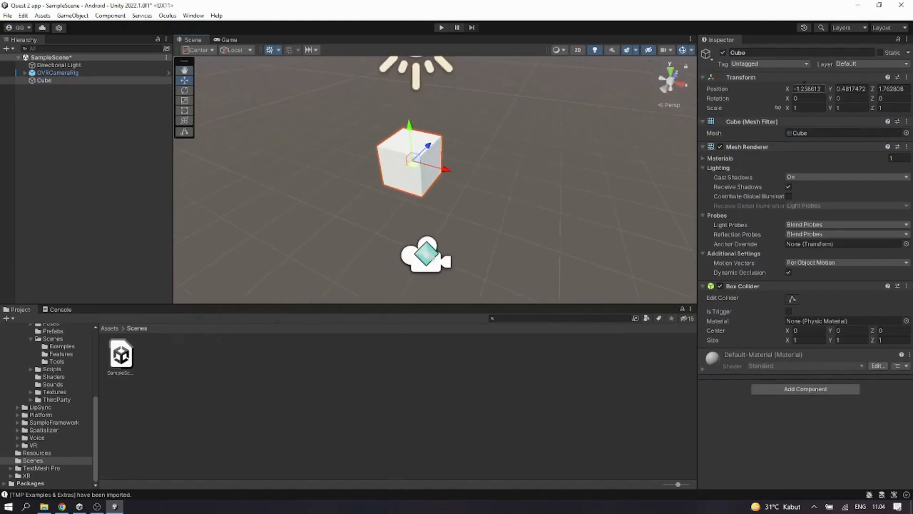
Set the cube's position to 0, 0, 0 and move it along the Z axis to about 1.17.
{"action": "left_click", "coordinate": [815, 89]}
{"action": "type", "text": "0"}
{"action": "key", "text": "Tab"}
{"action": "type", "text": "0"}
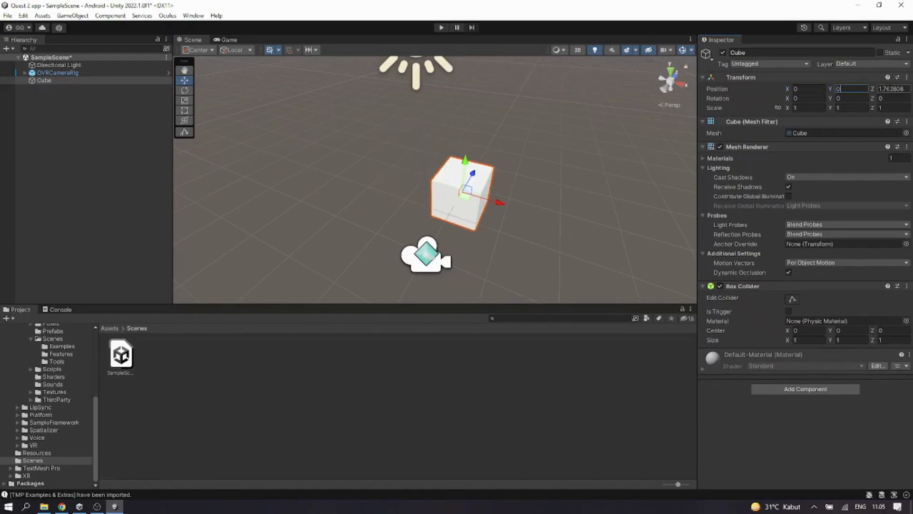
{"action": "key", "text": "Tab"}
{"action": "type", "text": "0"}
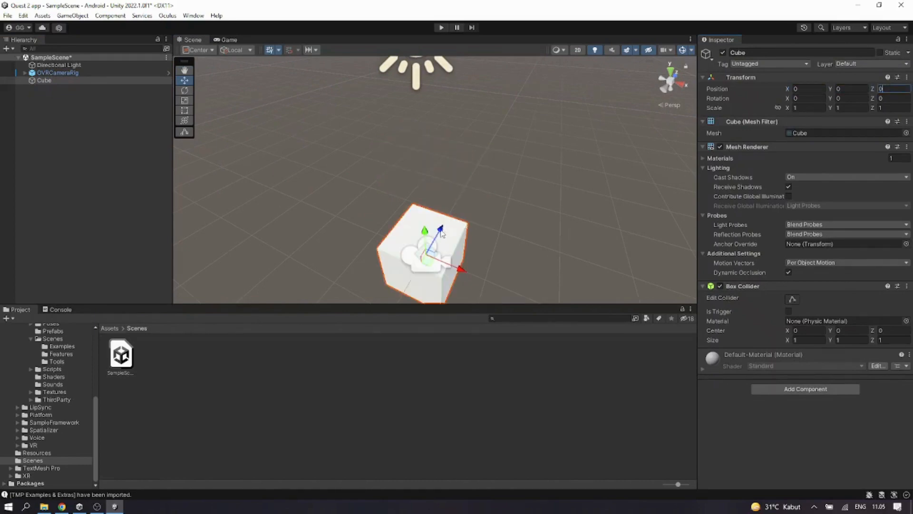
{"action": "left_click_drag", "start_coordinate": [447, 234], "coordinate": [462, 190]}
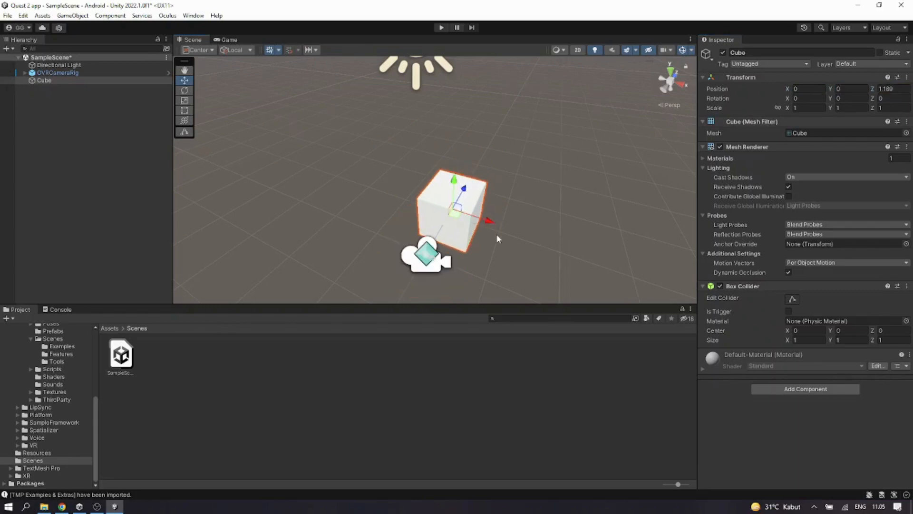
Examine the cube's placement in front of OVRCameraRig and check its Transform position and scale.
{"action": "left_click", "coordinate": [114, 72]}
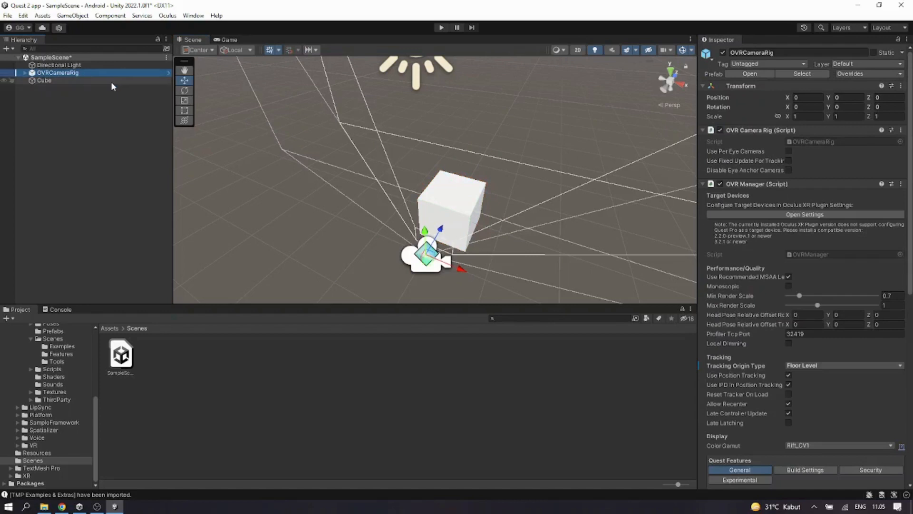
{"action": "left_click", "coordinate": [110, 81]}
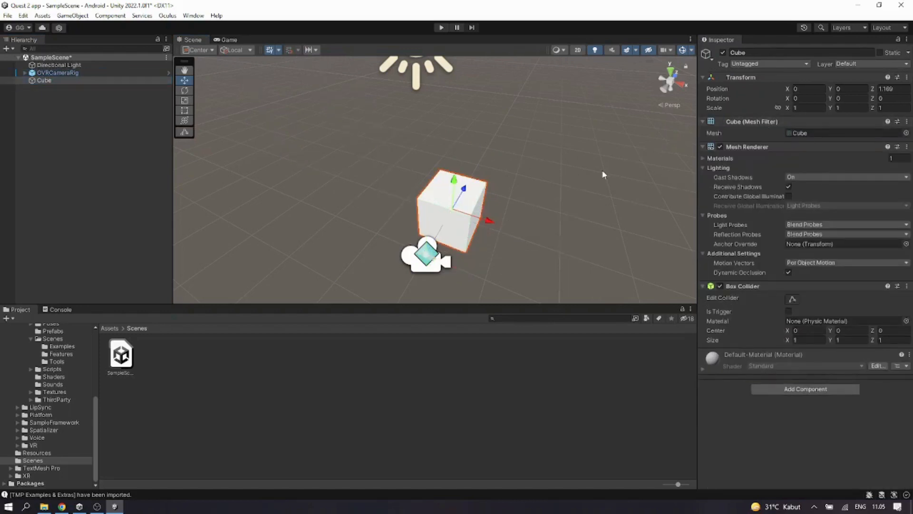
{"action": "left_click_drag", "start_coordinate": [603, 169], "coordinate": [420, 194], "text": "alt"}
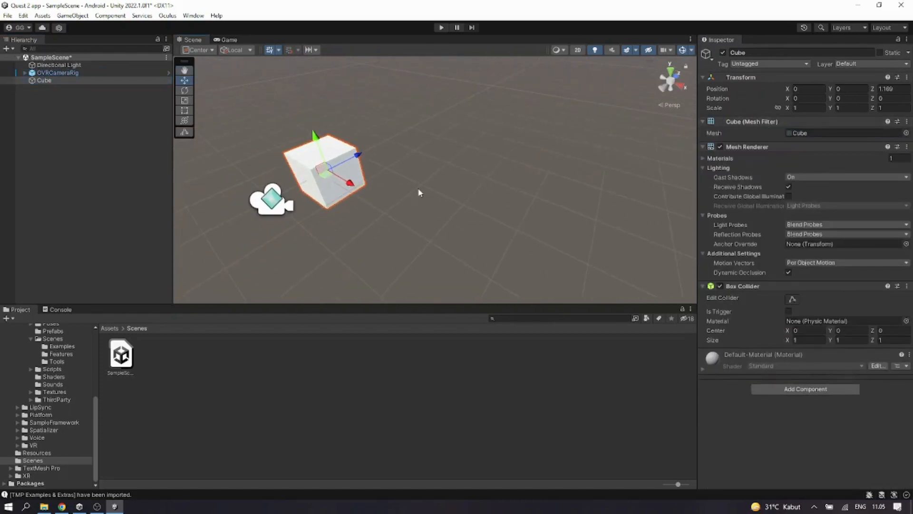
{"action": "middle_click_drag", "start_coordinate": [420, 193], "coordinate": [484, 192]}
{"action": "scroll", "coordinate": [324, 206], "scroll_direction": "up", "scroll_amount": 4}
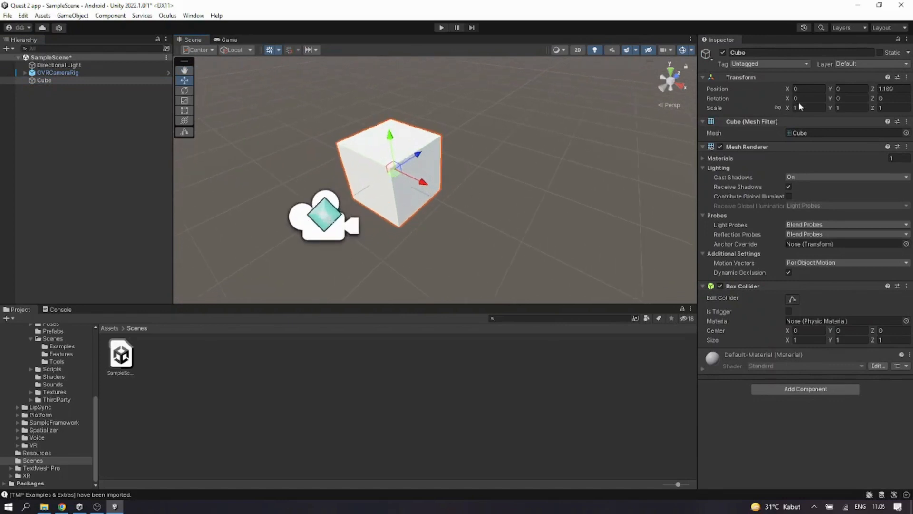
{"action": "left_click", "coordinate": [842, 108]}
{"action": "key", "text": "Tab"}
{"action": "left_click", "coordinate": [887, 88]}
{"action": "left_click", "coordinate": [846, 88]}
{"action": "middle_click_drag", "start_coordinate": [319, 163], "coordinate": [347, 161]}
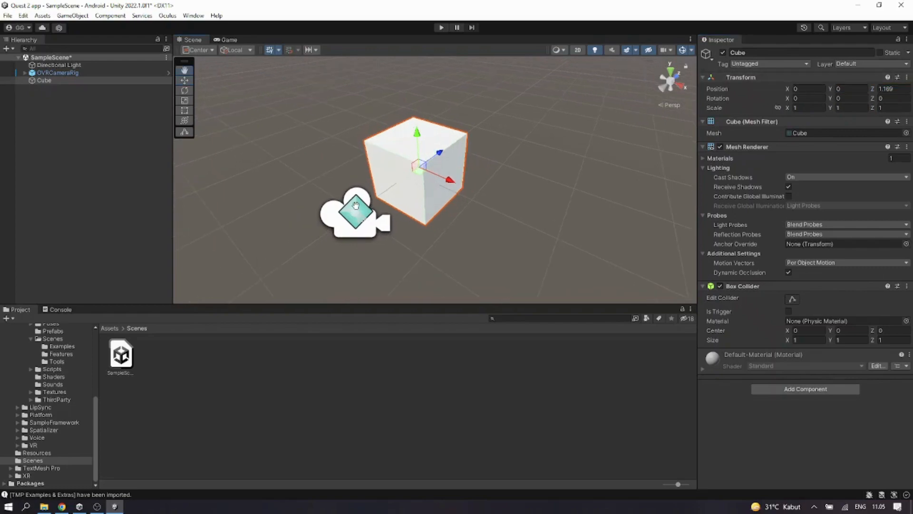
Save SampleScene.
{"action": "left_click", "coordinate": [123, 174]}
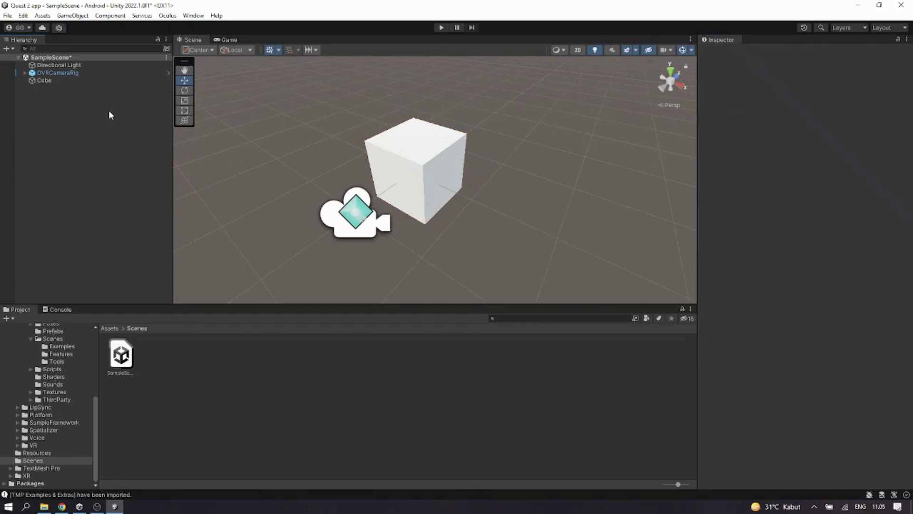
{"action": "key", "text": "ctrl+s"}
Turn on Passthrough Capability Enabled and Enable Passthrough in OVRCameraRig's OVR Manager.
{"action": "left_click", "coordinate": [114, 73]}
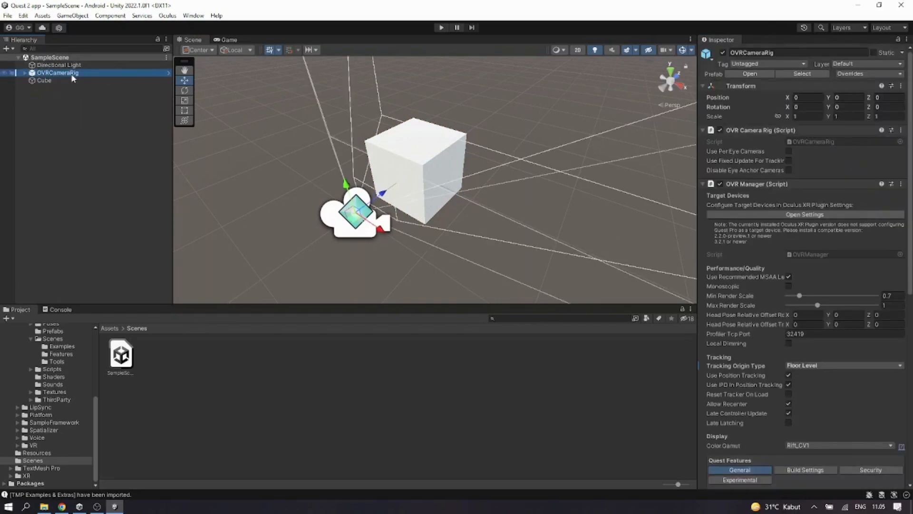
{"action": "scroll", "coordinate": [763, 326], "scroll_direction": "down", "scroll_amount": 5}
{"action": "scroll", "coordinate": [762, 325], "scroll_direction": "down", "scroll_amount": 6}
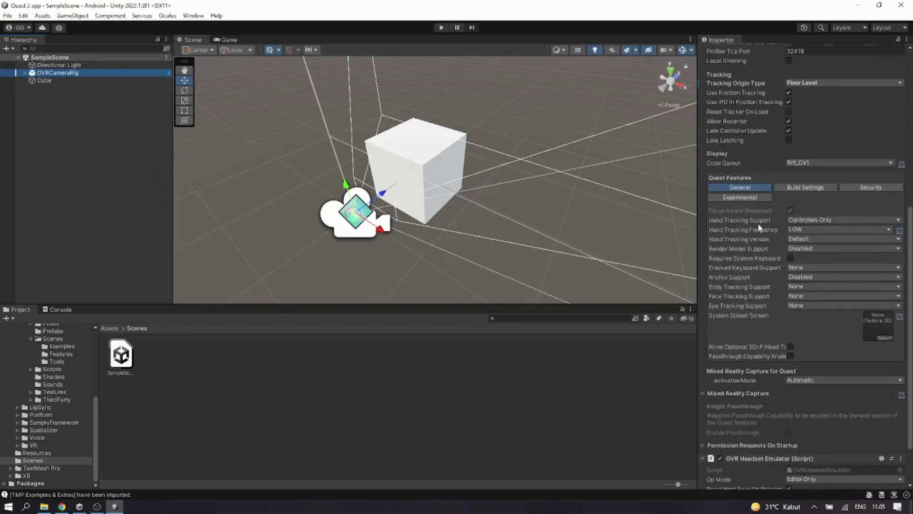
{"action": "left_click", "coordinate": [788, 355]}
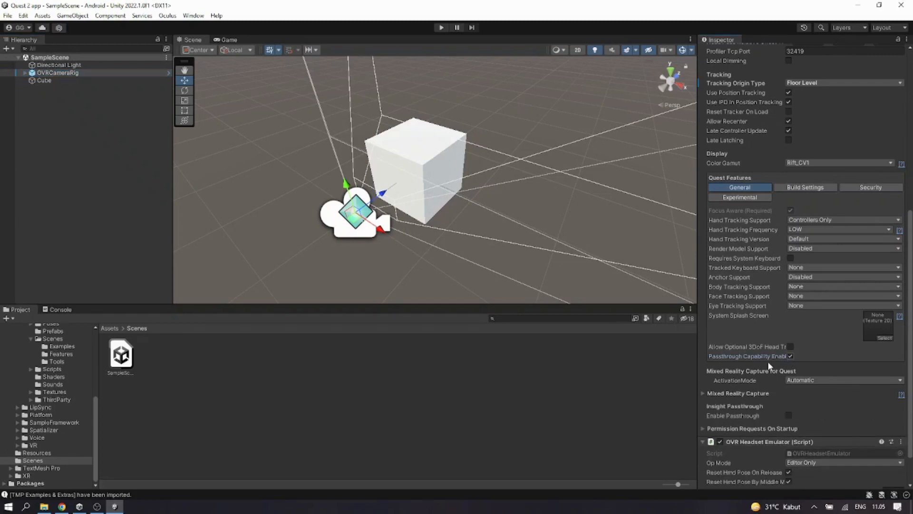
{"action": "scroll", "coordinate": [767, 363], "scroll_direction": "down", "scroll_amount": 2}
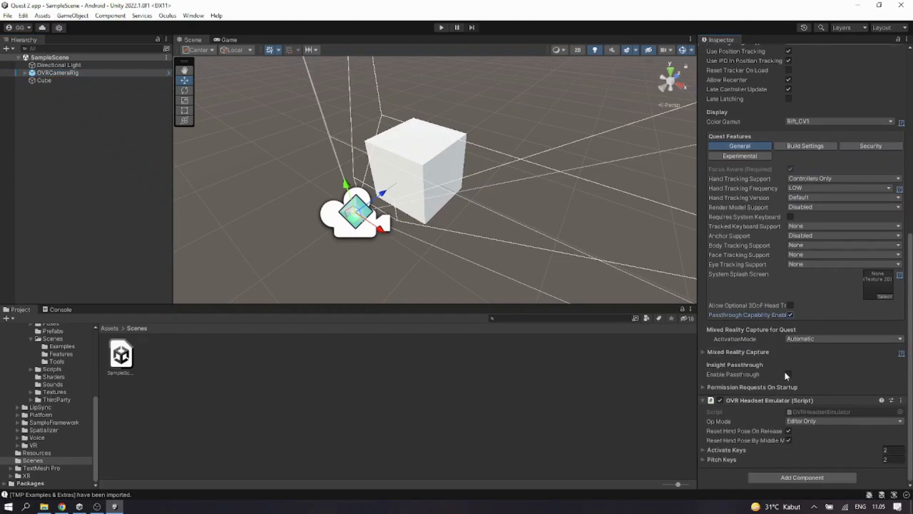
{"action": "left_click", "coordinate": [788, 373]}
Add the OVR Passthrough Layer component to OVRCameraRig.
{"action": "left_click", "coordinate": [794, 476]}
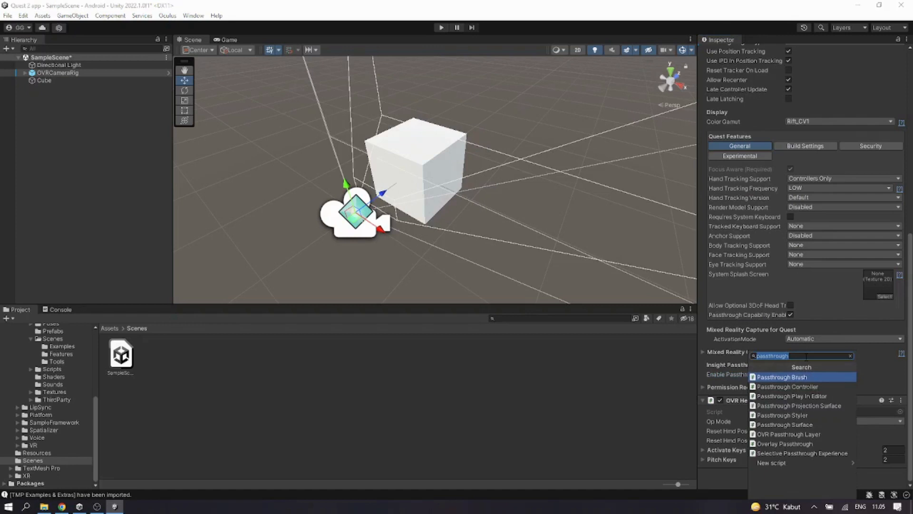
{"action": "type", "text": "passth"}
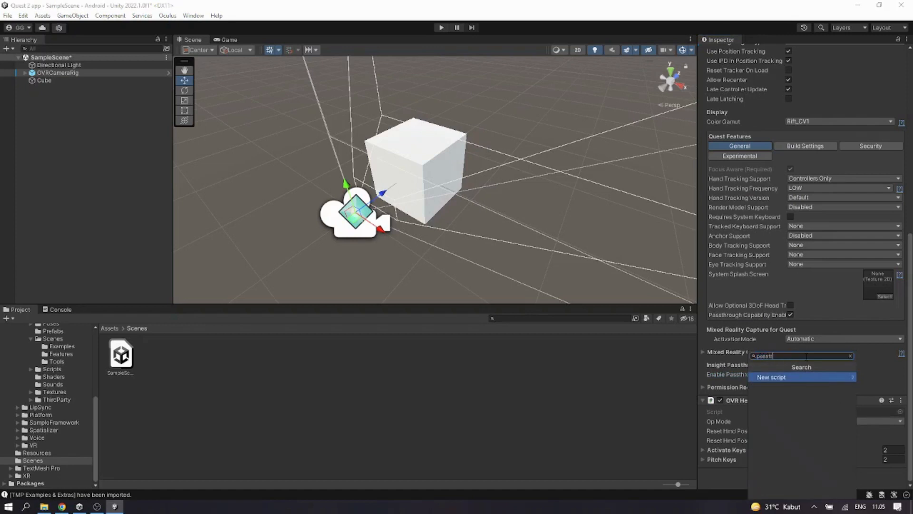
{"action": "key", "text": "BackSpace"}
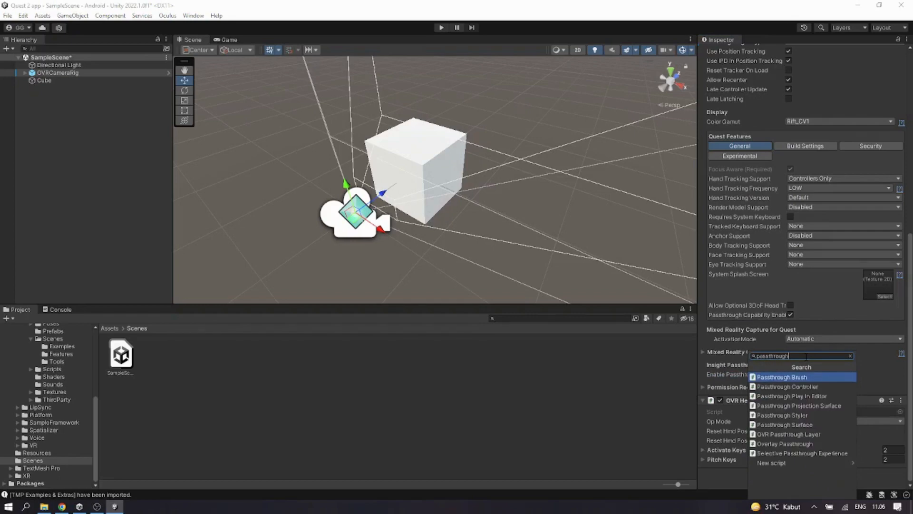
{"action": "left_click", "coordinate": [801, 434]}
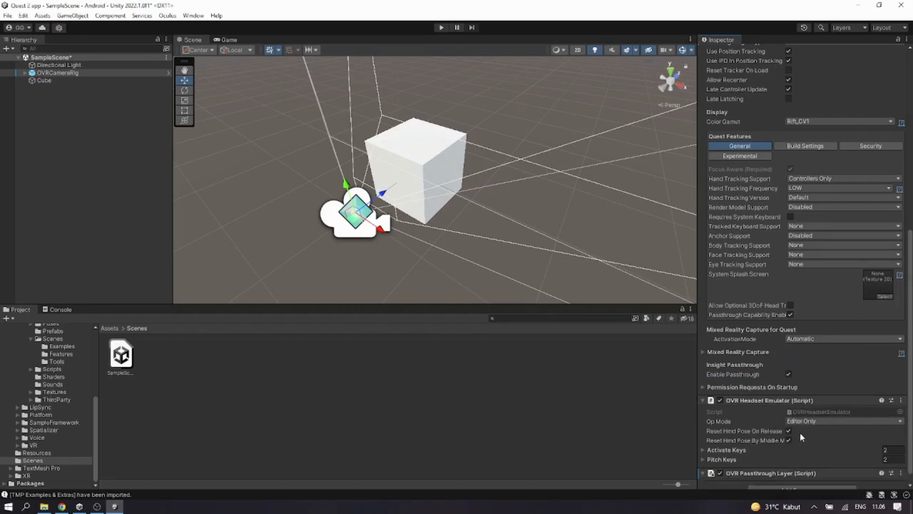
{"action": "scroll", "coordinate": [799, 419], "scroll_direction": "down", "scroll_amount": 4}
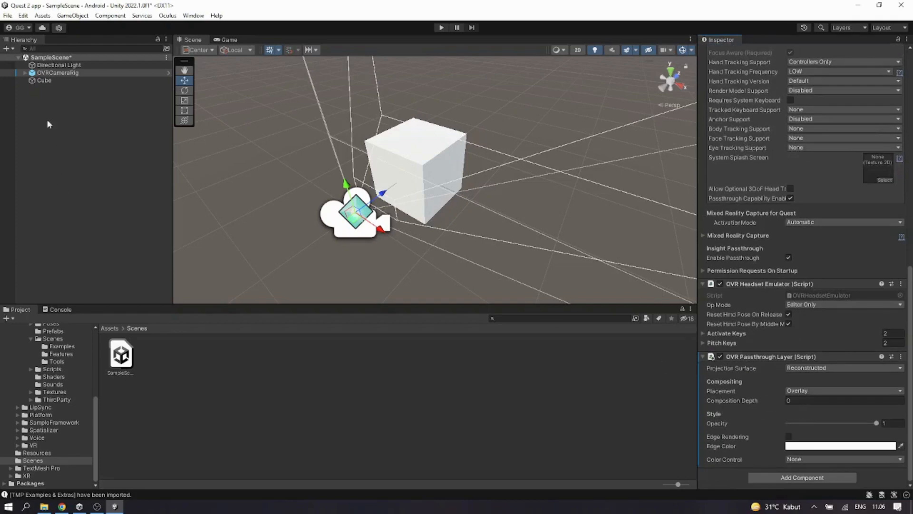
Expand OVRCameraRig with its TrackingSpace and OVRInteraction children, and review the passthrough components that can be added.
{"action": "left_click", "coordinate": [25, 73]}
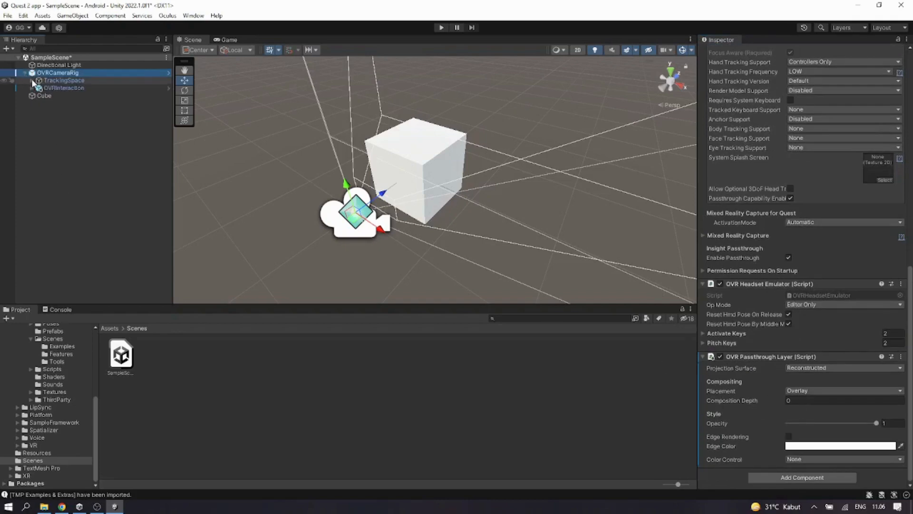
{"action": "left_click", "coordinate": [32, 80]}
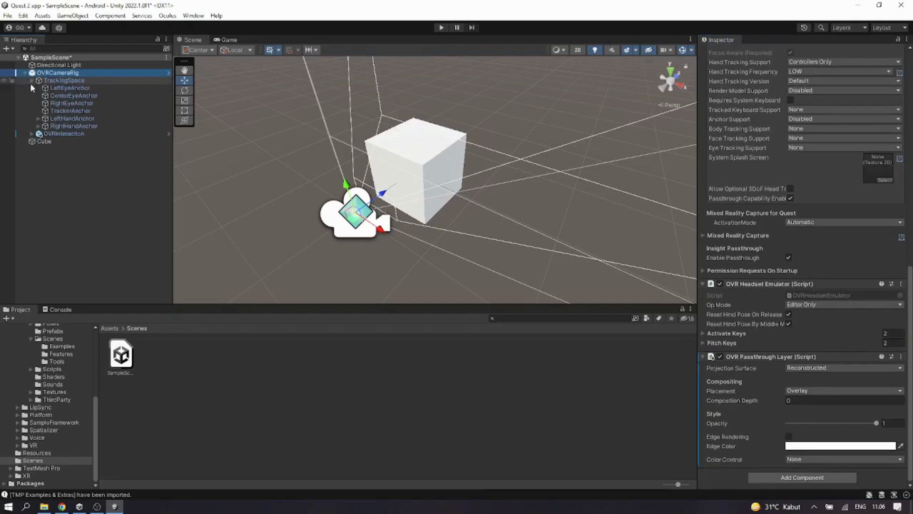
{"action": "left_click", "coordinate": [32, 133]}
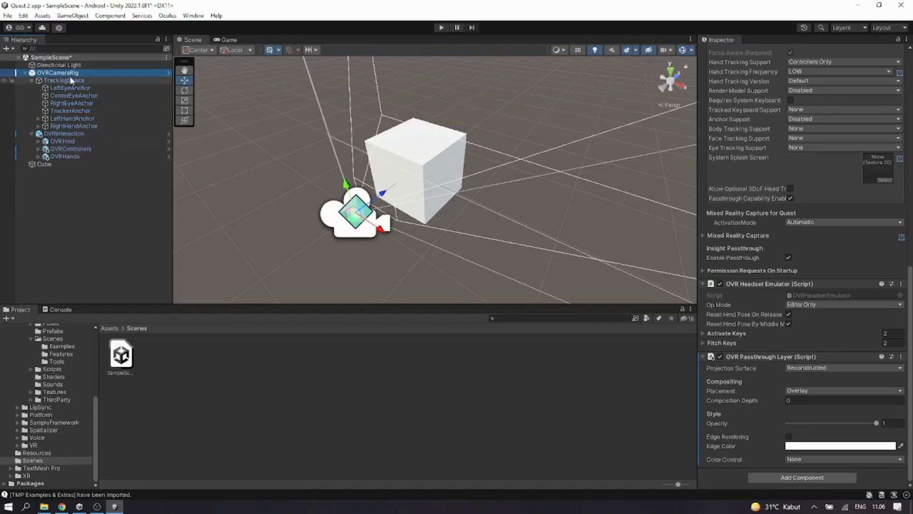
{"action": "left_click", "coordinate": [795, 477]}
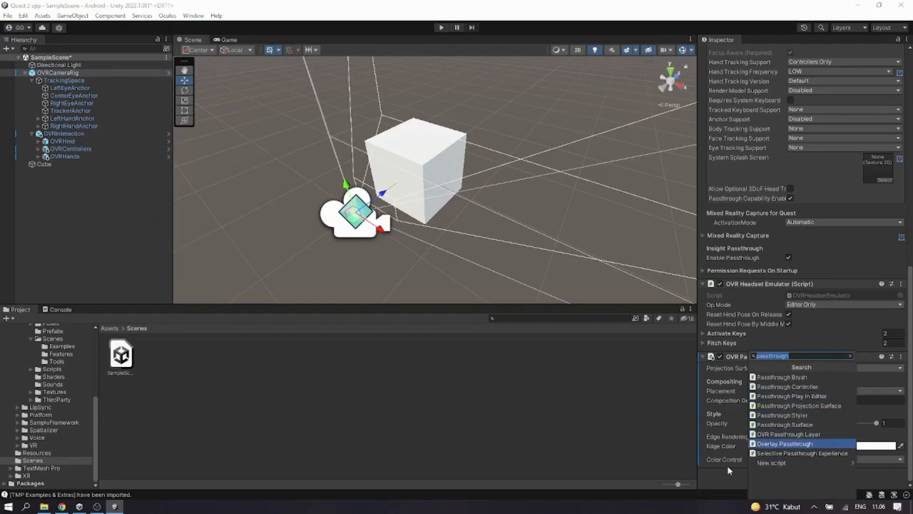
{"action": "left_click", "coordinate": [719, 478]}
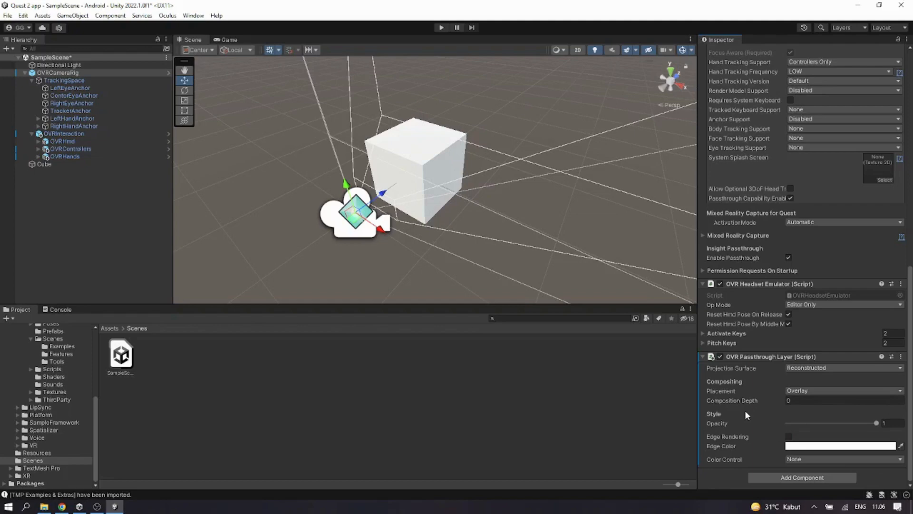
Set the OVR Passthrough Layer's Placement to Underlay and its Color Control to Grayscale To Color, keeping the default Colorize gradient.
{"action": "left_click", "coordinate": [798, 391]}
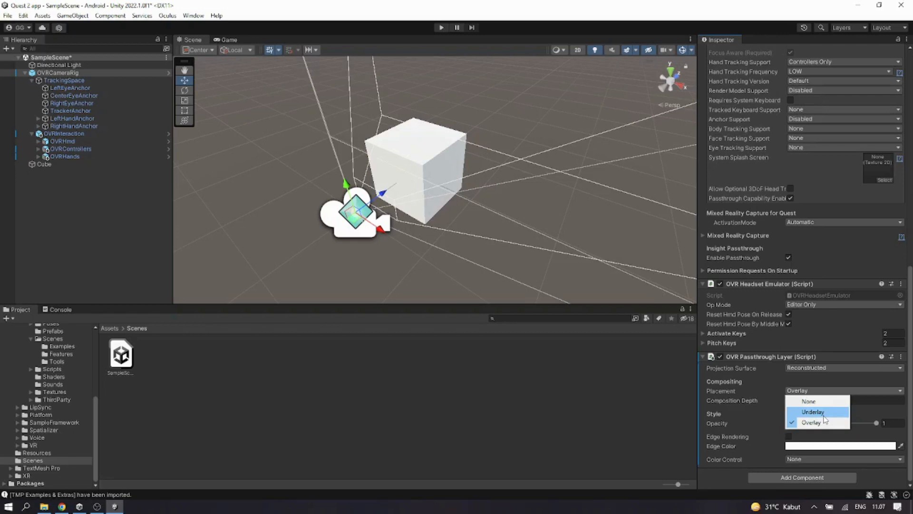
{"action": "left_click", "coordinate": [822, 413]}
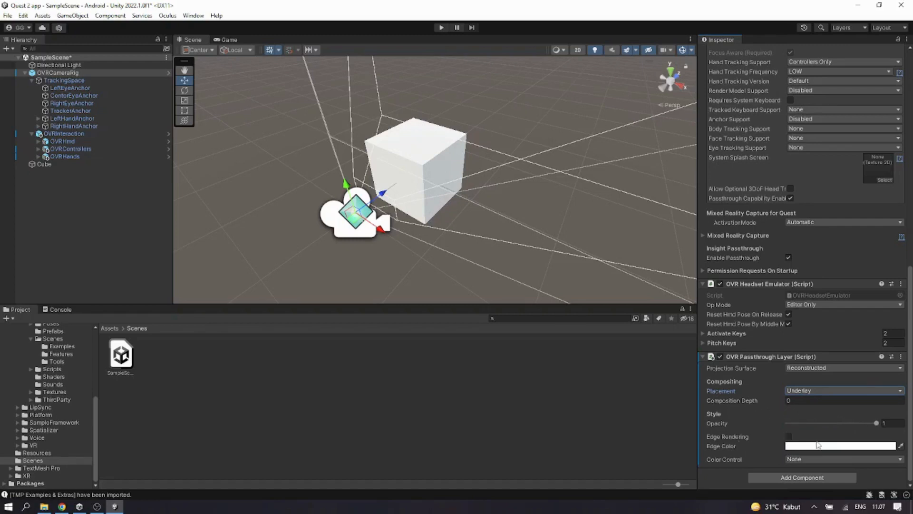
{"action": "mouse_move", "coordinate": [772, 437]}
{"action": "left_click", "coordinate": [814, 458]}
{"action": "left_click", "coordinate": [822, 458]}
{"action": "scroll", "coordinate": [841, 426], "scroll_direction": "down", "scroll_amount": 2}
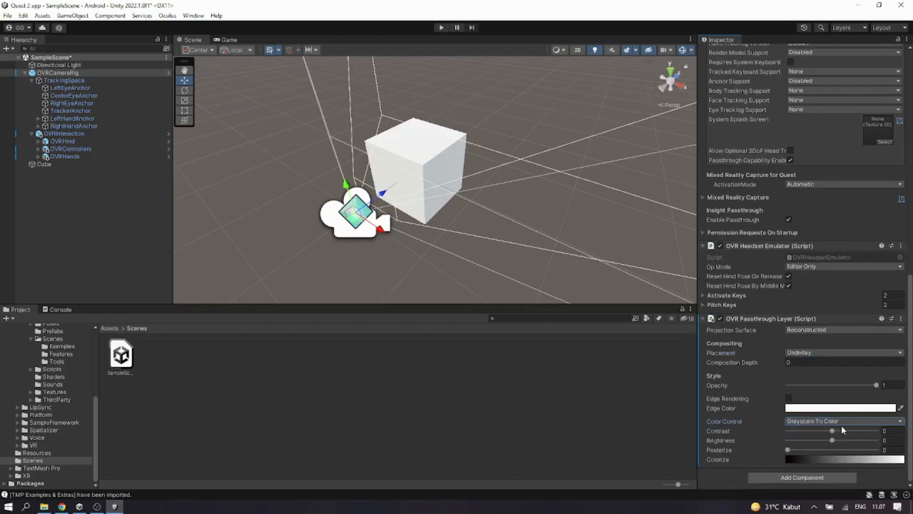
{"action": "left_click", "coordinate": [821, 458]}
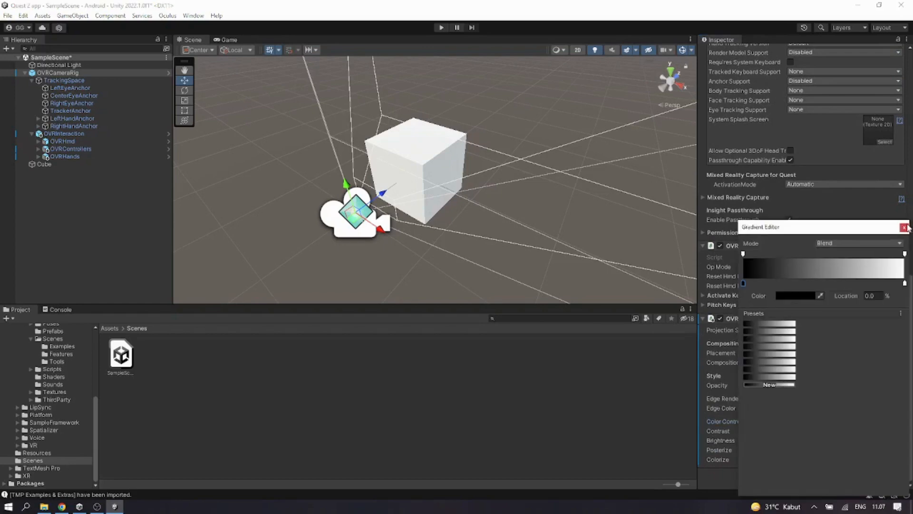
{"action": "left_click", "coordinate": [904, 228]}
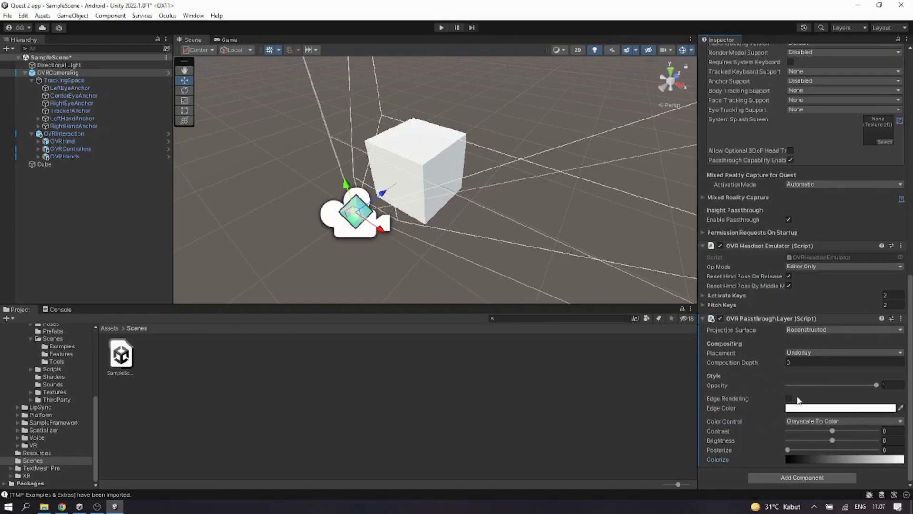
{"action": "scroll", "coordinate": [760, 330], "scroll_direction": "up", "scroll_amount": 10}
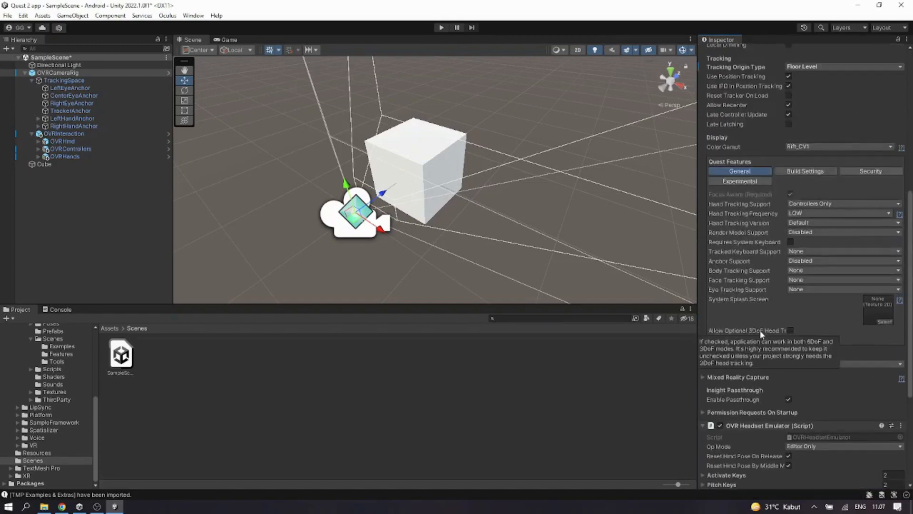
{"action": "left_click", "coordinate": [606, 236]}
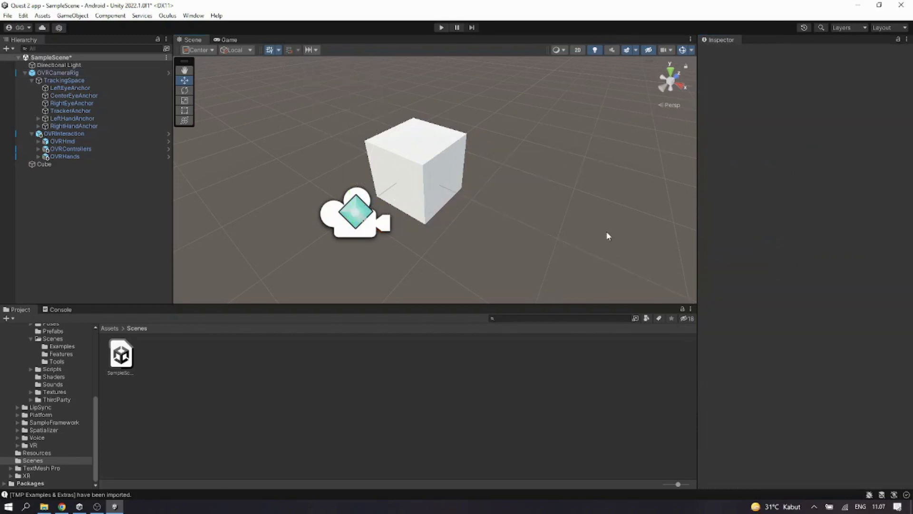
{"action": "right_click_drag", "start_coordinate": [606, 236], "coordinate": [548, 202]}
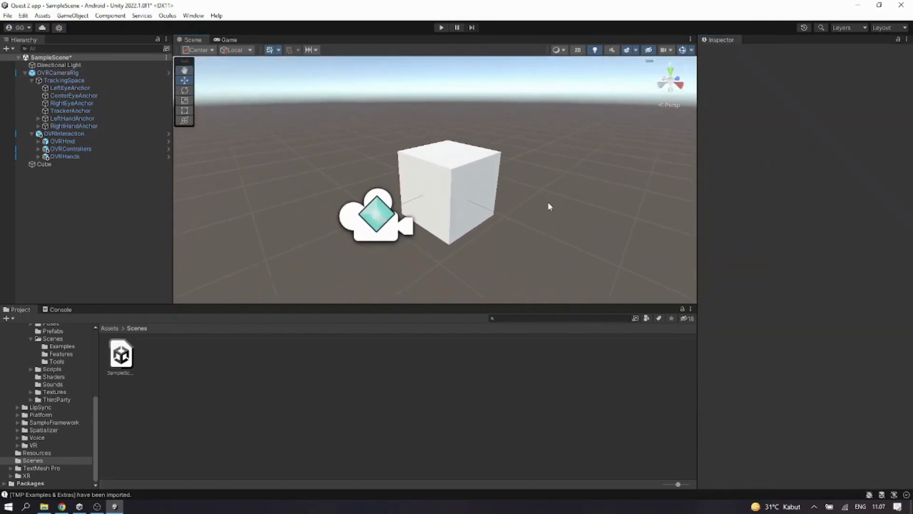
Save SampleScene with the OVRCameraRig passthrough changes and clear the object selection.
{"action": "left_click", "coordinate": [45, 73]}
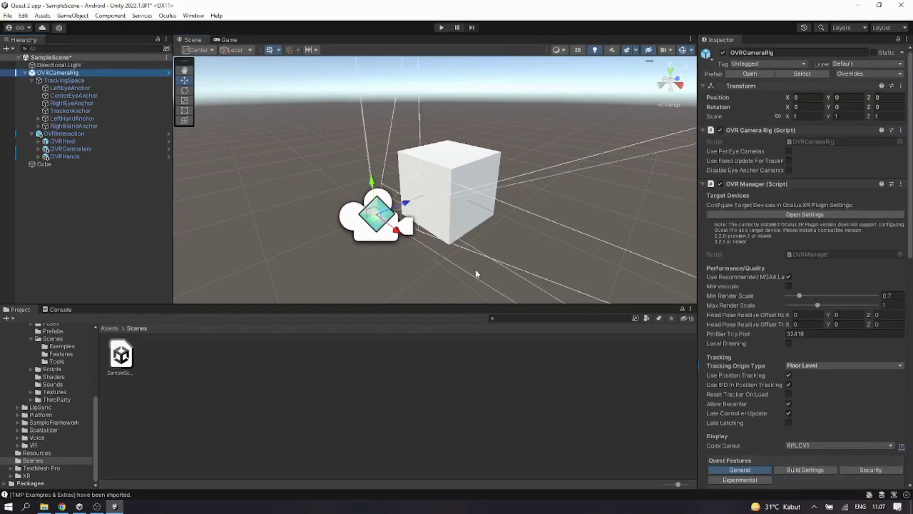
{"action": "key", "text": "ctrl+s"}
{"action": "left_click_drag", "start_coordinate": [470, 178], "coordinate": [462, 151], "text": "alt"}
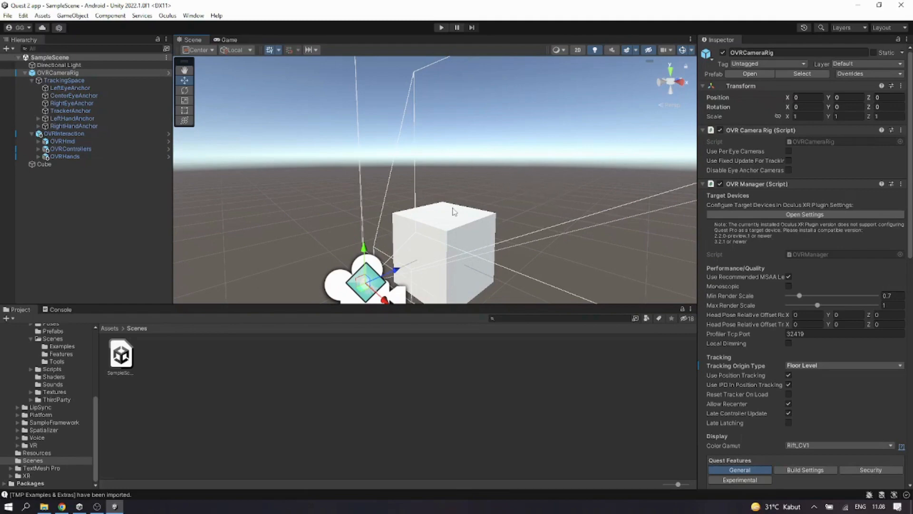
{"action": "left_click", "coordinate": [271, 145]}
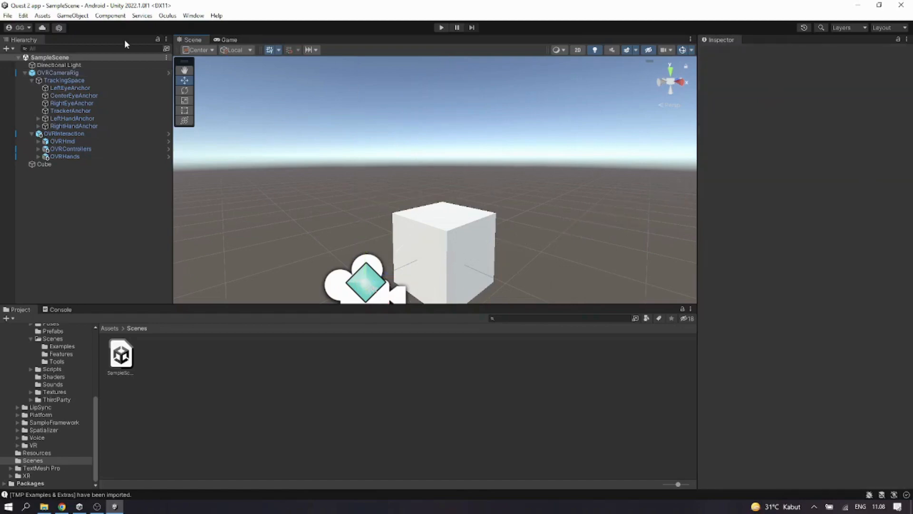
{"action": "left_click", "coordinate": [194, 16]}
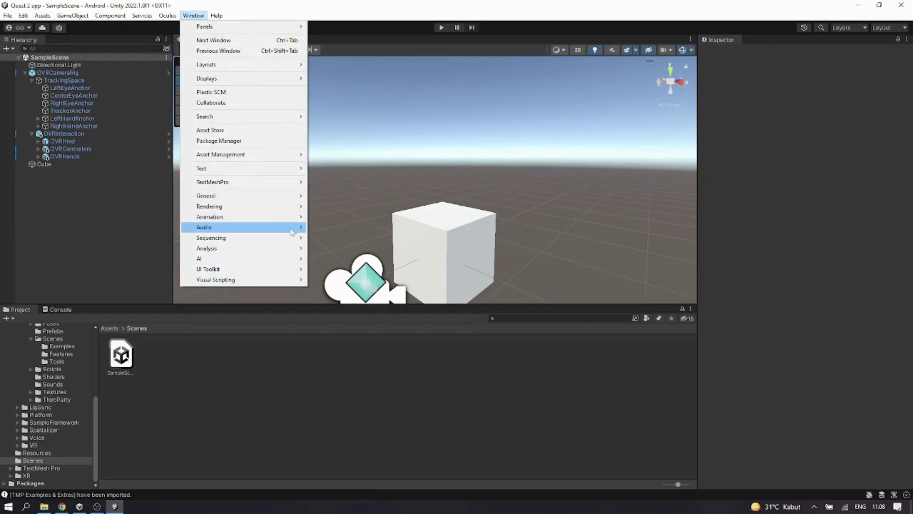
{"action": "mouse_move", "coordinate": [291, 228]}
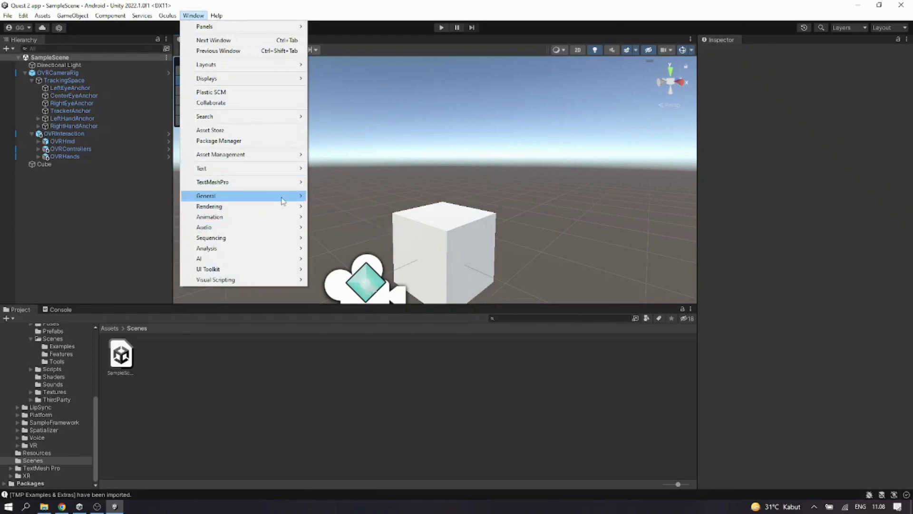
{"action": "mouse_move", "coordinate": [282, 212]}
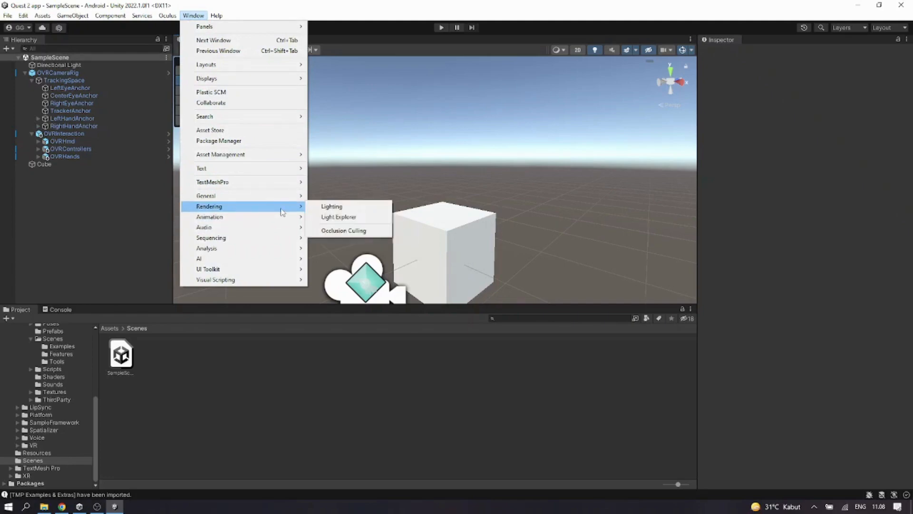
{"action": "left_click", "coordinate": [377, 136]}
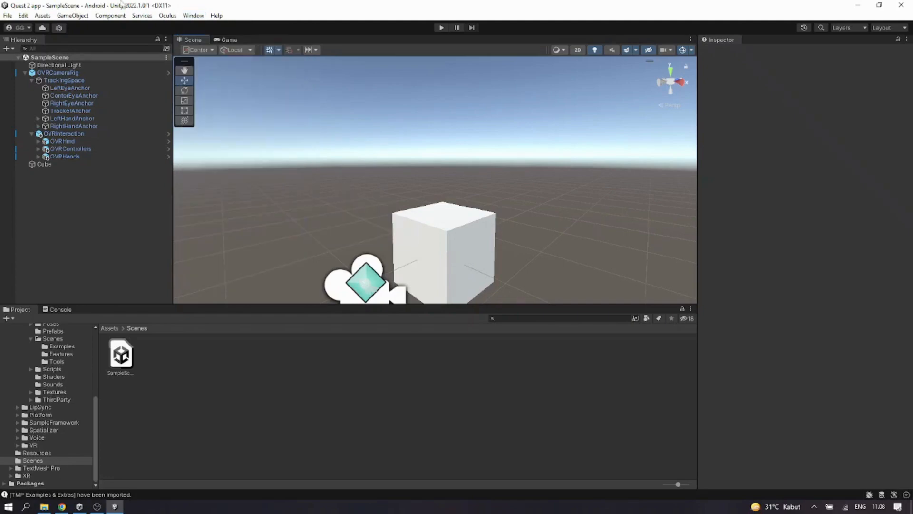
Review the Quest issues in the OVR Performance Lint Tool, including the skybox clearing recommendation, and close the tool.
{"action": "left_click", "coordinate": [167, 16]}
{"action": "mouse_move", "coordinate": [174, 31]}
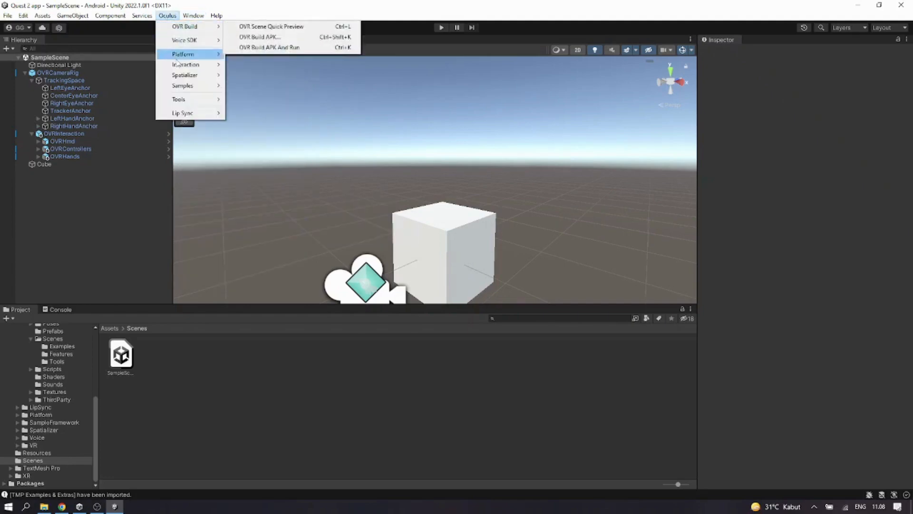
{"action": "mouse_move", "coordinate": [198, 102]}
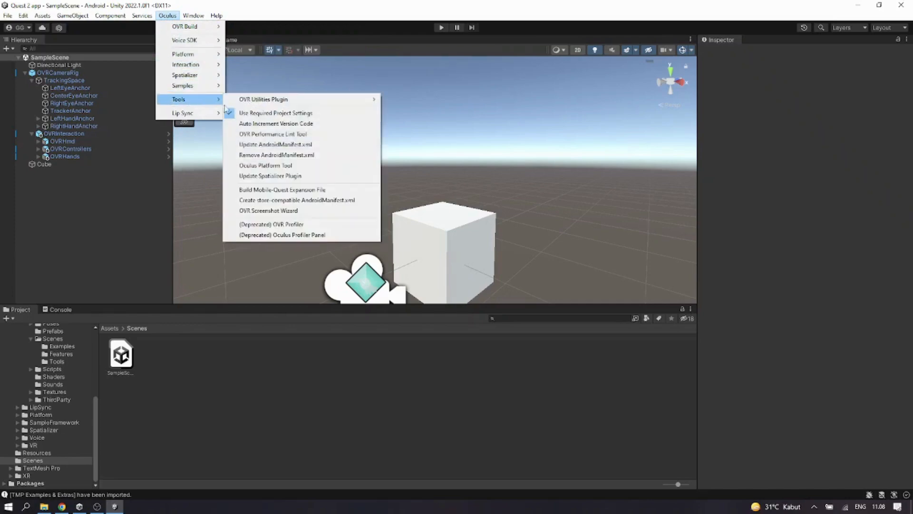
{"action": "left_click", "coordinate": [279, 135]}
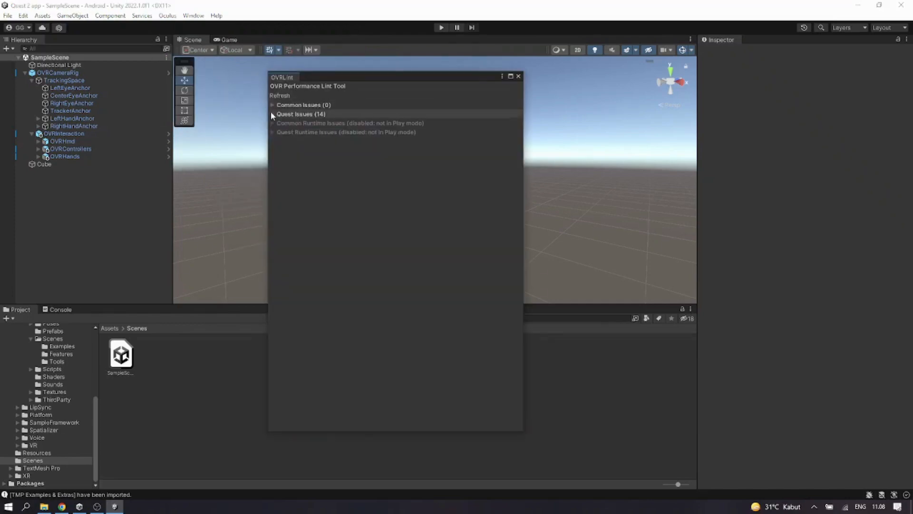
{"action": "left_click", "coordinate": [272, 113]}
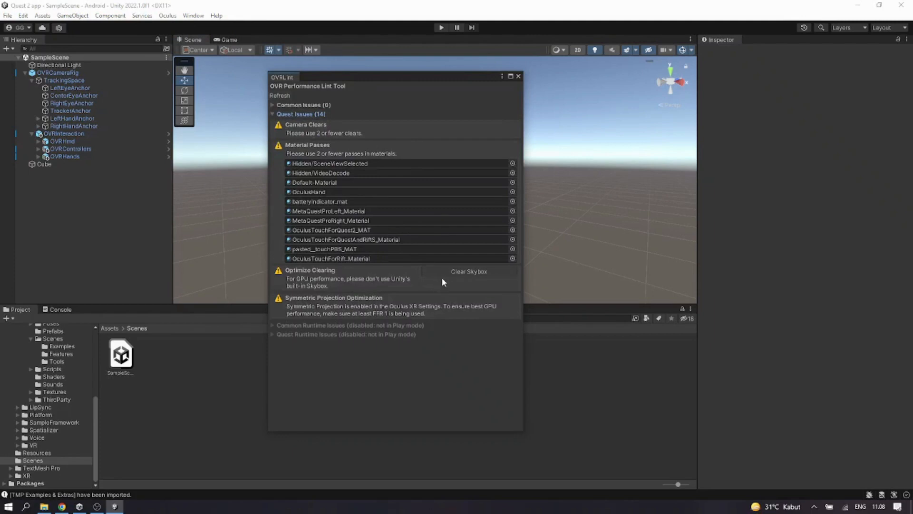
{"action": "left_click", "coordinate": [518, 76]}
Examine the scene's Environment lighting settings and the materials available for its skybox, leaving Default-Skybox assigned.
{"action": "left_click", "coordinate": [193, 16]}
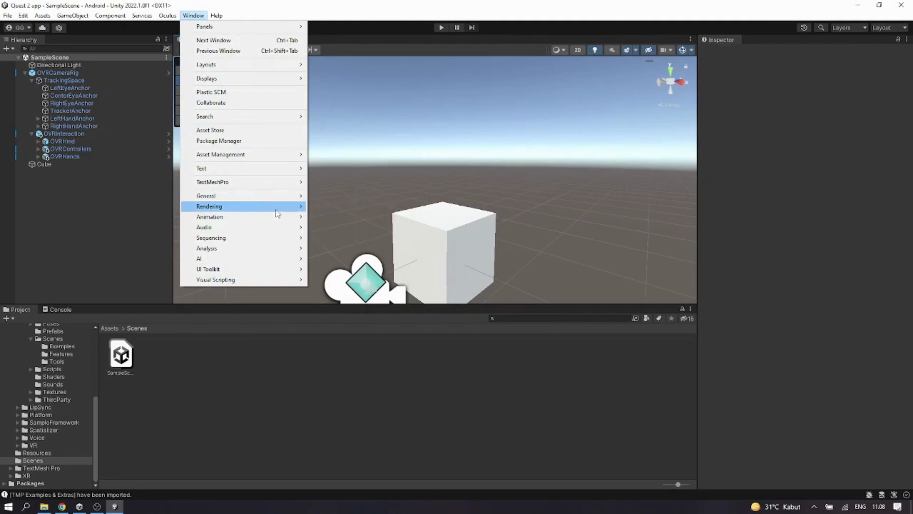
{"action": "mouse_move", "coordinate": [284, 214]}
{"action": "left_click", "coordinate": [328, 208]}
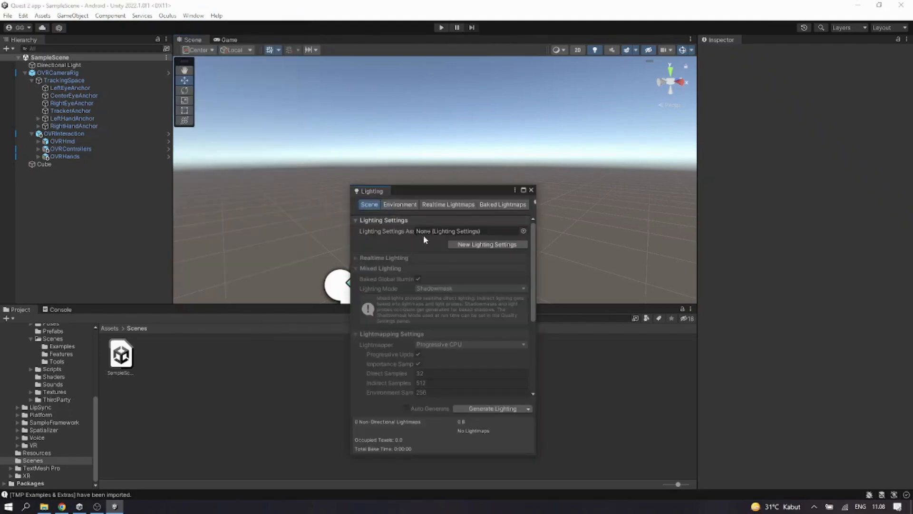
{"action": "left_click", "coordinate": [404, 205]}
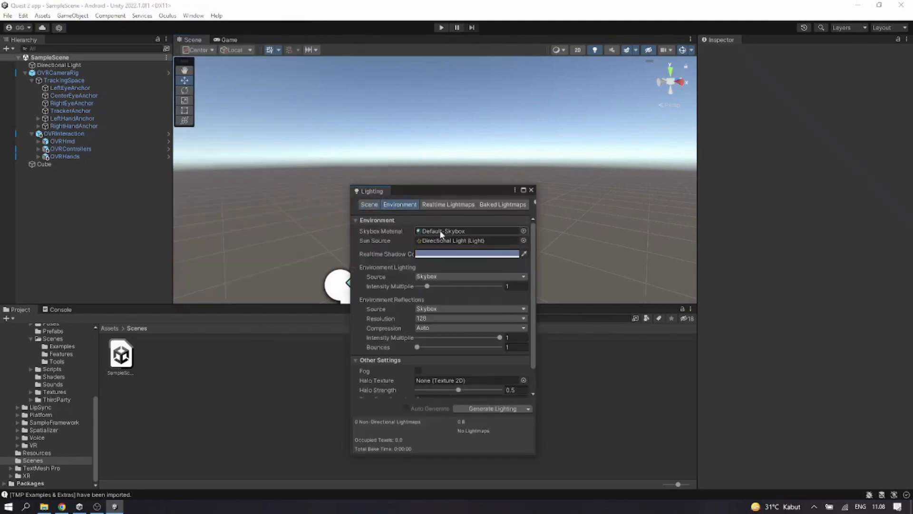
{"action": "left_click", "coordinate": [523, 231]}
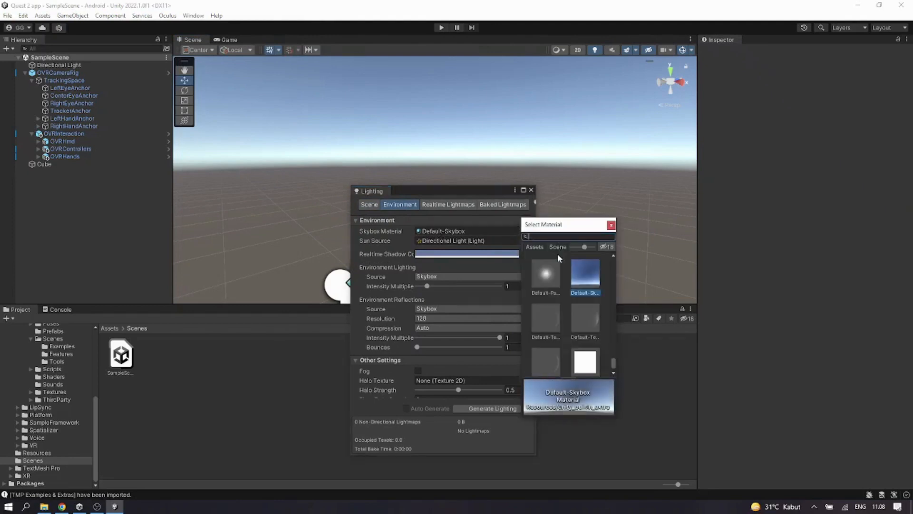
{"action": "left_click_drag", "start_coordinate": [615, 360], "coordinate": [615, 260]}
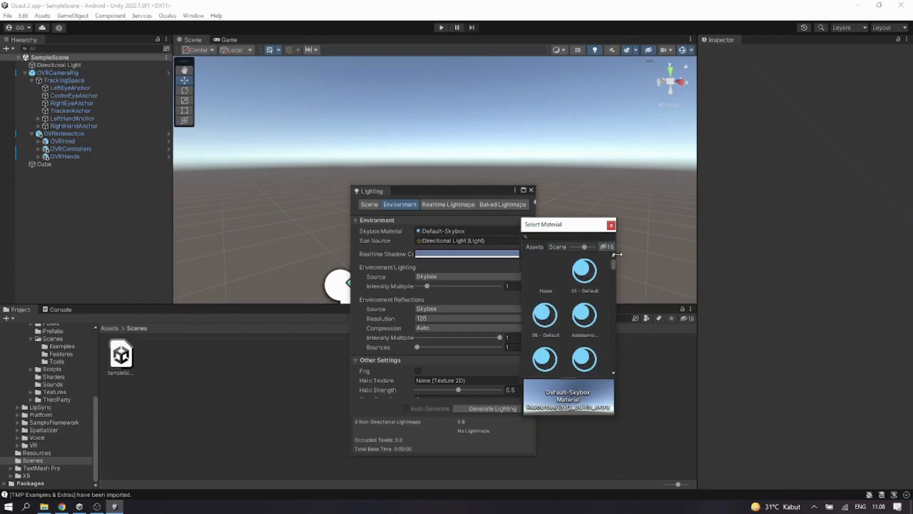
{"action": "left_click", "coordinate": [611, 225]}
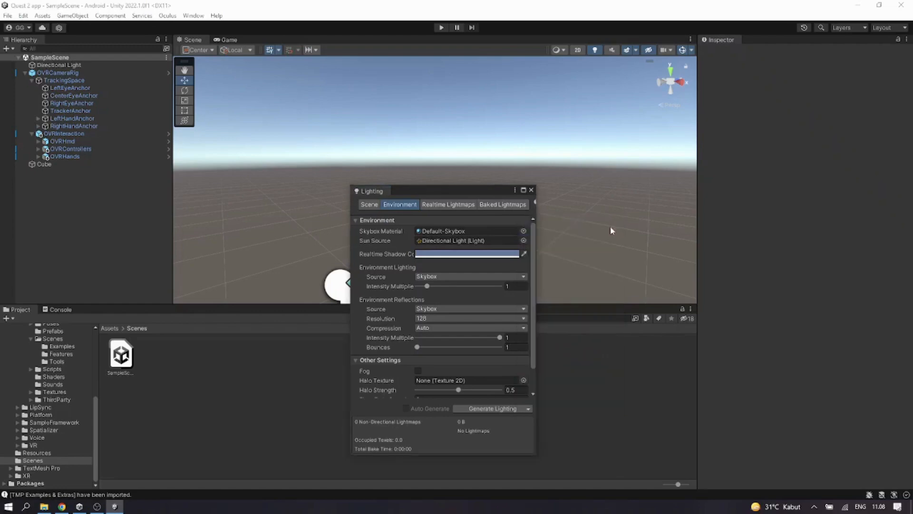
{"action": "left_click", "coordinate": [531, 189]}
Clear the scene's built-in skybox with the Optimize Clearing fix in the OVR Performance Lint Tool's Quest issues.
{"action": "left_click", "coordinate": [167, 15]}
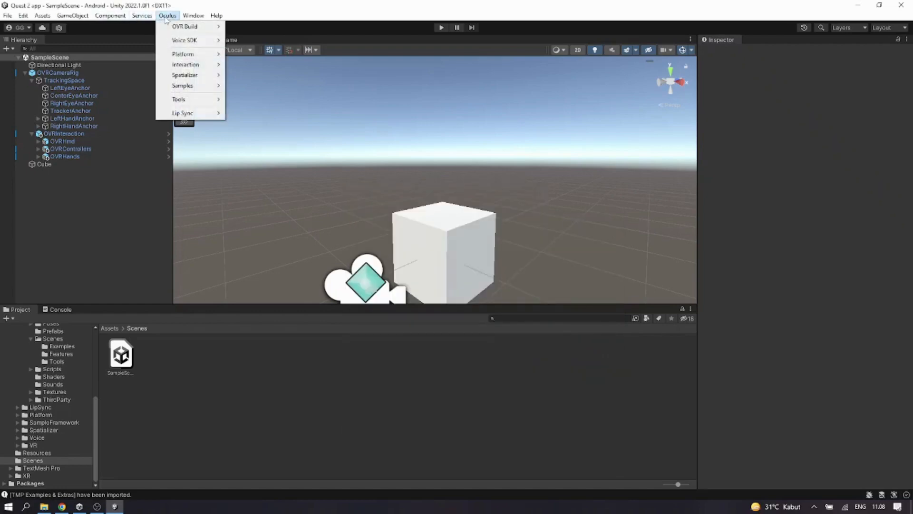
{"action": "mouse_move", "coordinate": [207, 100]}
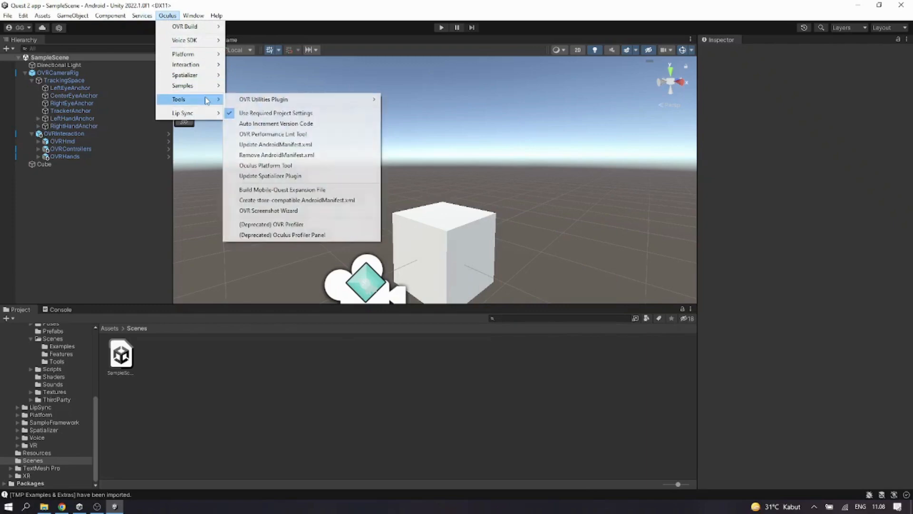
{"action": "left_click", "coordinate": [286, 136]}
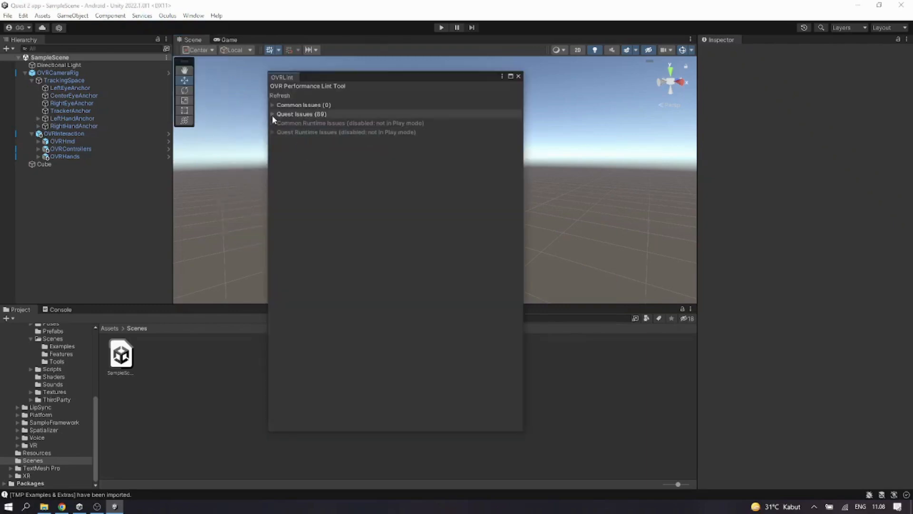
{"action": "left_click", "coordinate": [272, 115]}
{"action": "scroll", "coordinate": [344, 197], "scroll_direction": "down", "scroll_amount": 3}
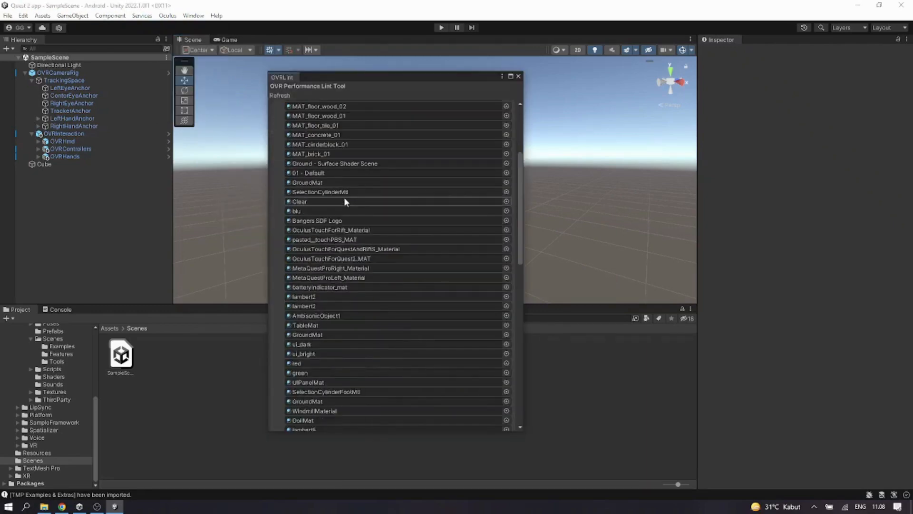
{"action": "scroll", "coordinate": [344, 197], "scroll_direction": "down", "scroll_amount": 15}
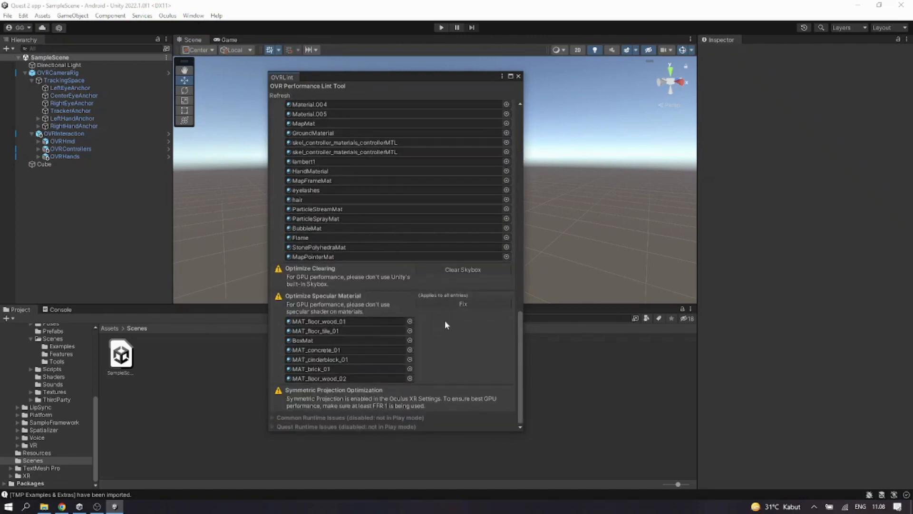
{"action": "left_click", "coordinate": [453, 271]}
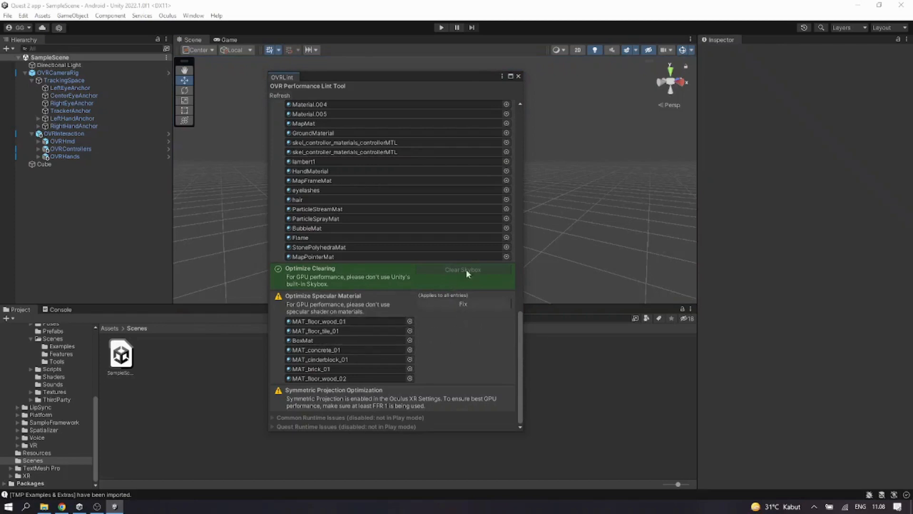
Apply the Optimize Specular Material fix to all listed materials, check the remaining Quest issues, and close the OVR Performance Lint Tool.
{"action": "scroll", "coordinate": [447, 252], "scroll_direction": "up", "scroll_amount": 15}
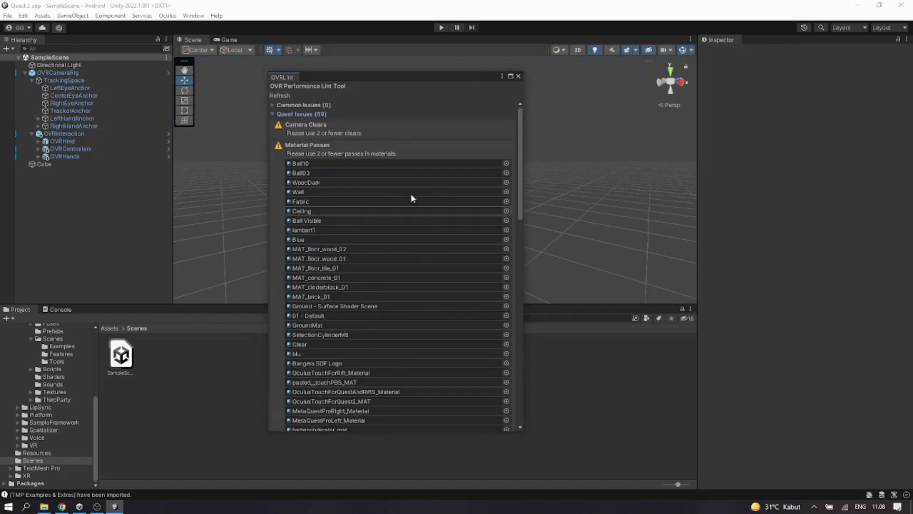
{"action": "scroll", "coordinate": [427, 169], "scroll_direction": "down", "scroll_amount": 1}
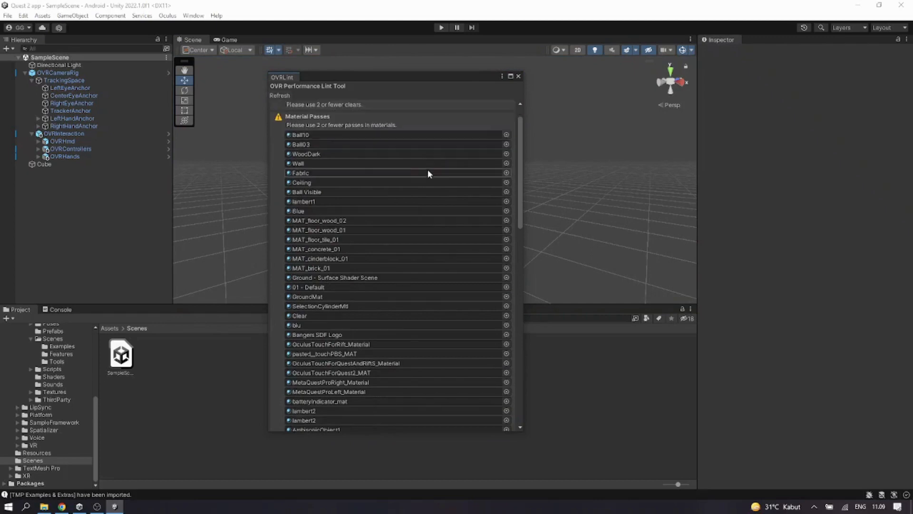
{"action": "scroll", "coordinate": [427, 178], "scroll_direction": "down", "scroll_amount": 20}
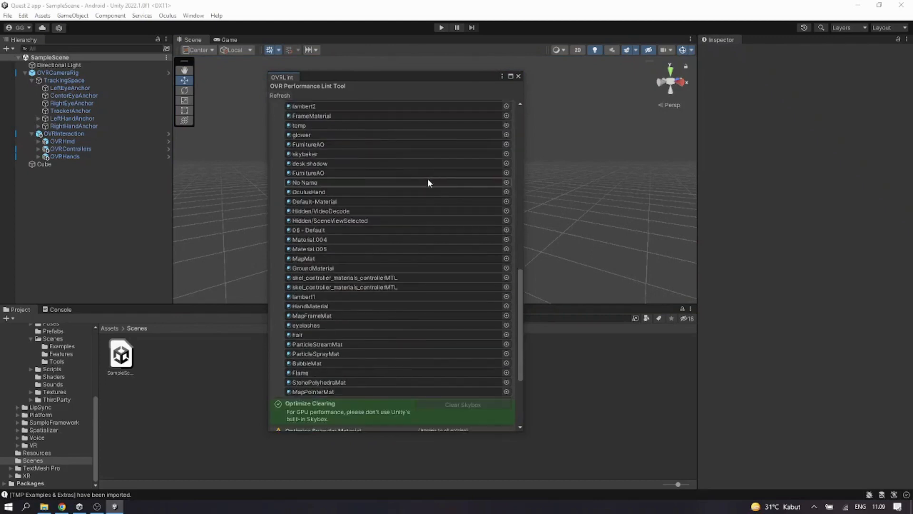
{"action": "left_click", "coordinate": [477, 307]}
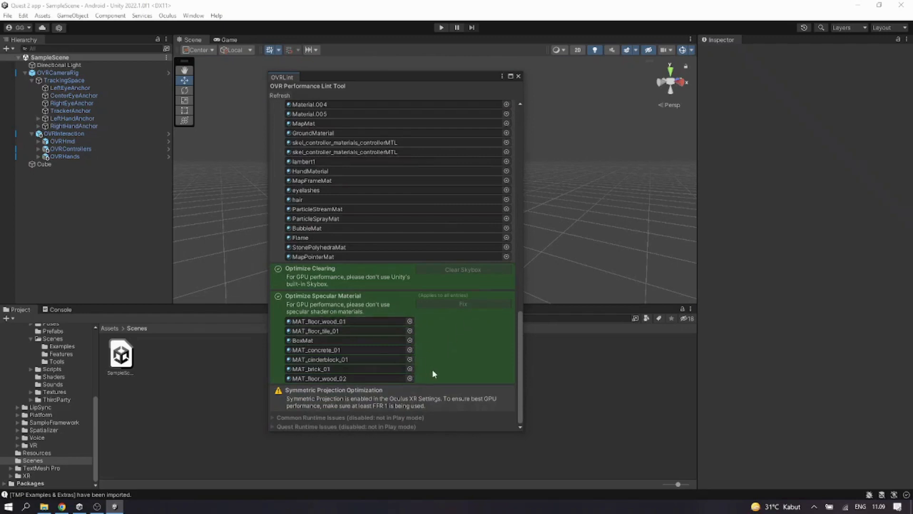
{"action": "scroll", "coordinate": [439, 365], "scroll_direction": "up", "scroll_amount": 7}
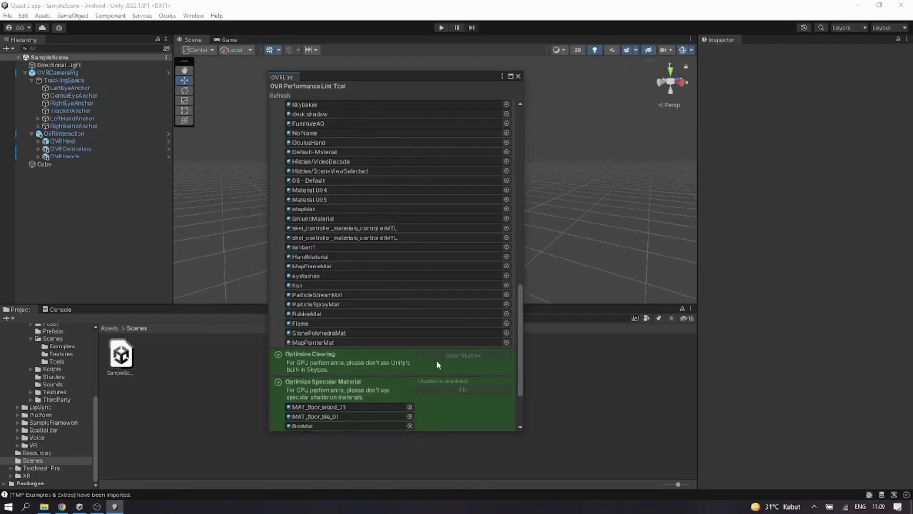
{"action": "scroll", "coordinate": [438, 365], "scroll_direction": "up", "scroll_amount": 8}
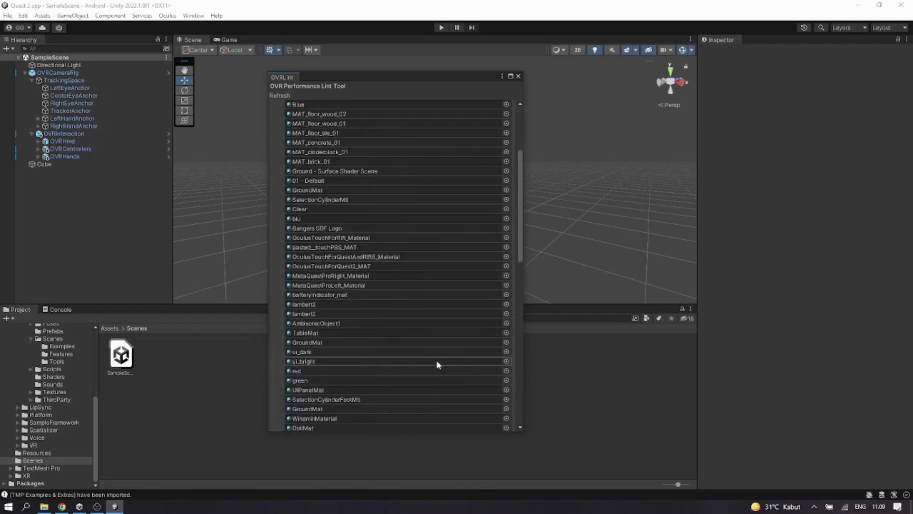
{"action": "scroll", "coordinate": [431, 360], "scroll_direction": "down", "scroll_amount": 14}
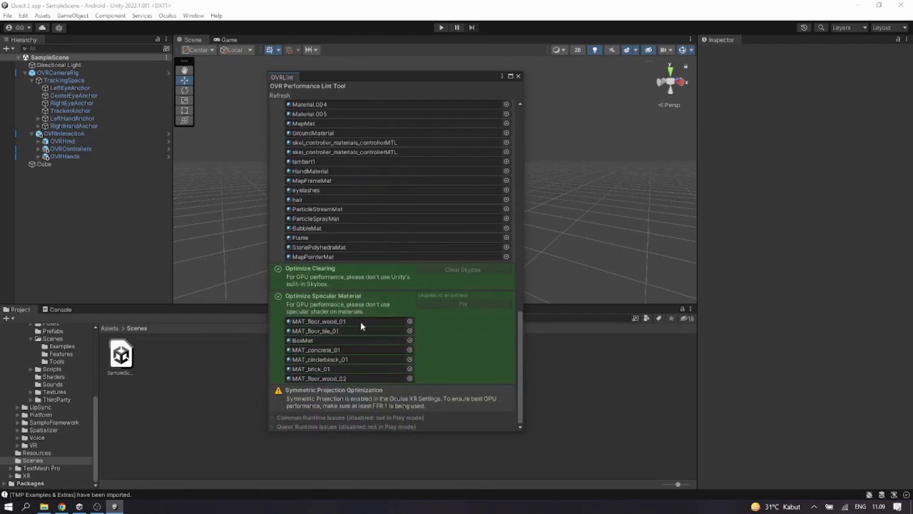
{"action": "left_click", "coordinate": [518, 77]}
{"action": "middle_click_drag", "start_coordinate": [521, 163], "coordinate": [509, 140]}
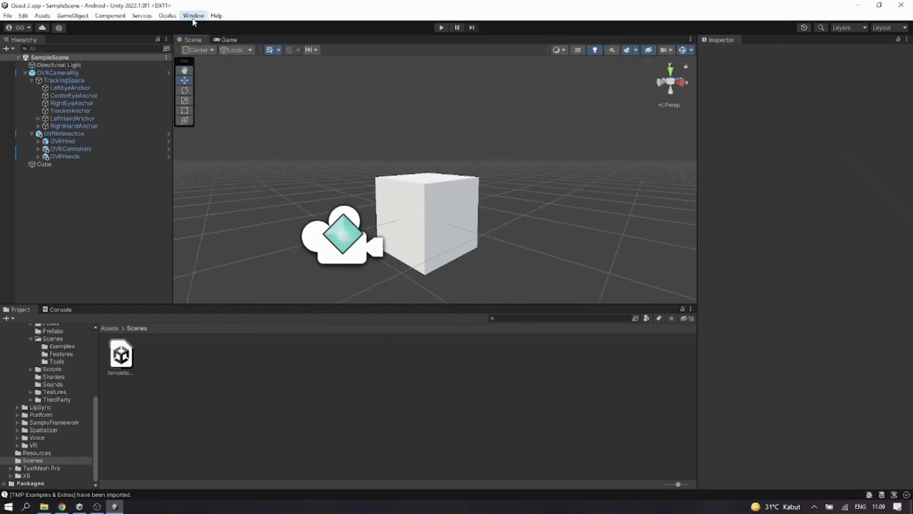
Assign Default-Skybox as the skybox material in the scene's Environment lighting settings.
{"action": "left_click", "coordinate": [193, 15]}
{"action": "mouse_move", "coordinate": [281, 207]}
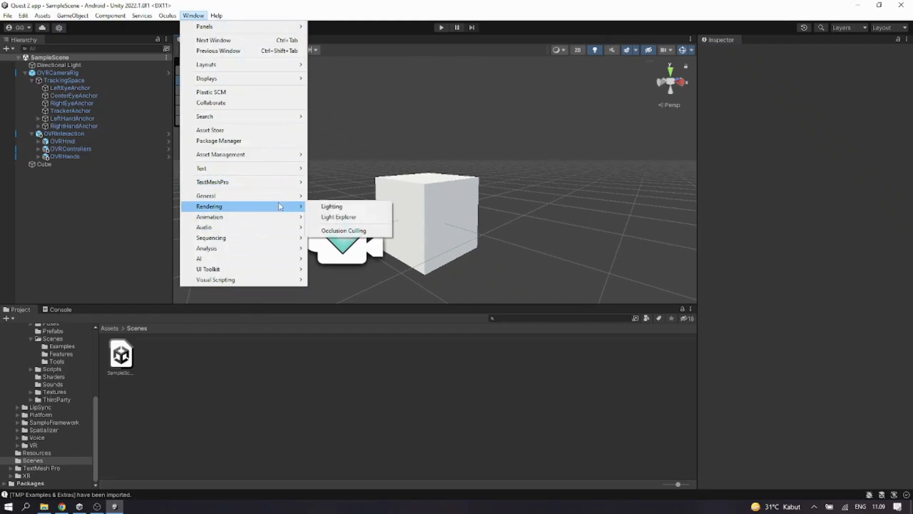
{"action": "left_click", "coordinate": [328, 208]}
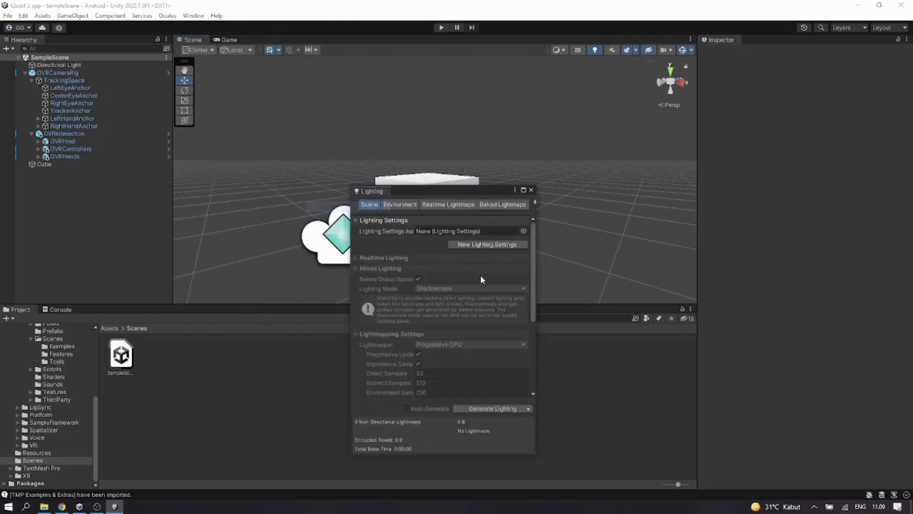
{"action": "left_click", "coordinate": [402, 204]}
{"action": "left_click", "coordinate": [524, 231]}
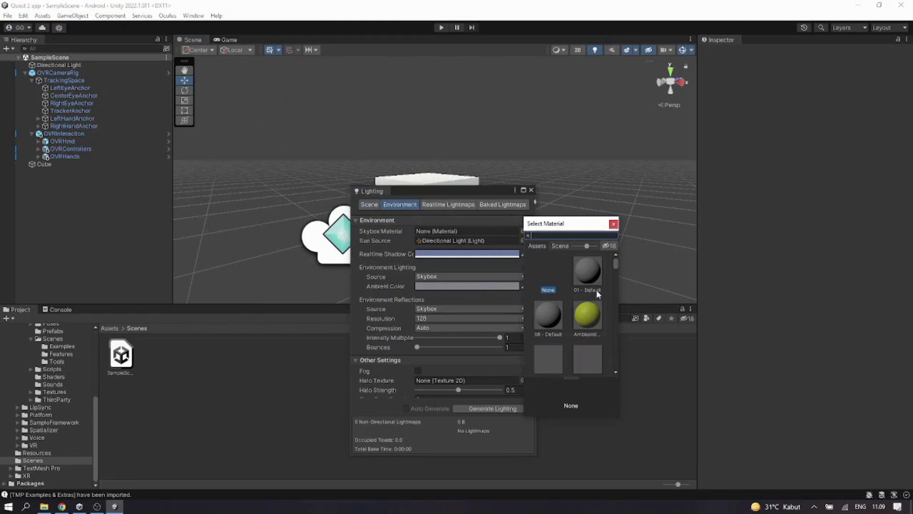
{"action": "left_click_drag", "start_coordinate": [615, 266], "coordinate": [617, 368]}
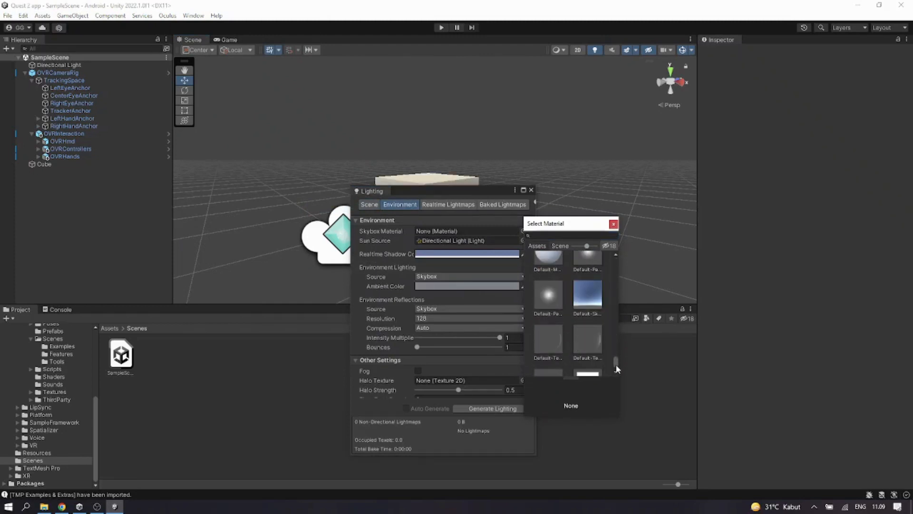
{"action": "left_click", "coordinate": [590, 299]}
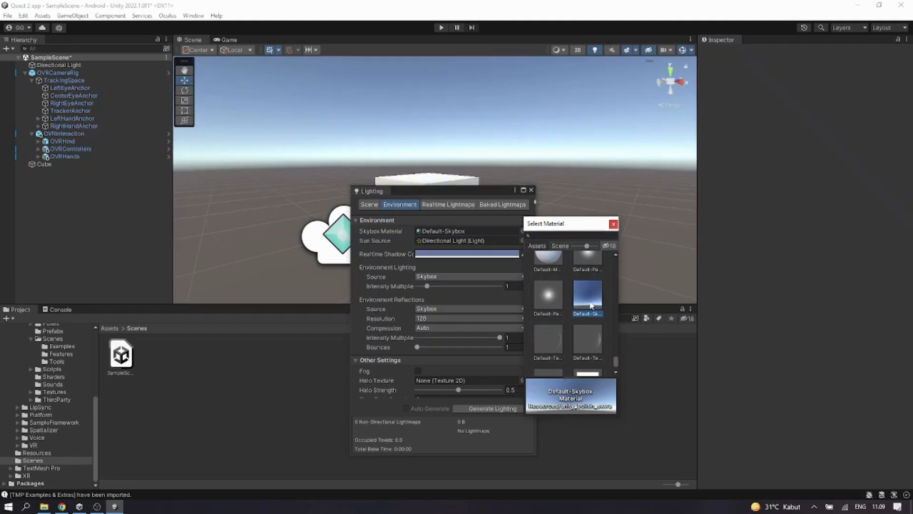
Set the scene's skybox material to None, close the Lighting window and save the scene.
{"action": "left_click_drag", "start_coordinate": [616, 361], "coordinate": [612, 251]}
{"action": "left_click", "coordinate": [548, 269]}
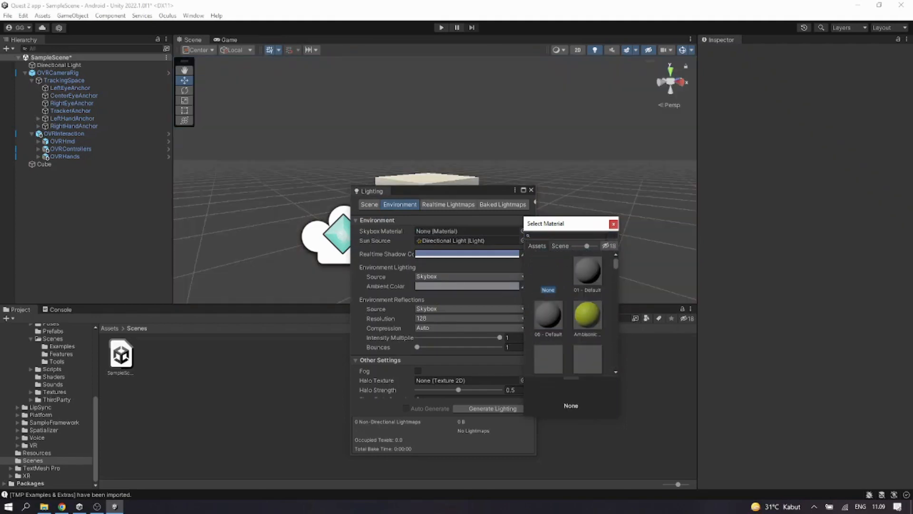
{"action": "left_click", "coordinate": [613, 224]}
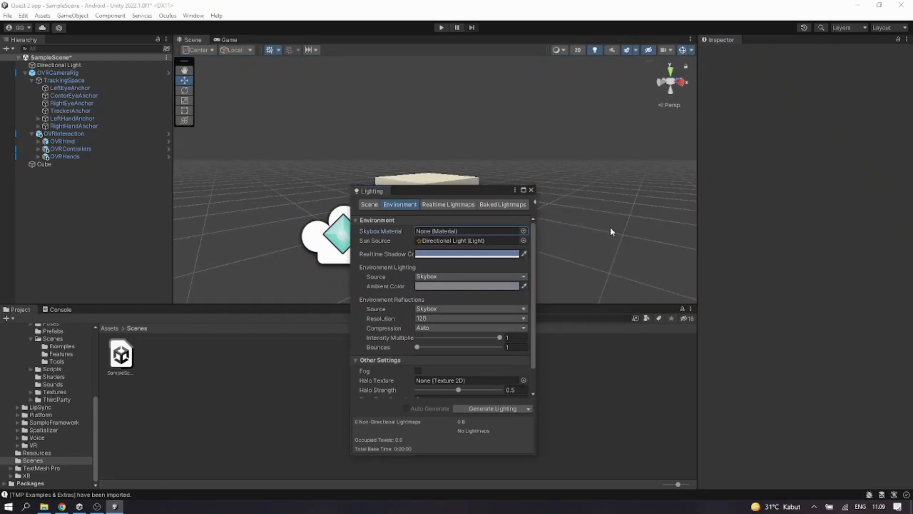
{"action": "left_click", "coordinate": [532, 190]}
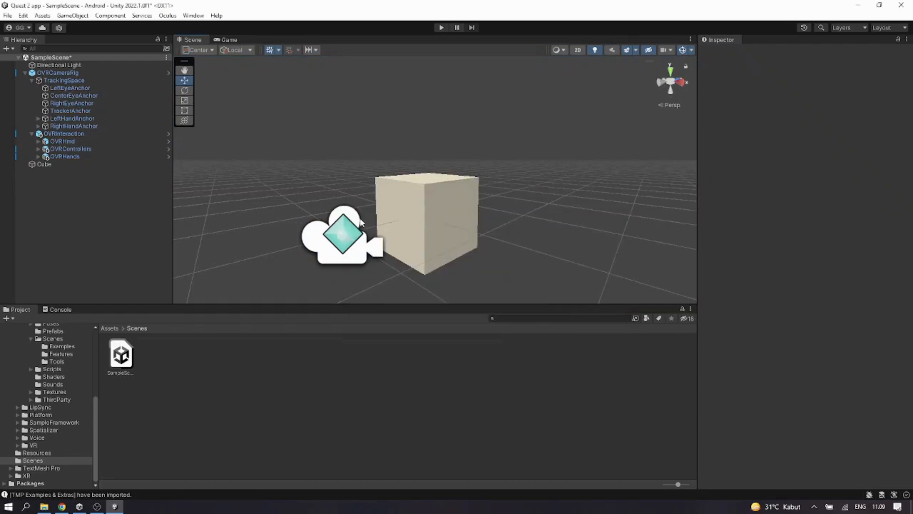
{"action": "middle_click_drag", "start_coordinate": [336, 193], "coordinate": [341, 192]}
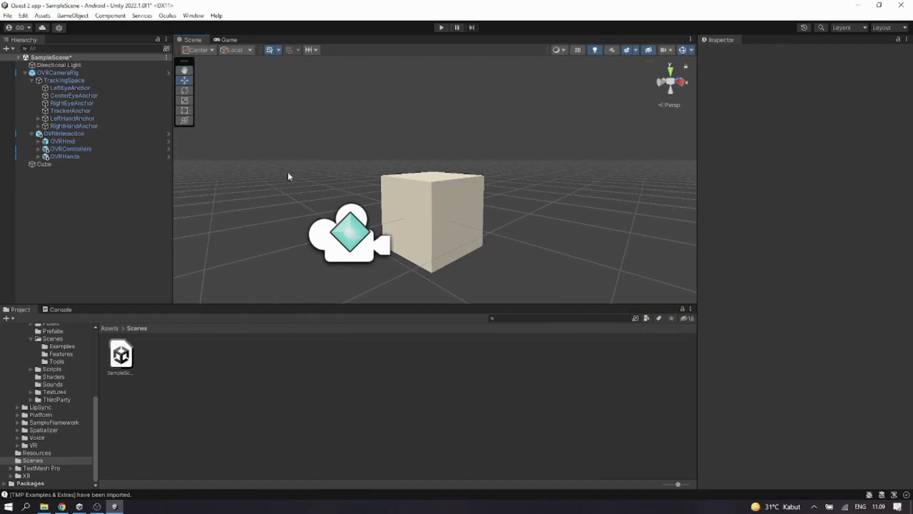
{"action": "key", "text": "ctrl+s"}
Build SampleScene for Android as an APK named "ovr quest 2" in the build folder on drive D.
{"action": "left_click", "coordinate": [7, 16]}
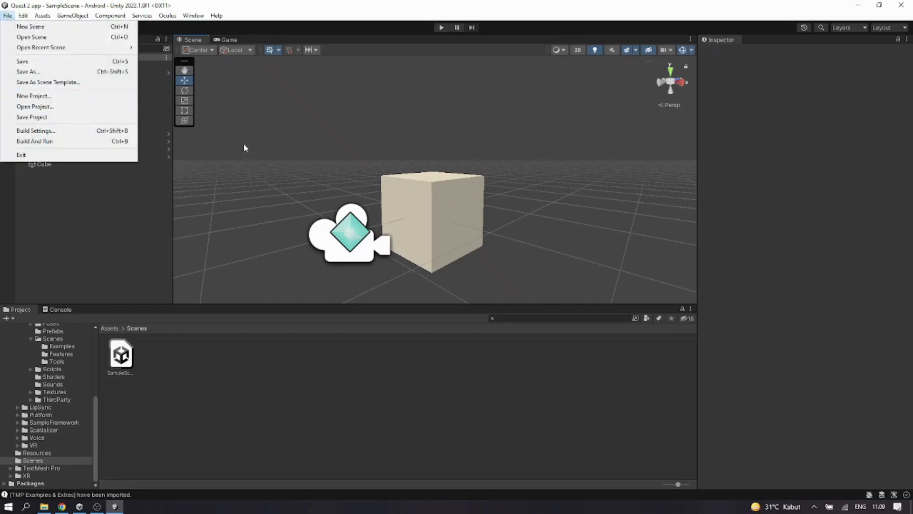
{"action": "left_click", "coordinate": [66, 133]}
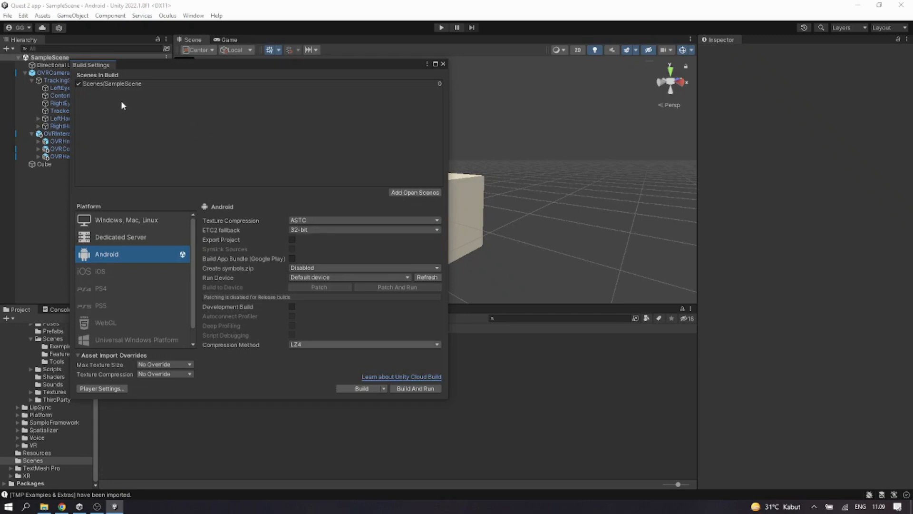
{"action": "left_click", "coordinate": [122, 84]}
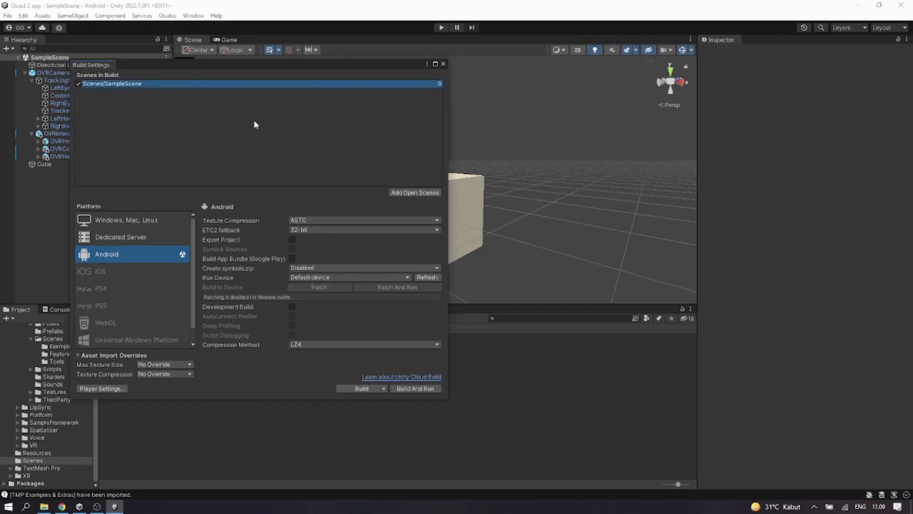
{"action": "left_click", "coordinate": [363, 390]}
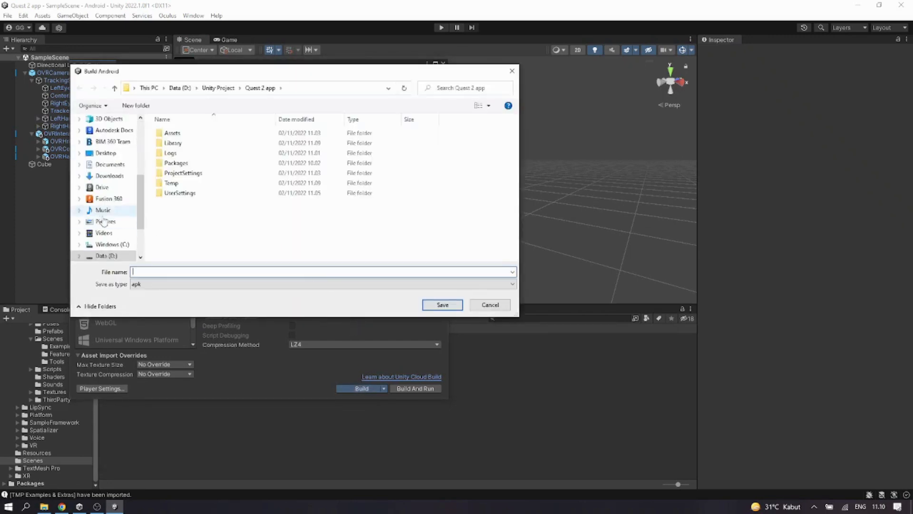
{"action": "scroll", "coordinate": [104, 222], "scroll_direction": "up", "scroll_amount": 2}
{"action": "scroll", "coordinate": [126, 232], "scroll_direction": "down", "scroll_amount": 2}
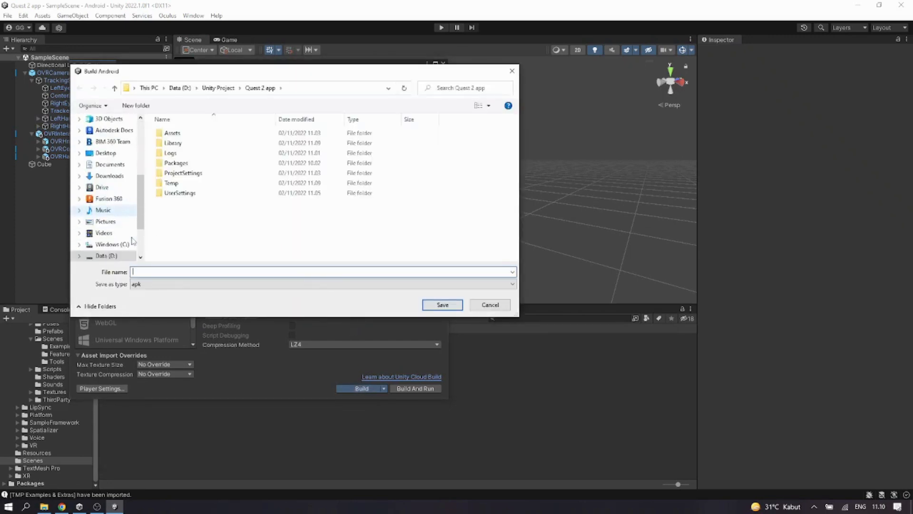
{"action": "left_click", "coordinate": [180, 88]}
{"action": "double_click", "coordinate": [180, 143]}
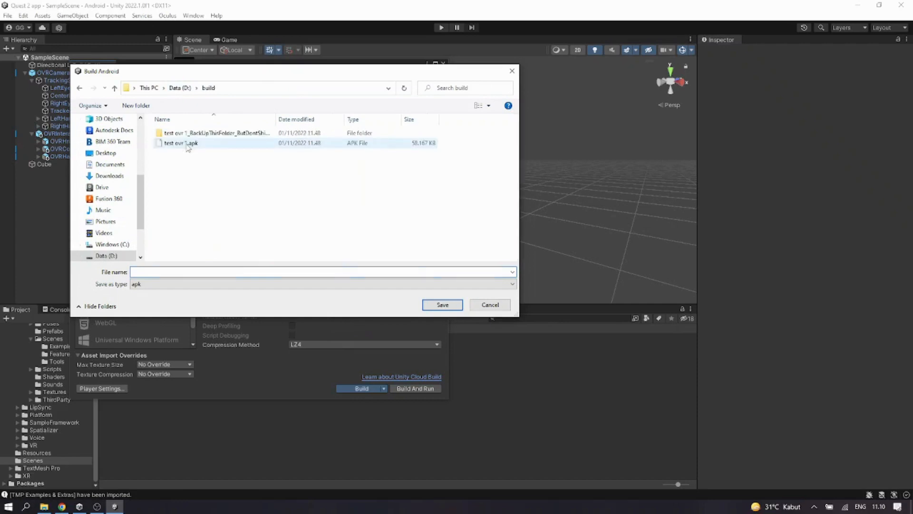
{"action": "left_click", "coordinate": [251, 272]}
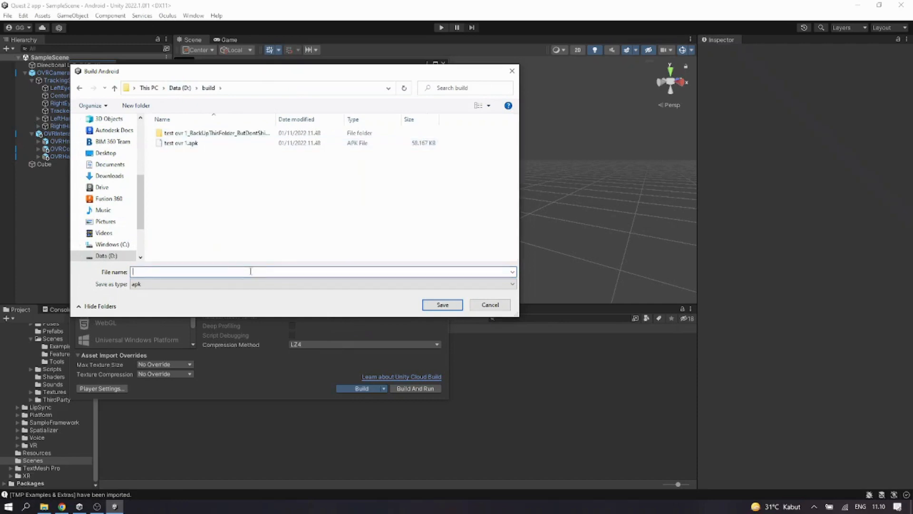
{"action": "type", "text": "ovr quest 2"}
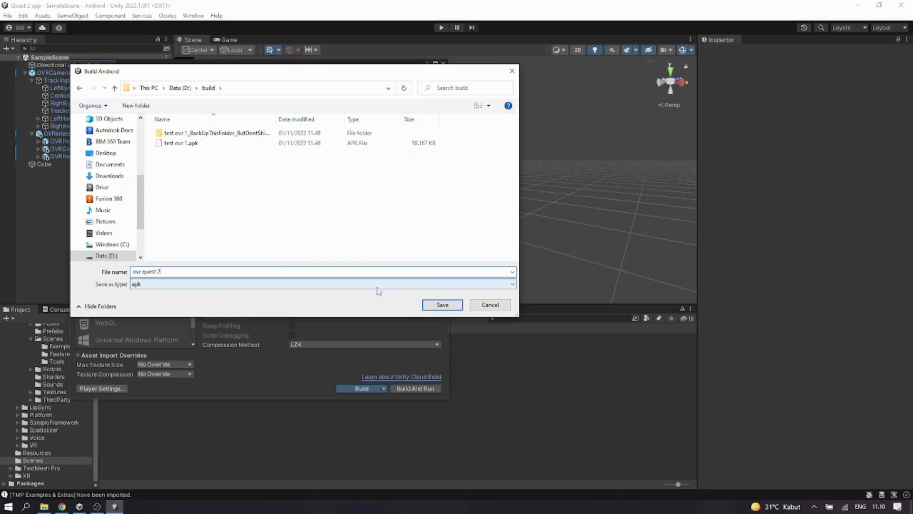
{"action": "left_click", "coordinate": [442, 304]}
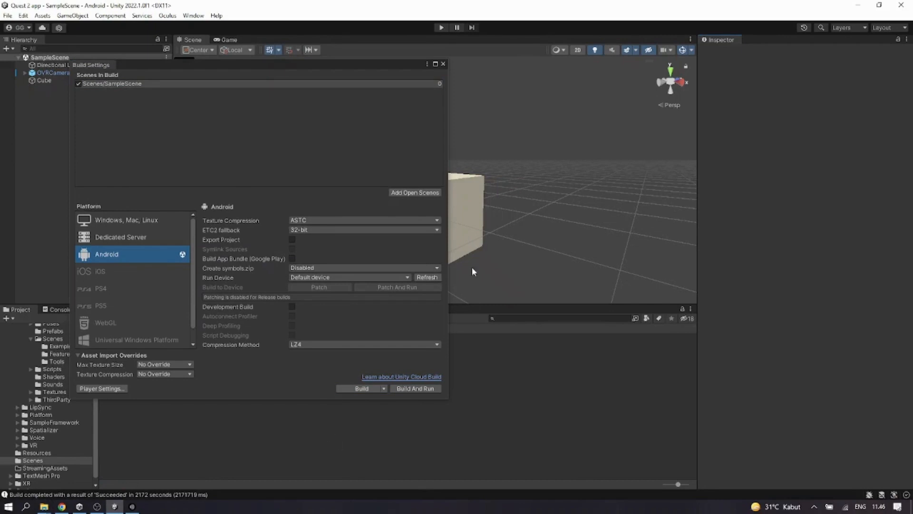
Check the build folder in File Explorer for the new APK, then view the SideQuest search results in Chrome.
{"action": "mouse_move", "coordinate": [44, 506]}
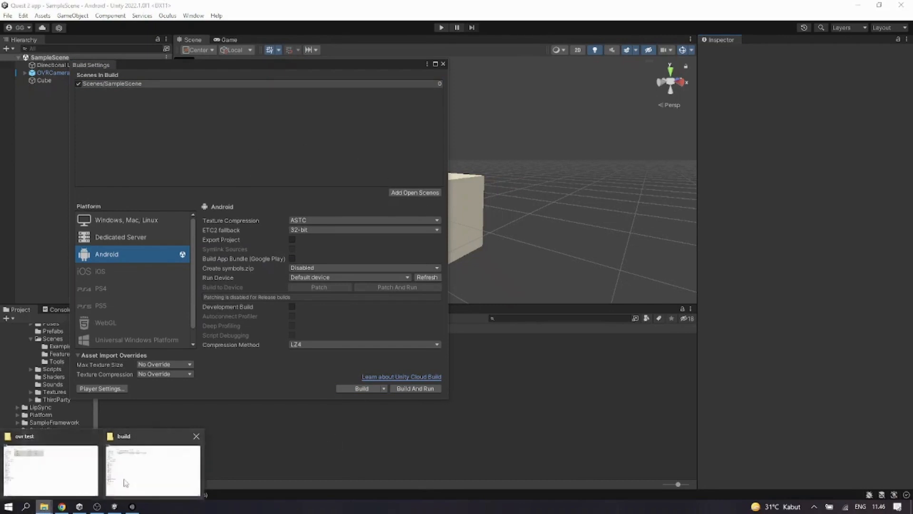
{"action": "left_click", "coordinate": [45, 461]}
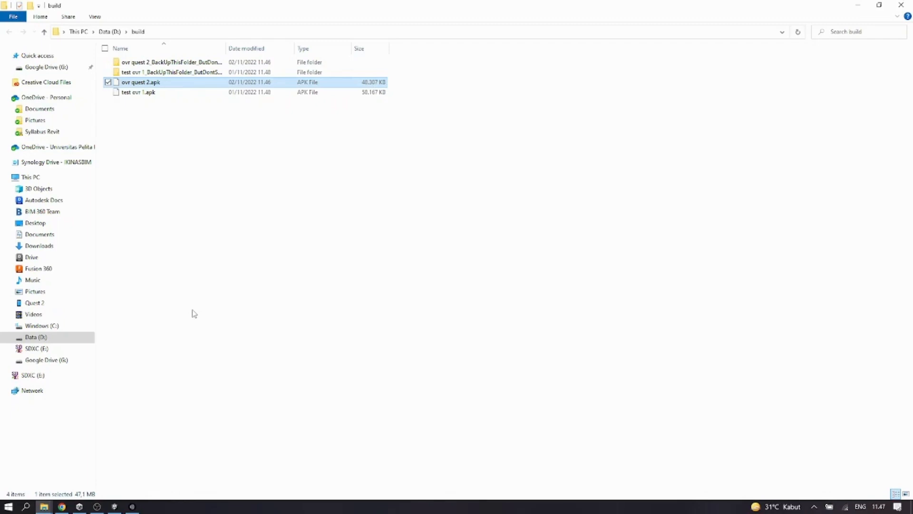
{"action": "left_click", "coordinate": [61, 507]}
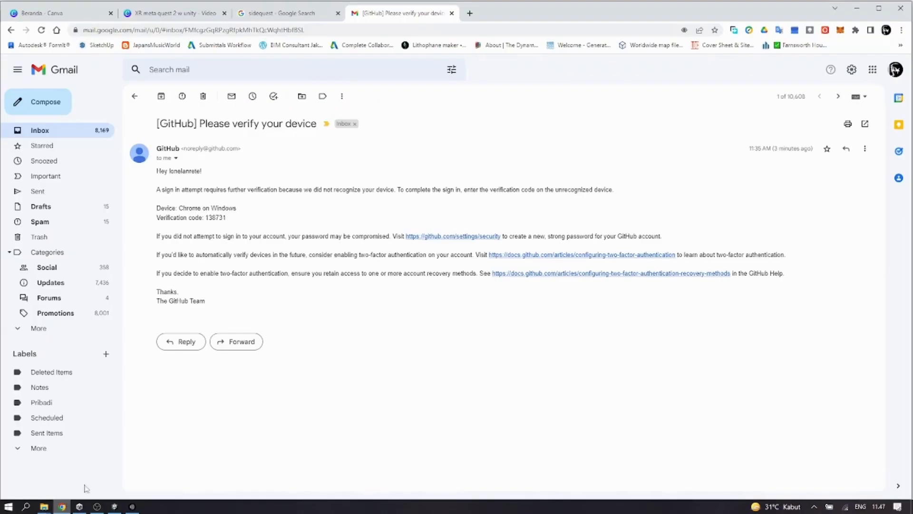
{"action": "left_click", "coordinate": [277, 19]}
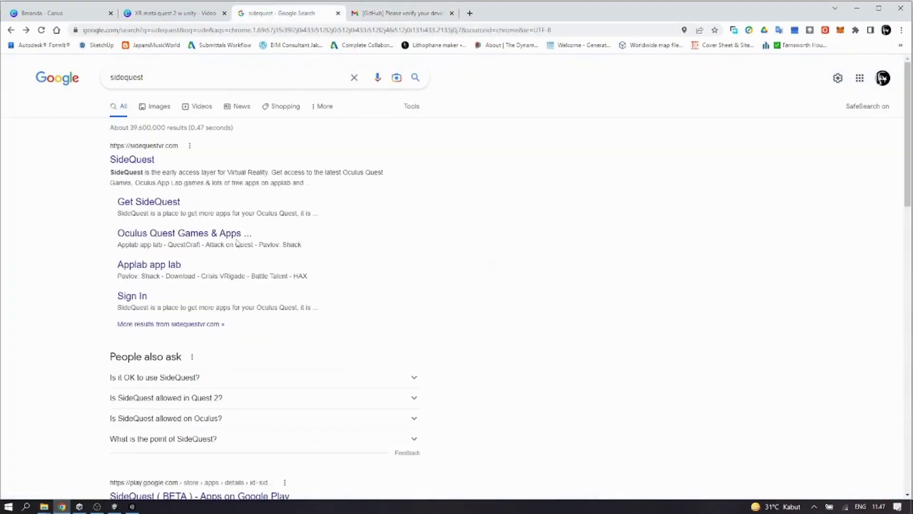
Switch to SideQuest and look at its file chooser for installing an APK, closing it without choosing a file.
{"action": "left_click", "coordinate": [132, 506]}
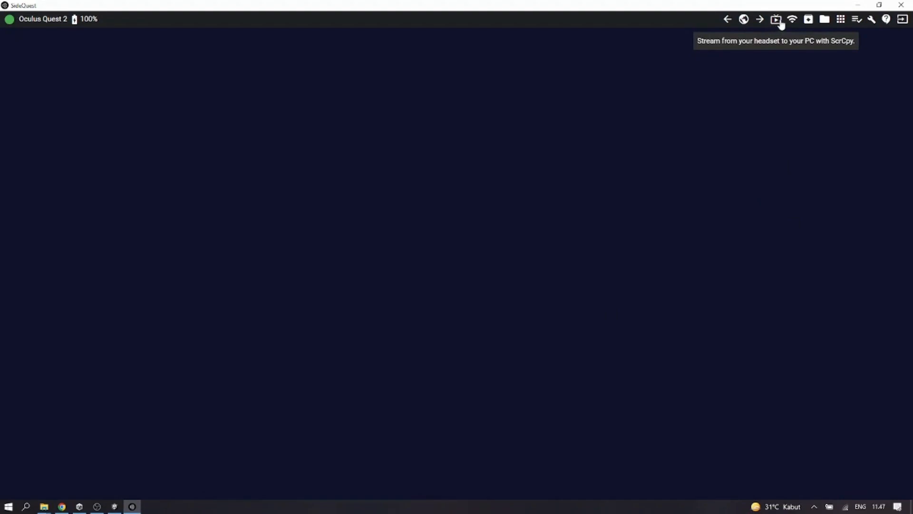
{"action": "left_click", "coordinate": [808, 20]}
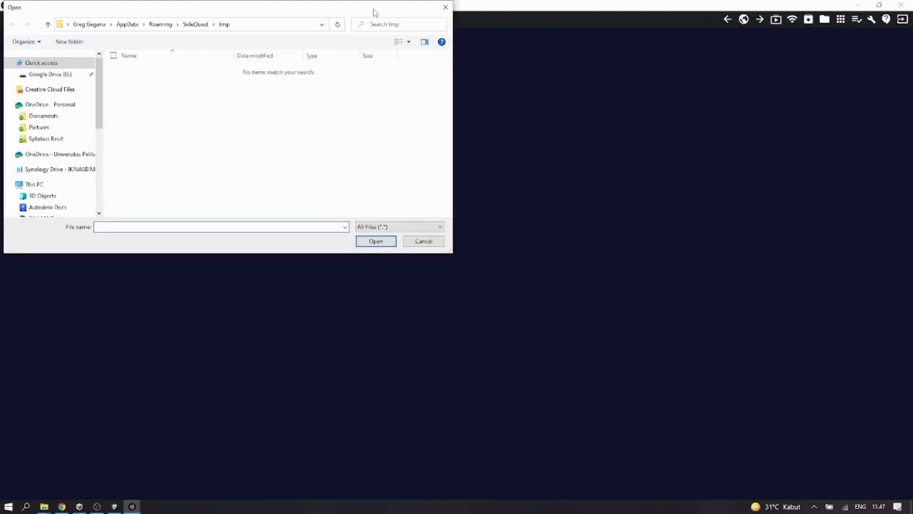
{"action": "left_click_drag", "start_coordinate": [370, 9], "coordinate": [469, 104]}
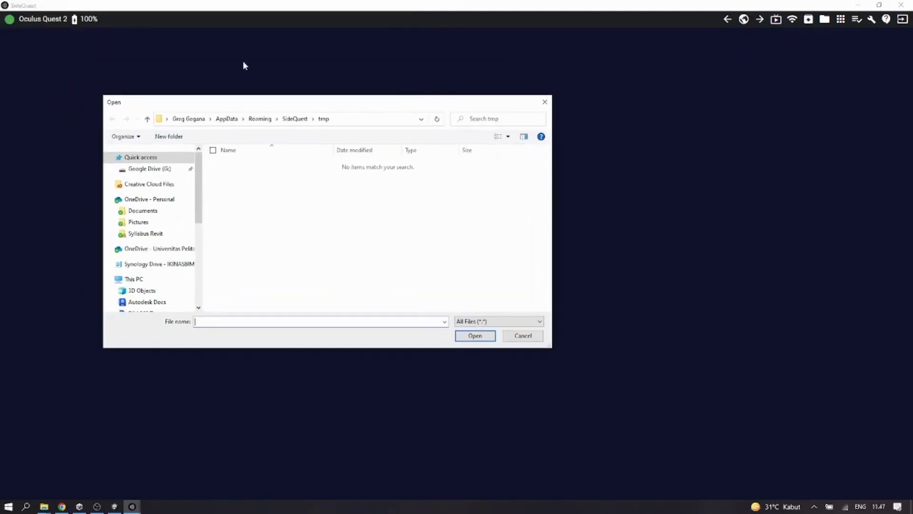
{"action": "left_click", "coordinate": [545, 102]}
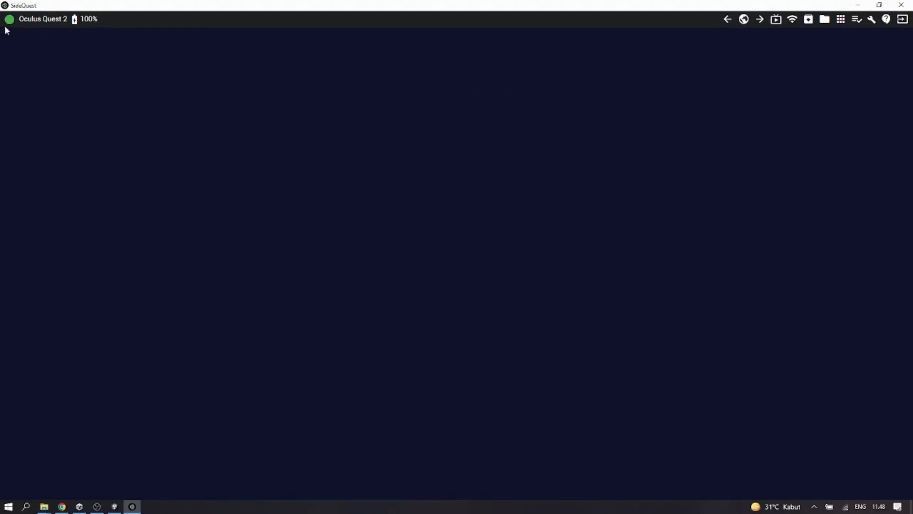
Install ovr quest 2.apk from the build folder on drive D onto the headset and check the installation in SideQuest's Task Manager.
{"action": "left_click", "coordinate": [806, 24]}
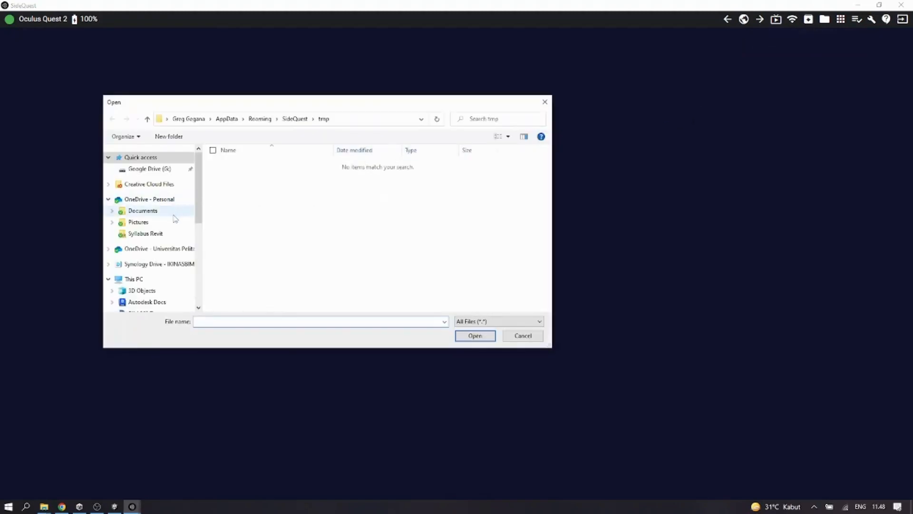
{"action": "scroll", "coordinate": [178, 229], "scroll_direction": "down", "scroll_amount": 3}
{"action": "scroll", "coordinate": [180, 248], "scroll_direction": "down", "scroll_amount": 3}
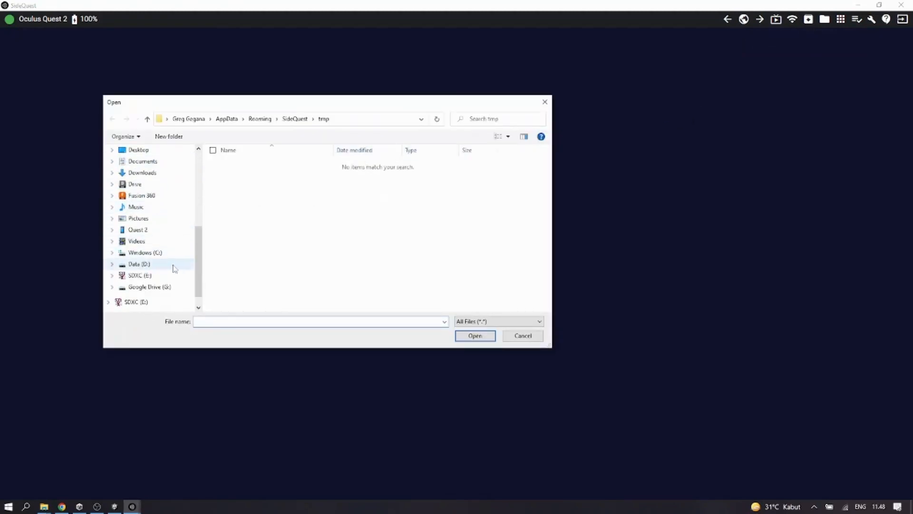
{"action": "left_click", "coordinate": [175, 267]}
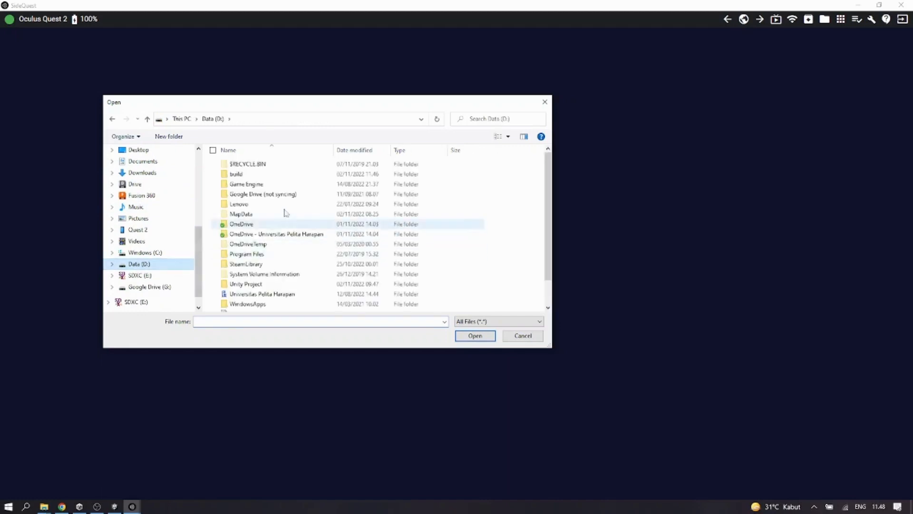
{"action": "double_click", "coordinate": [284, 175]}
{"action": "left_click", "coordinate": [286, 186]}
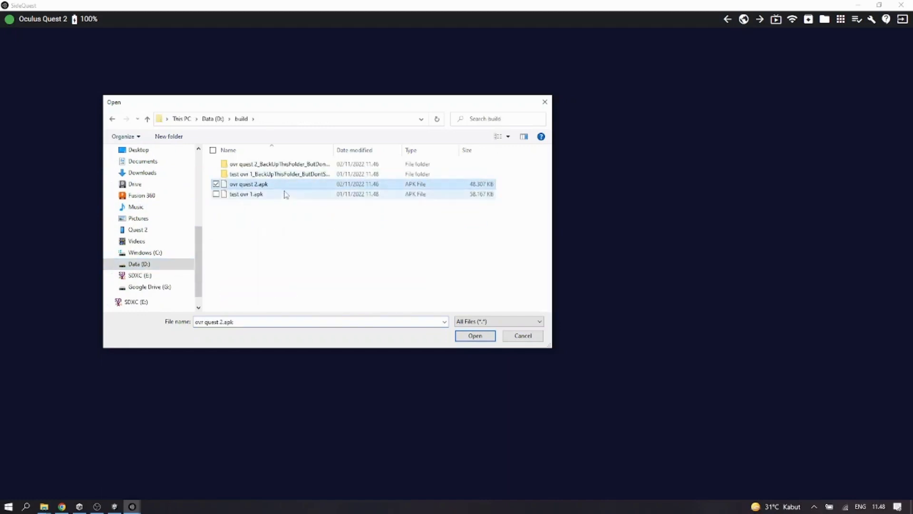
{"action": "left_click", "coordinate": [481, 339]}
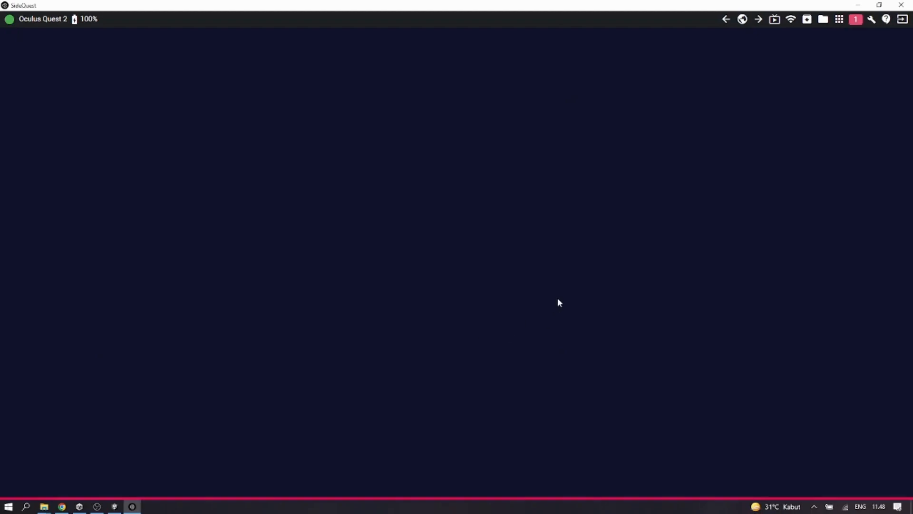
{"action": "left_click", "coordinate": [856, 24]}
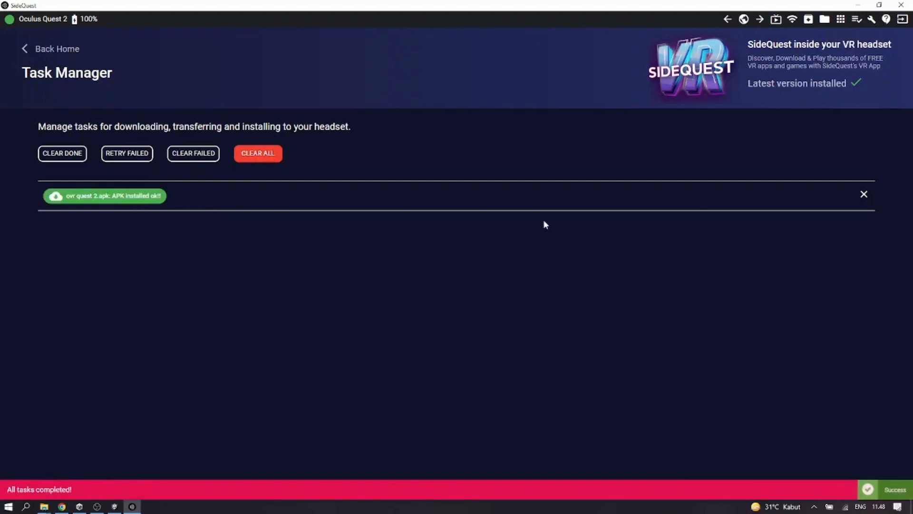
Apply the Quest 2 crop preset in SideQuest's Streaming Options and start streaming the headset to the PC.
{"action": "left_click", "coordinate": [776, 20]}
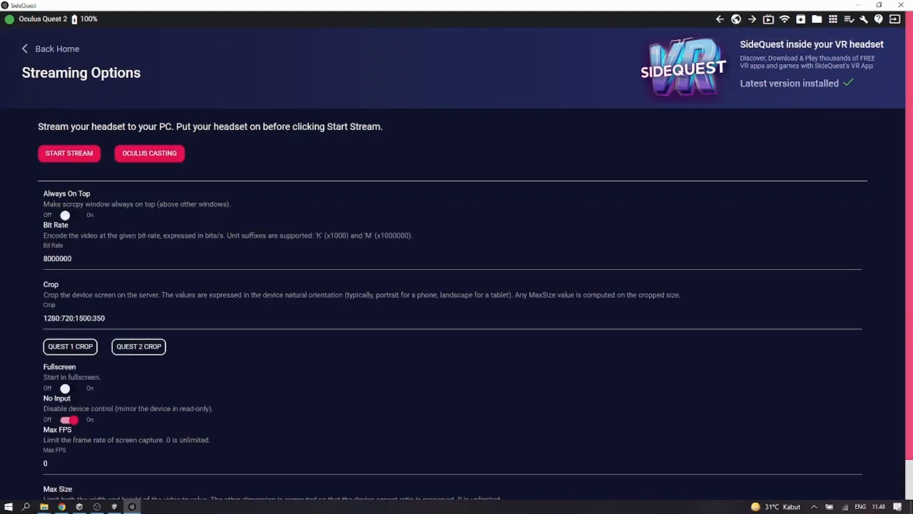
{"action": "left_click", "coordinate": [140, 349]}
{"action": "left_click", "coordinate": [72, 160]}
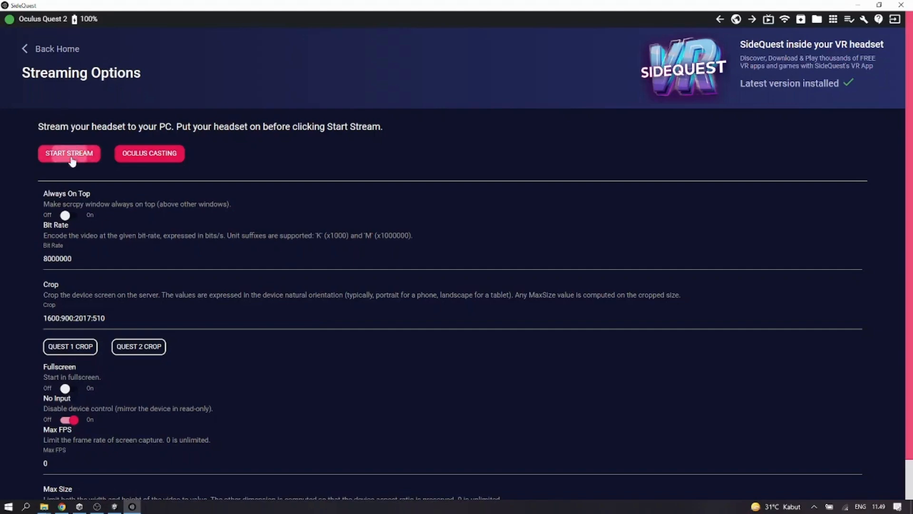